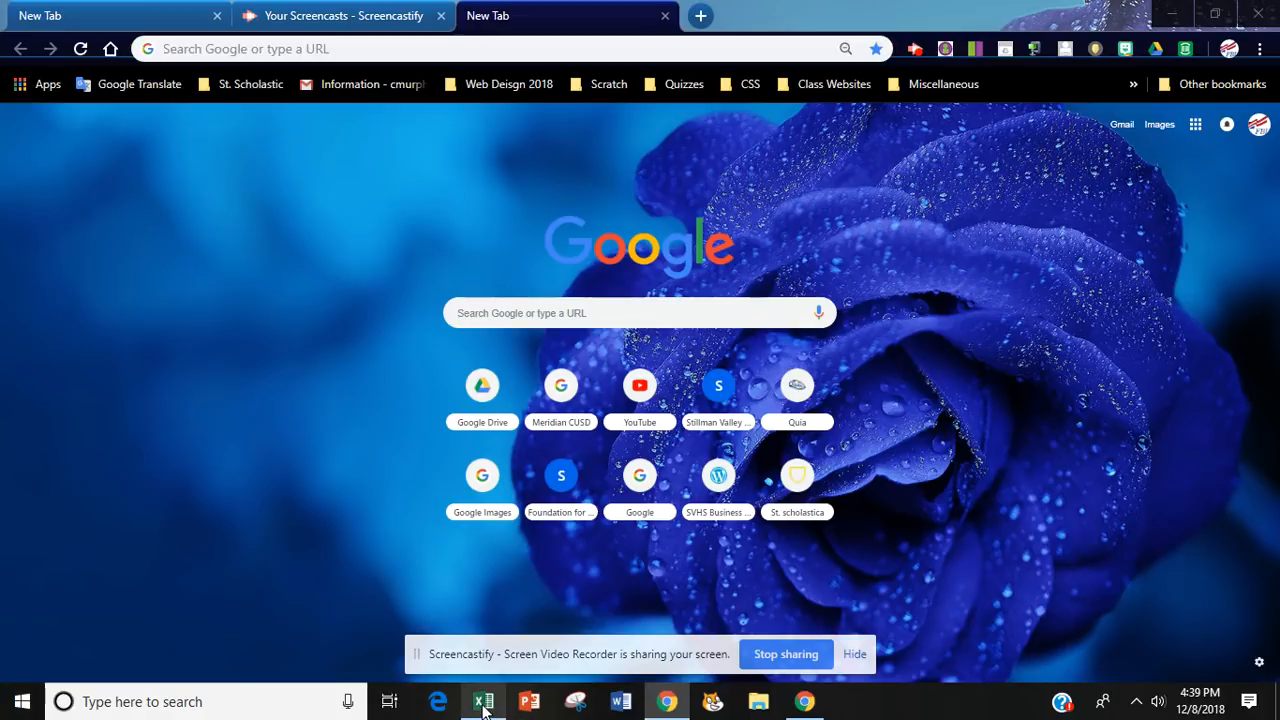
# Step: Switch to Excel and create a new blank workbook
pyautogui.moveTo(483, 706)
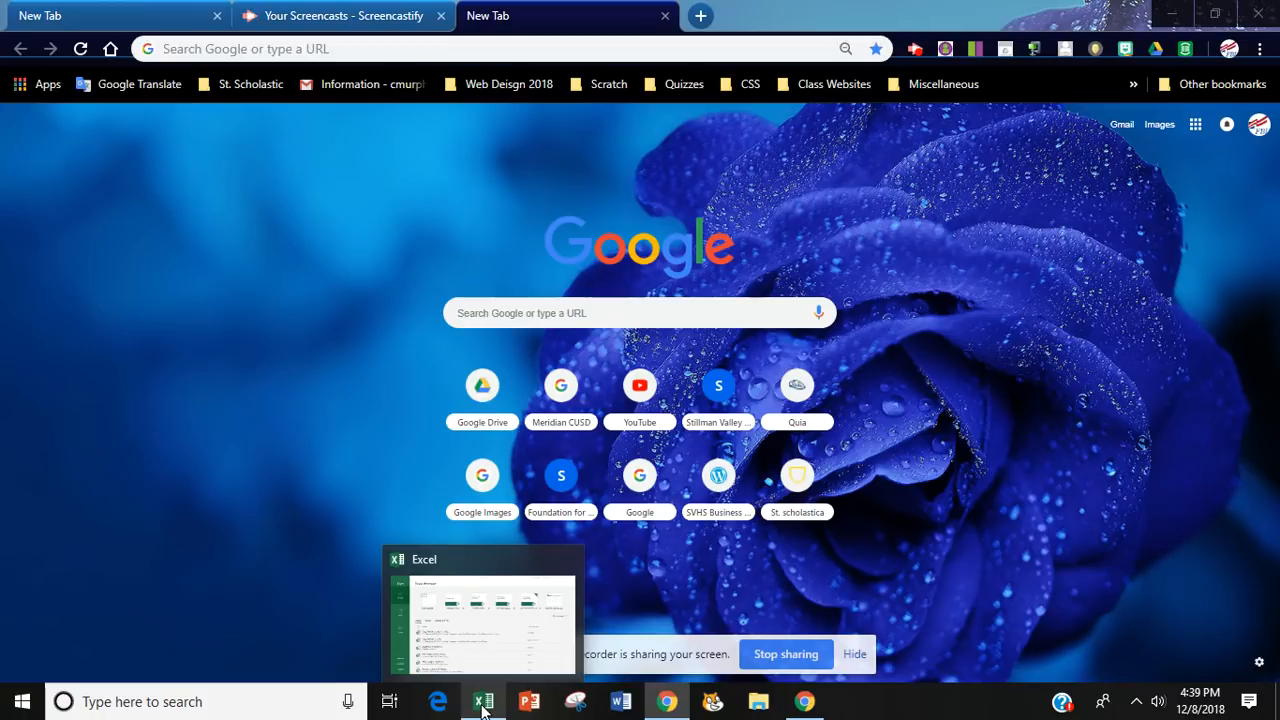
pyautogui.click(490, 626)
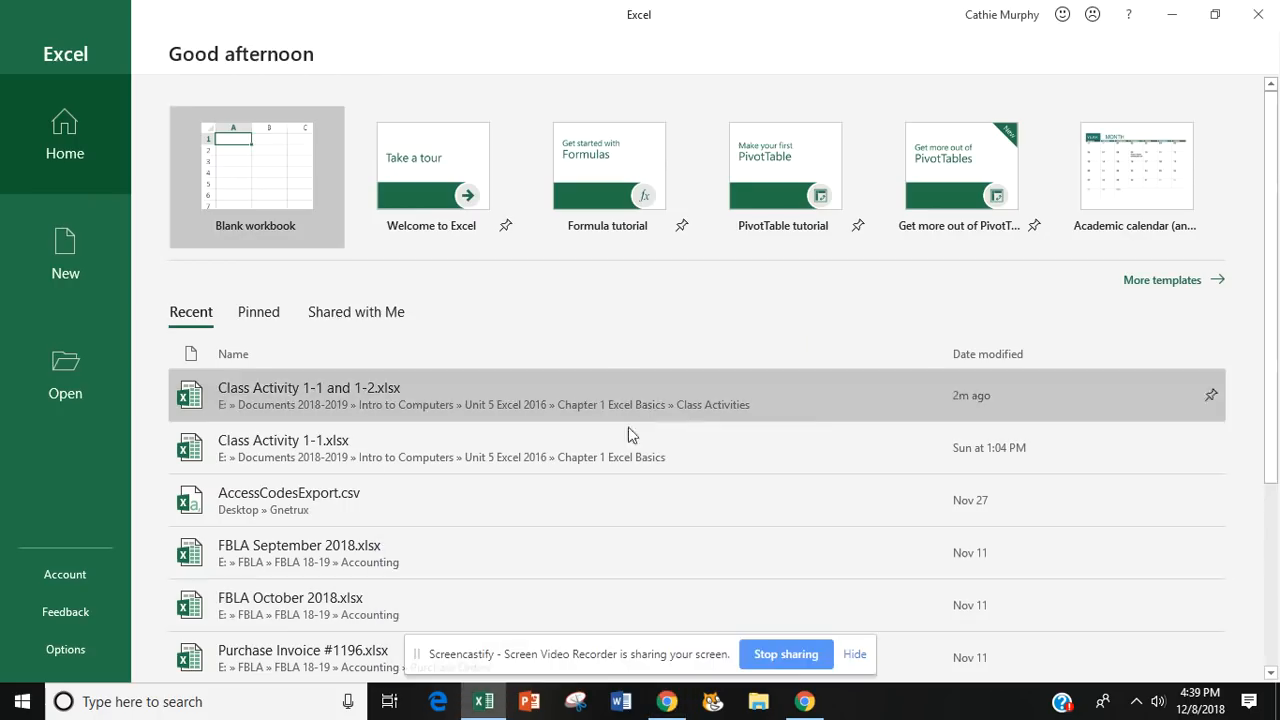
pyautogui.click(255, 172)
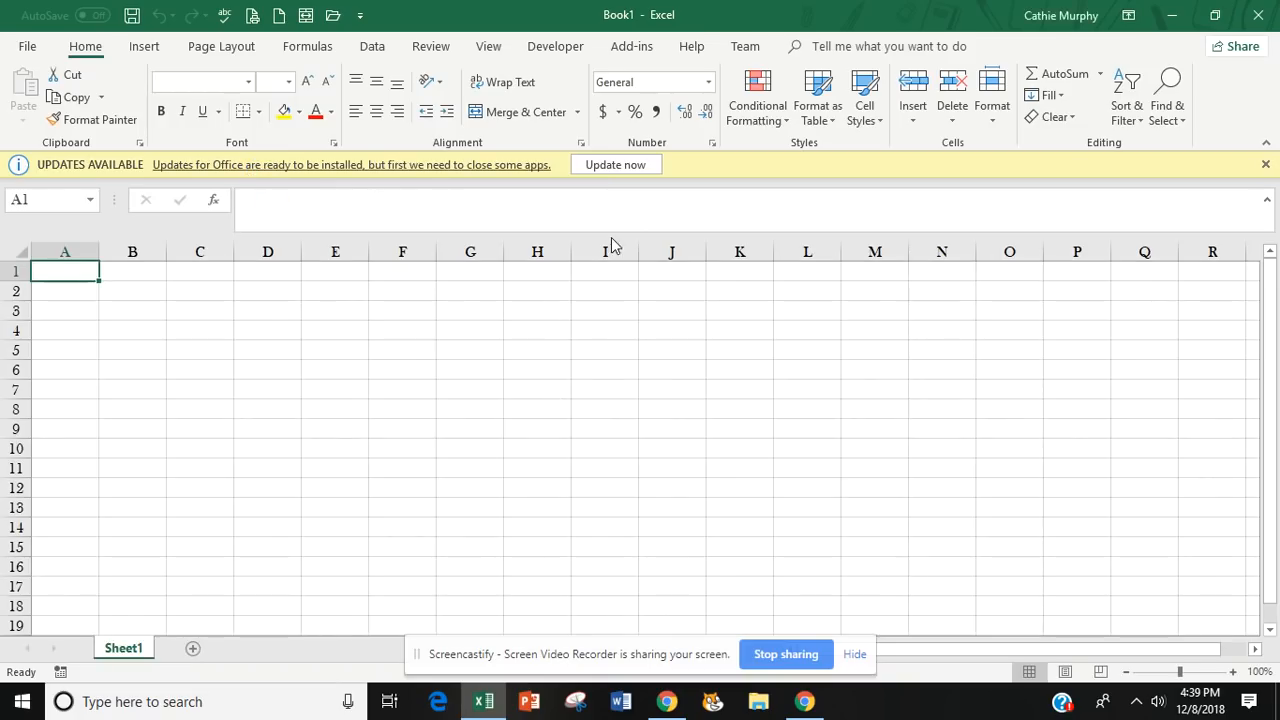
# Step: Dismiss the Office updates notice above the blank worksheet
pyautogui.click(617, 165)
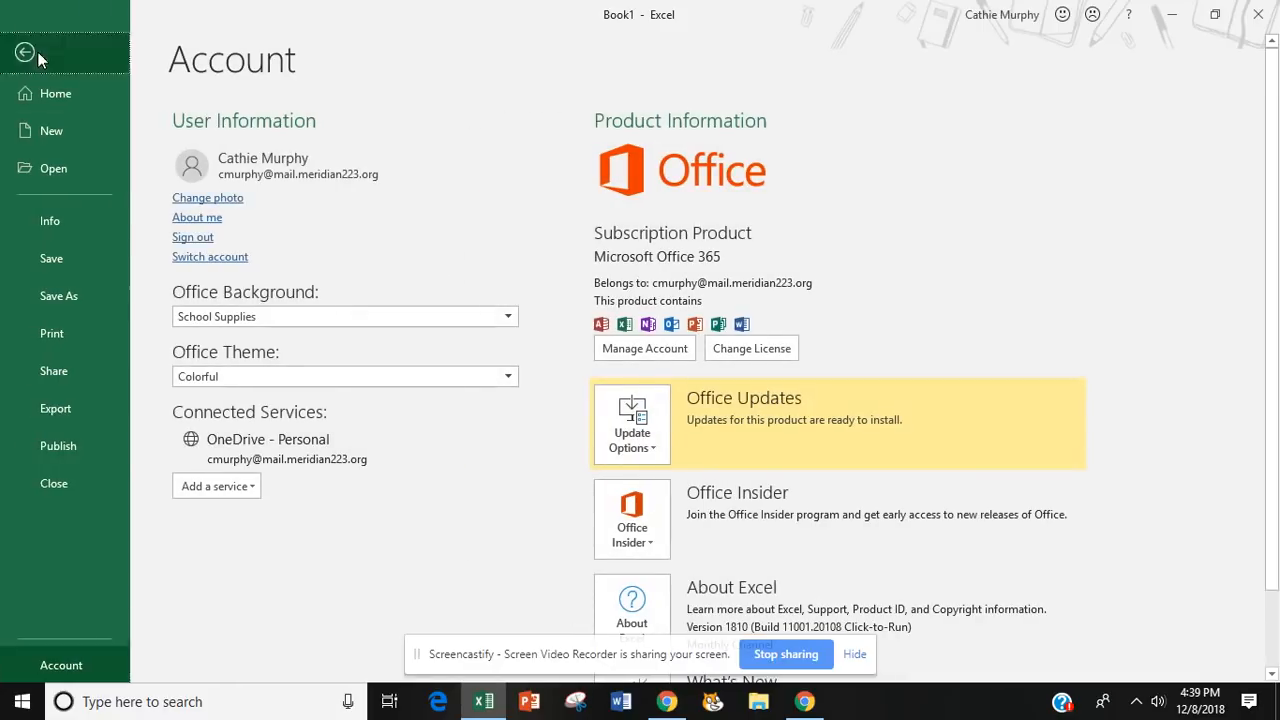
pyautogui.click(25, 53)
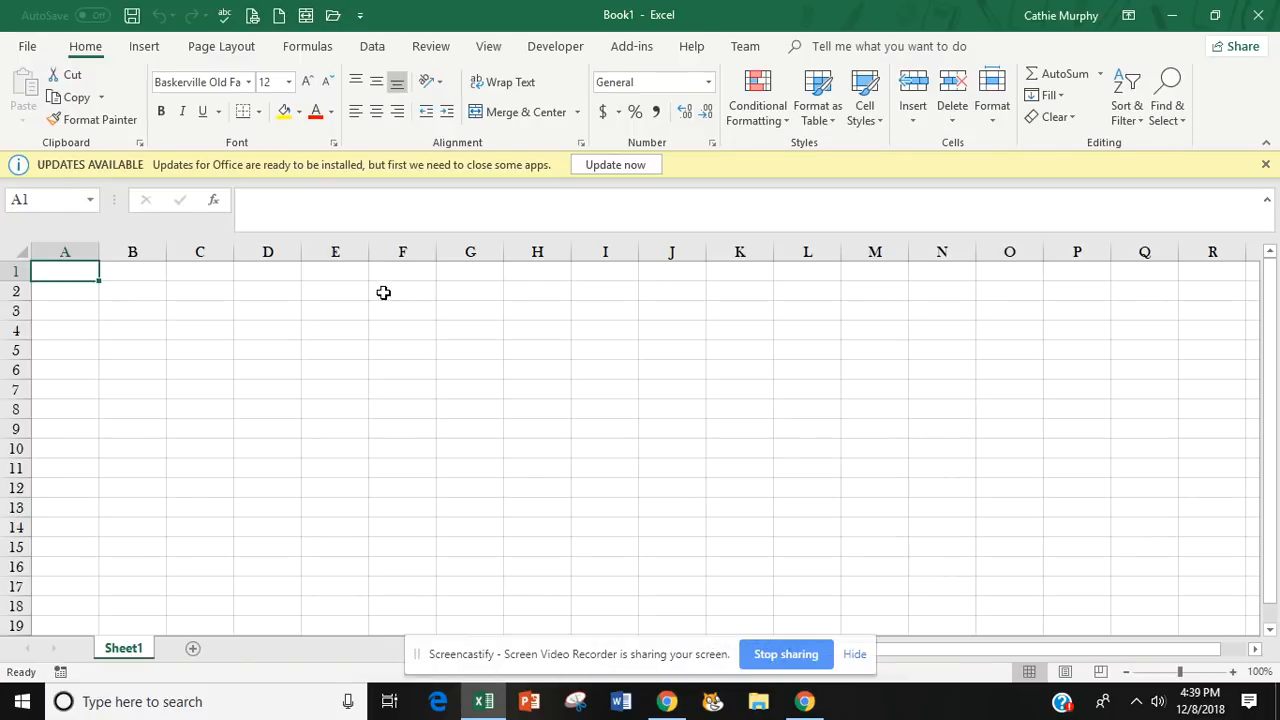
pyautogui.click(1265, 163)
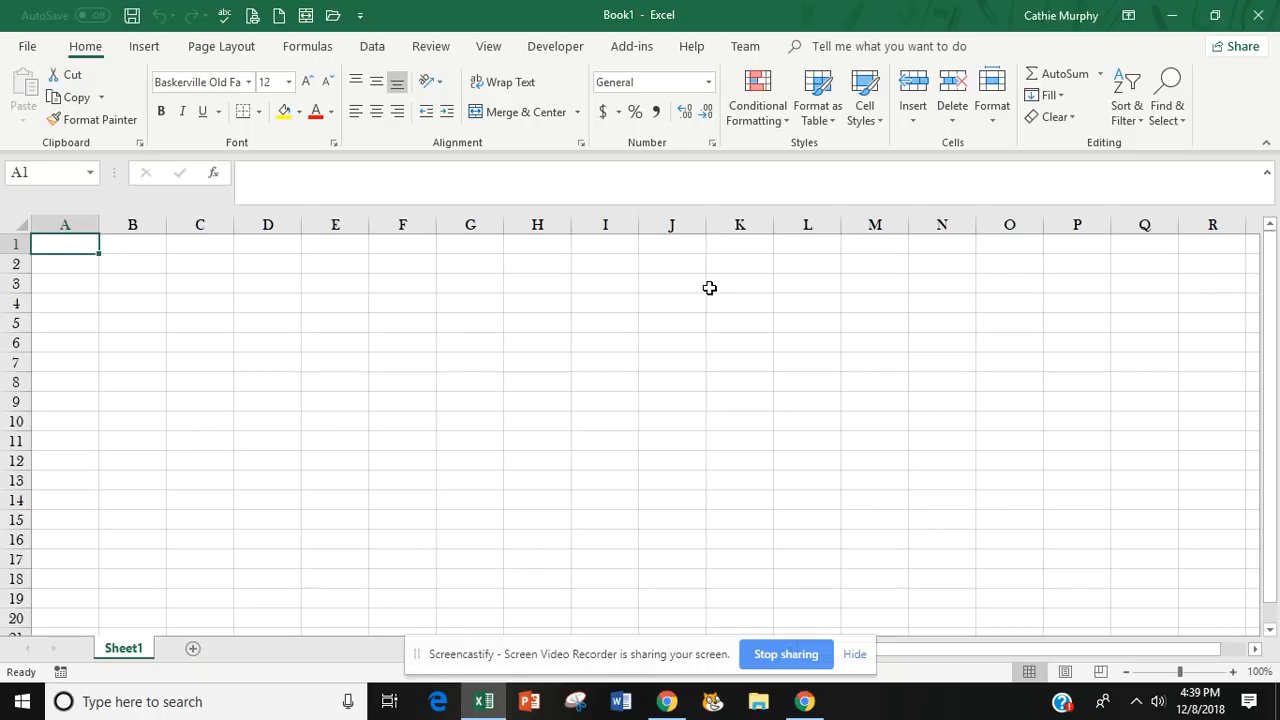
pyautogui.moveTo(66, 245); pyautogui.dragTo(1171, 611)
pyautogui.click(643, 546)
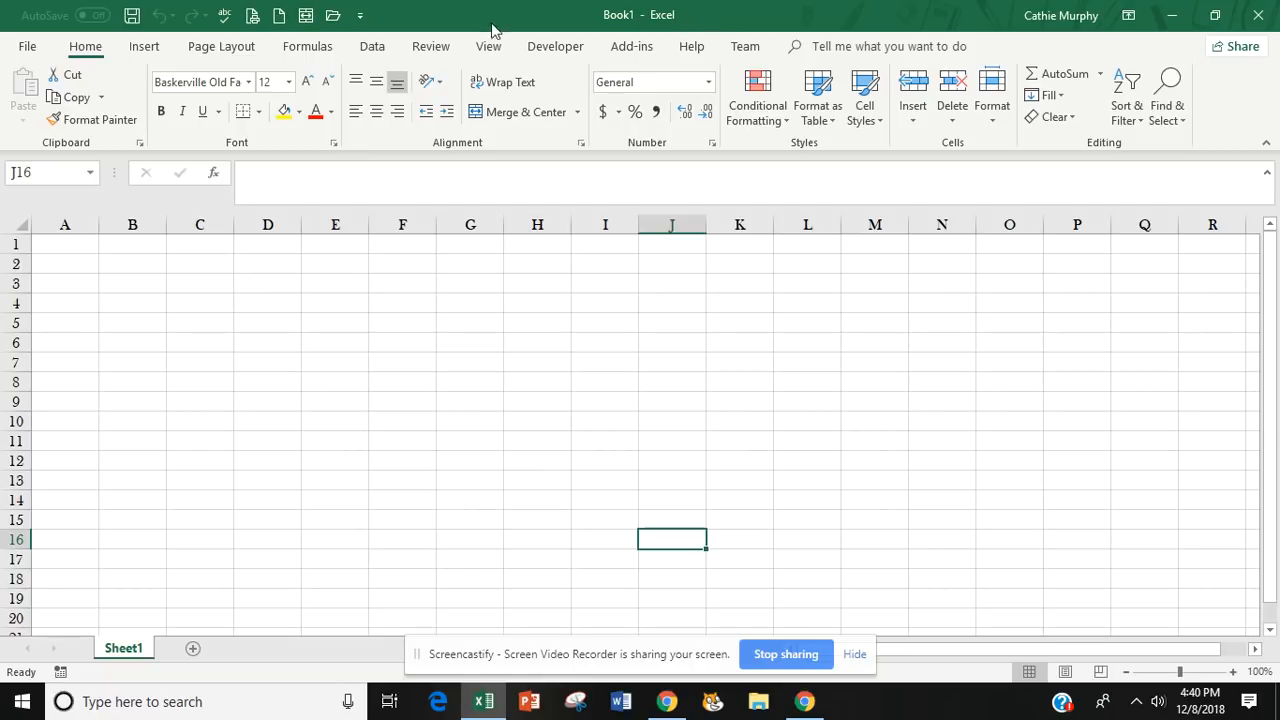
# Step: View the Quick Access Toolbar customization choices and the ribbon display options, leaving both unchanged
pyautogui.click(360, 16)
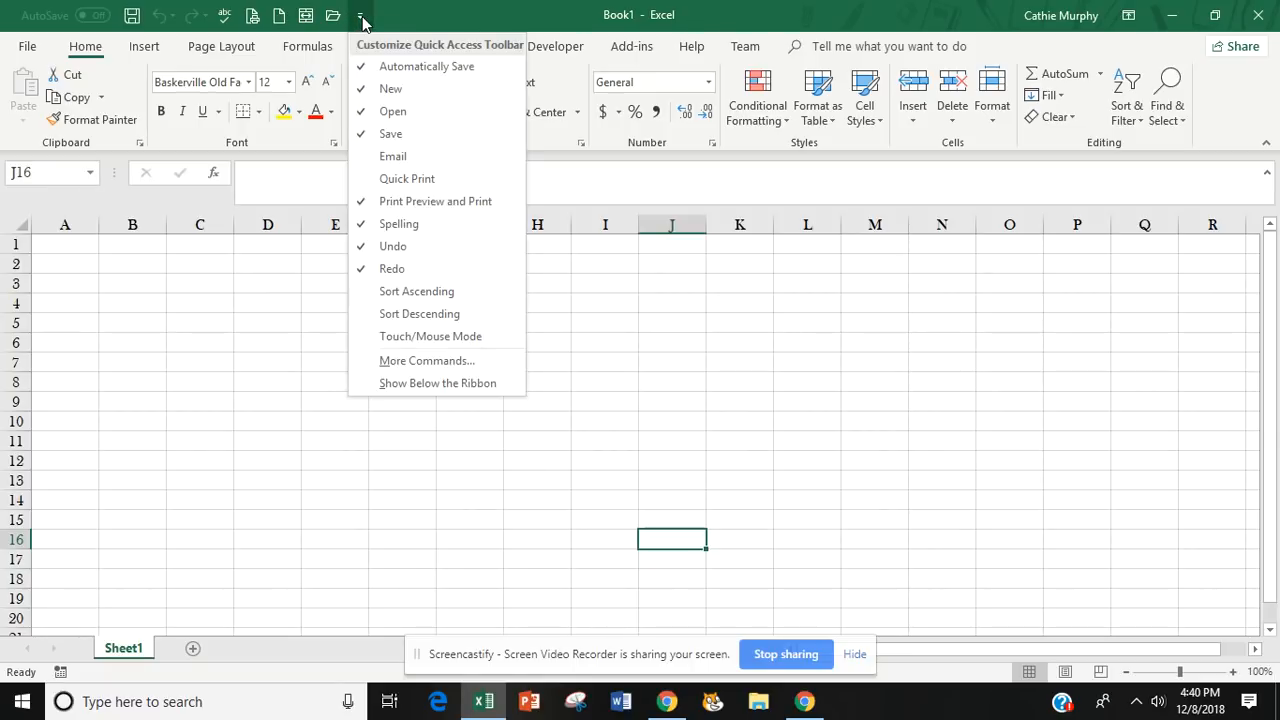
pyautogui.click(466, 29)
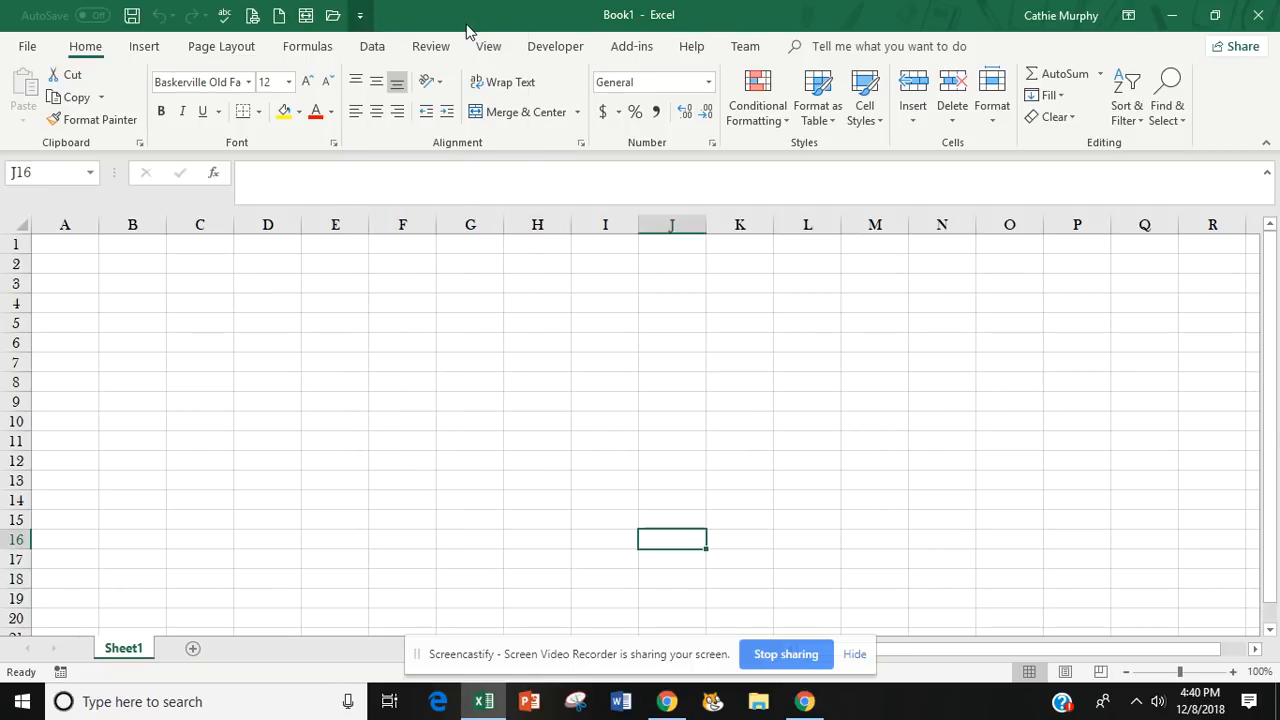
pyautogui.click(1129, 17)
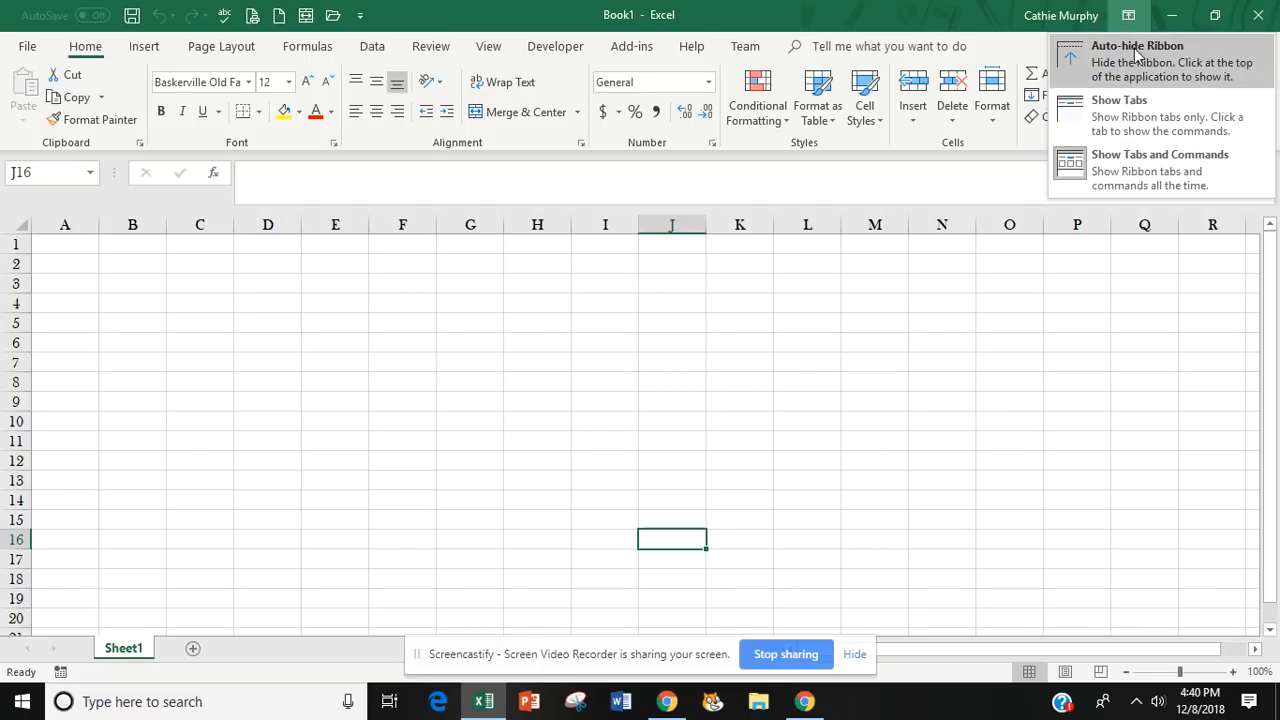
pyautogui.click(780, 28)
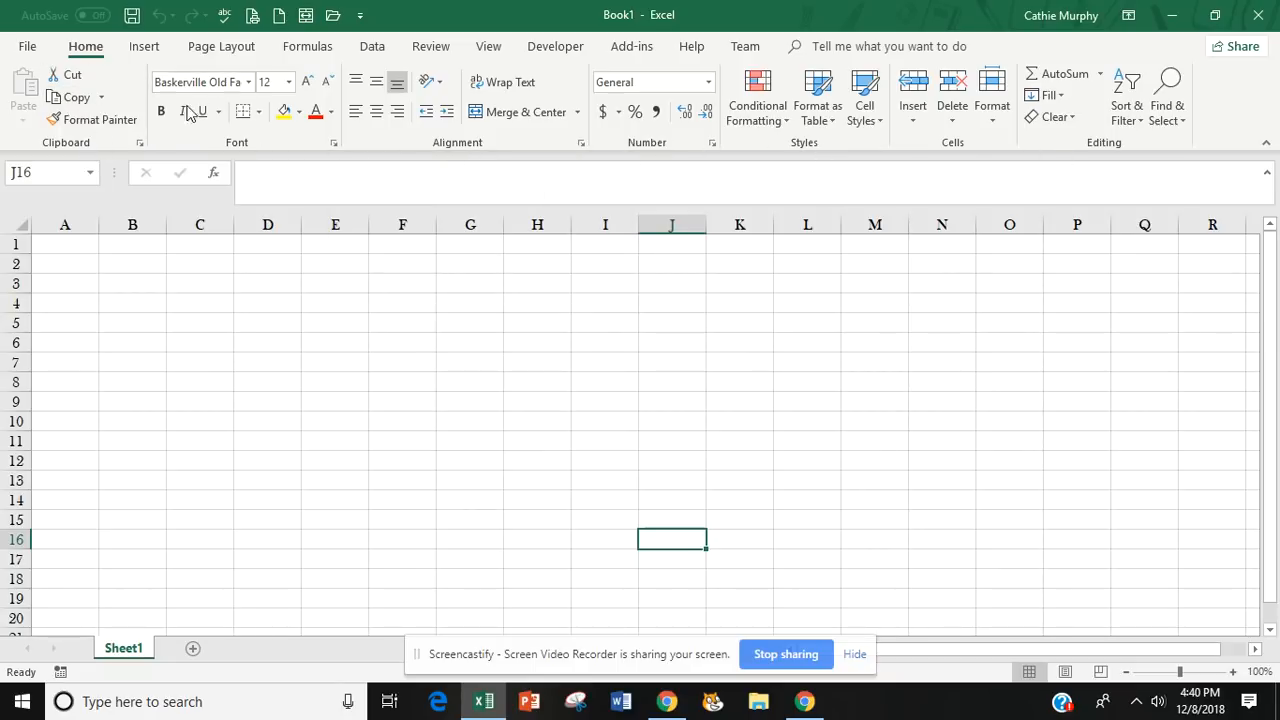
# Step: Look at the detailed font settings for cell J16 and leave without changing them
pyautogui.click(334, 140)
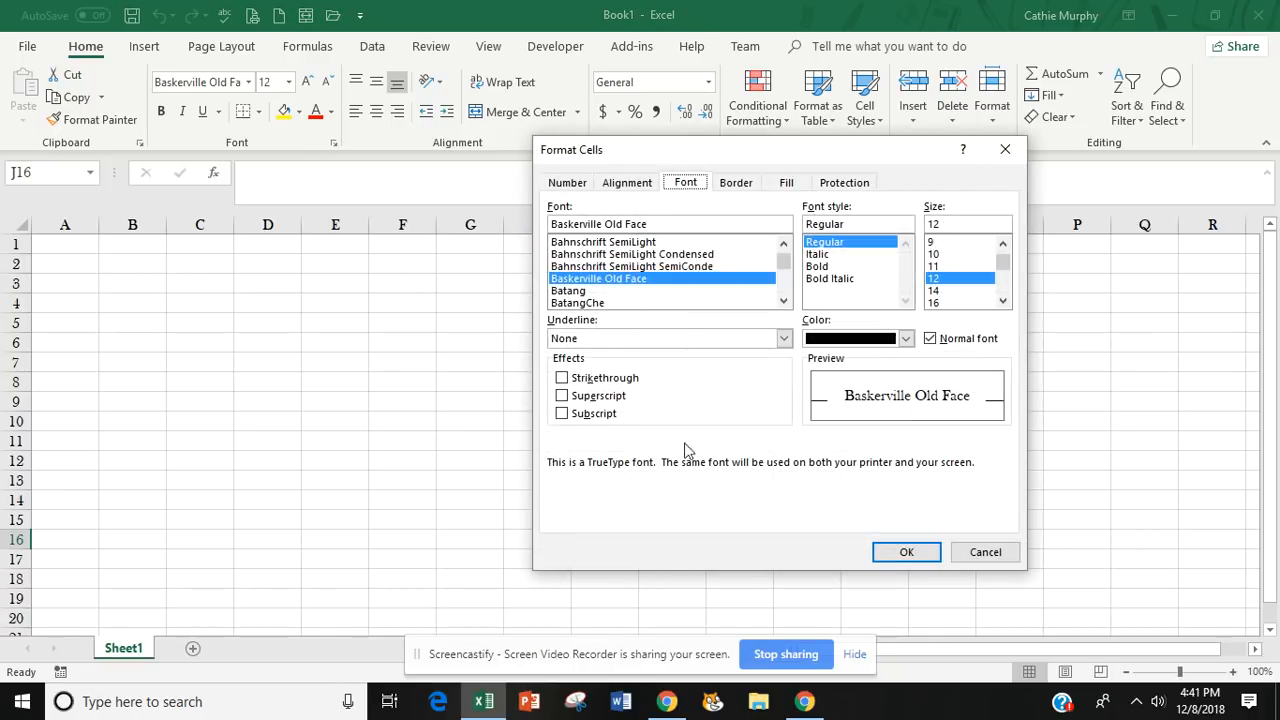
pyautogui.click(980, 551)
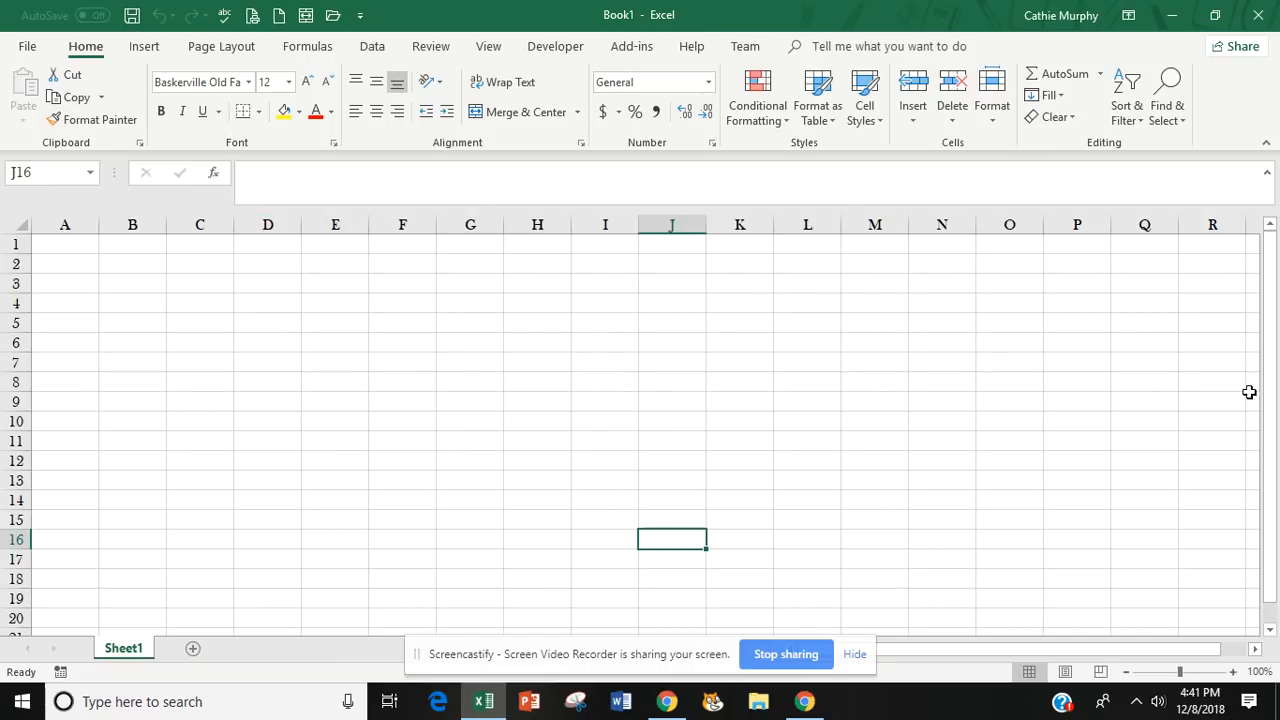
# Step: Select single cells across the sheet, including F6, D9, D7, D5, A9, R14 and F10, to check each cell's address
pyautogui.moveTo(1272, 392); pyautogui.dragTo(1273, 296)
pyautogui.moveTo(1056, 650); pyautogui.dragTo(974, 650)
pyautogui.click(188, 299)
pyautogui.click(393, 343)
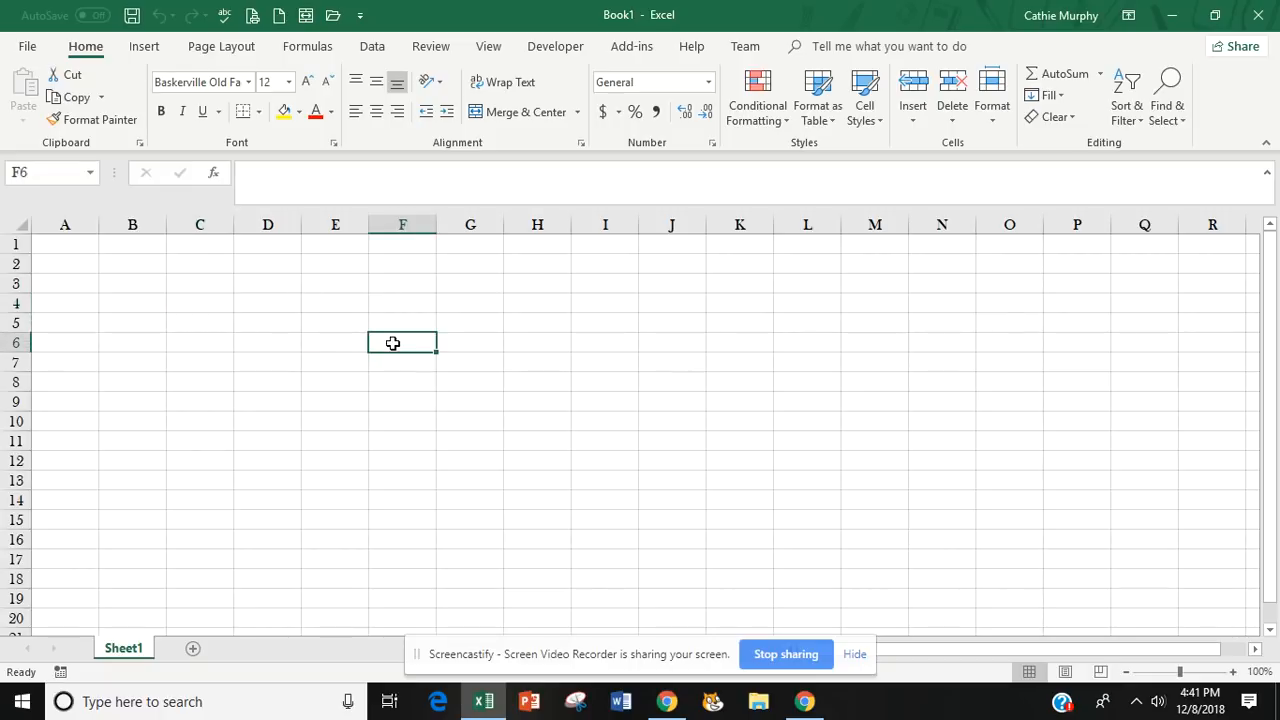
pyautogui.click(330, 361)
pyautogui.click(259, 395)
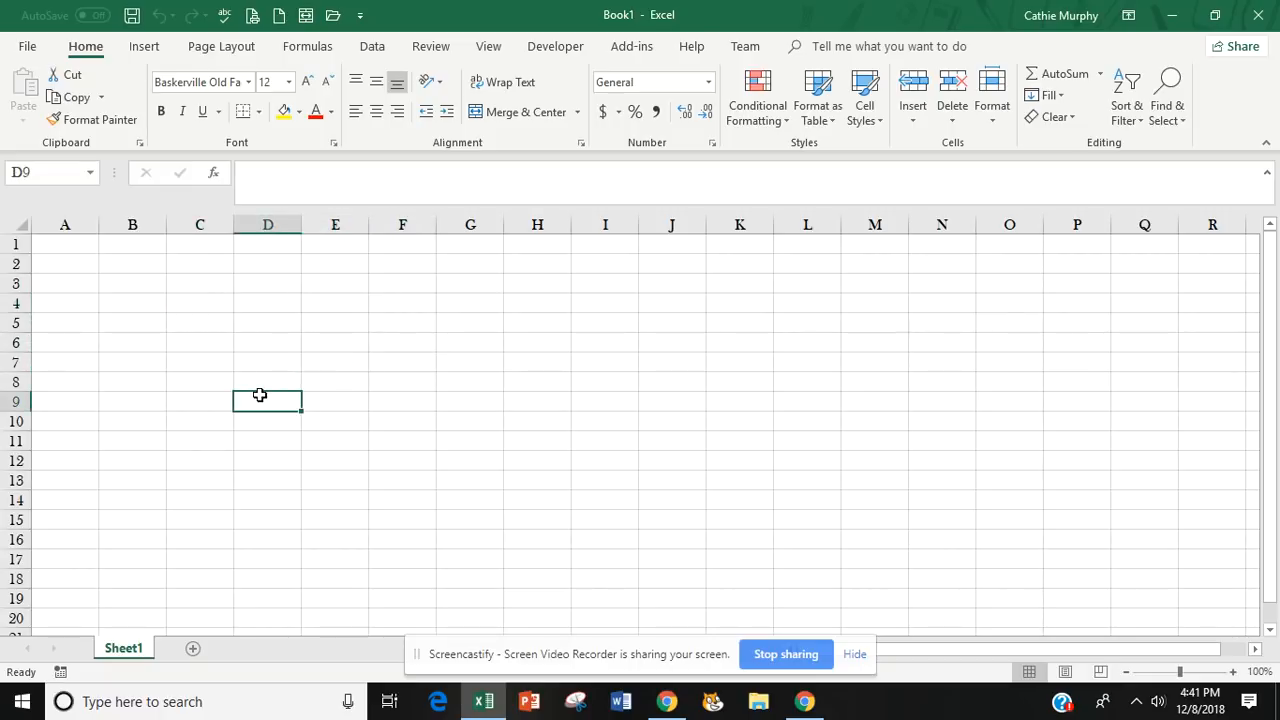
pyautogui.click(271, 361)
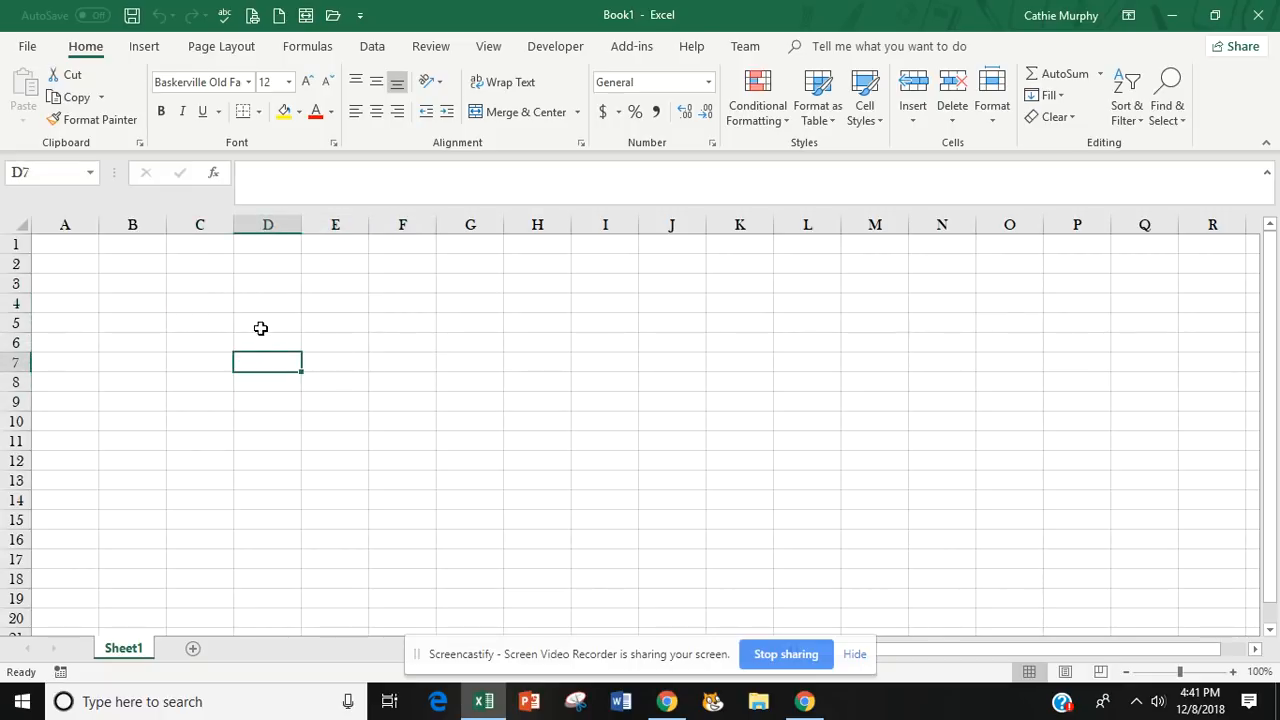
pyautogui.click(270, 322)
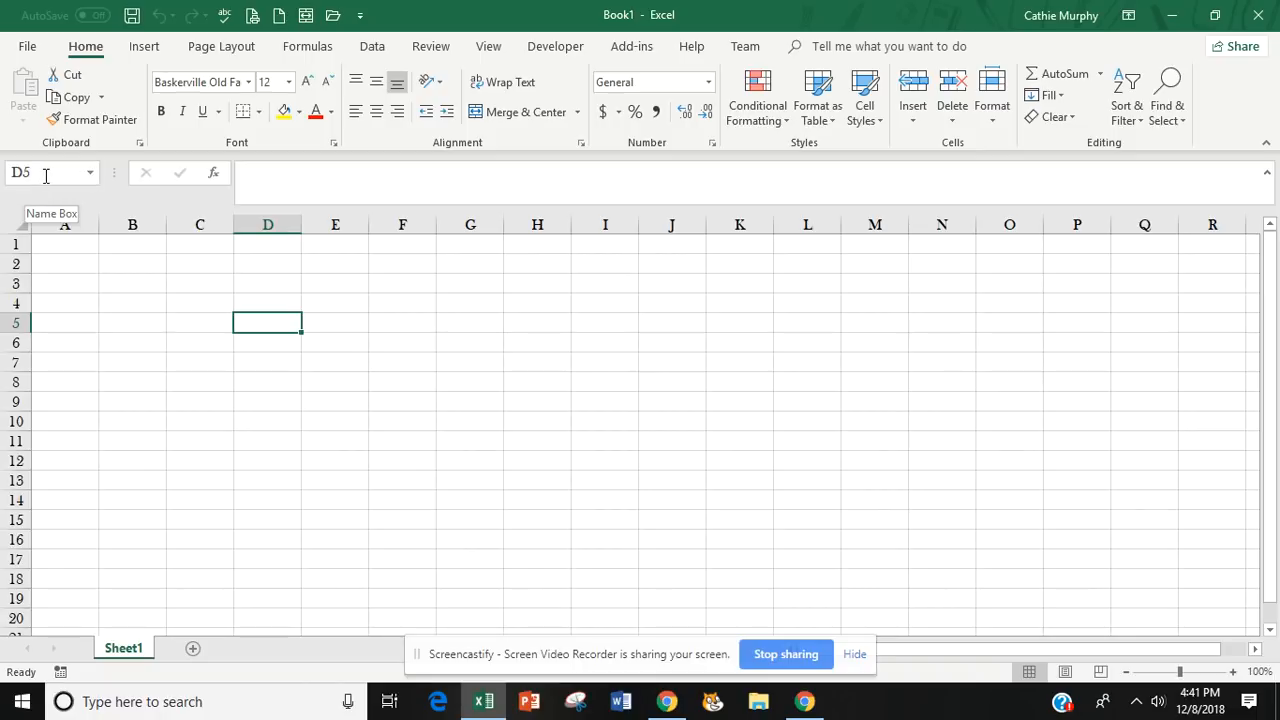
pyautogui.click(73, 407)
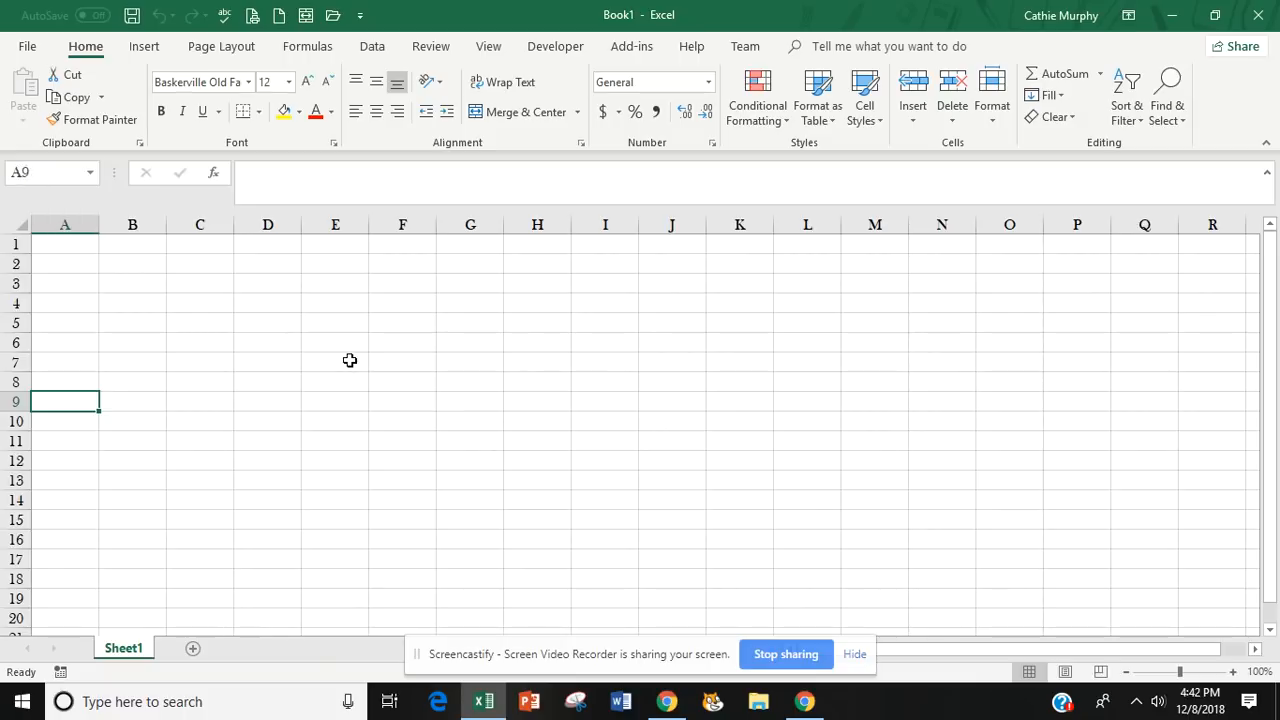
pyautogui.click(1212, 499)
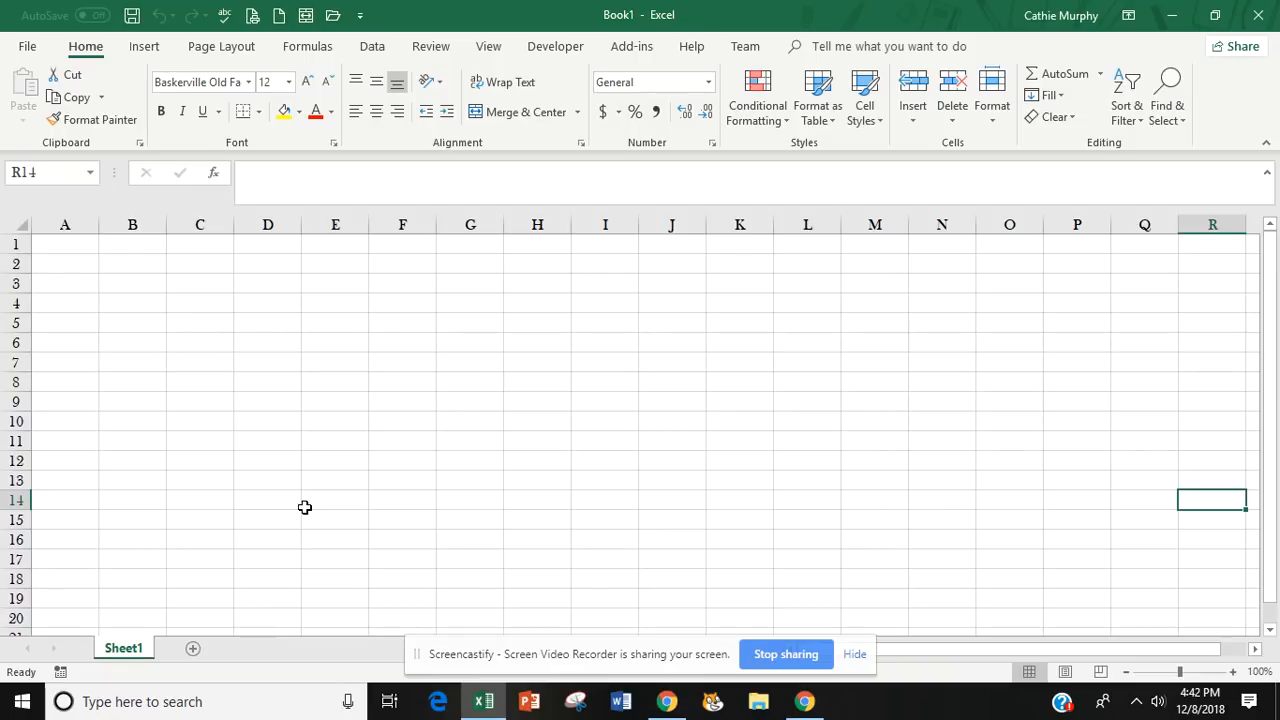
pyautogui.click(405, 421)
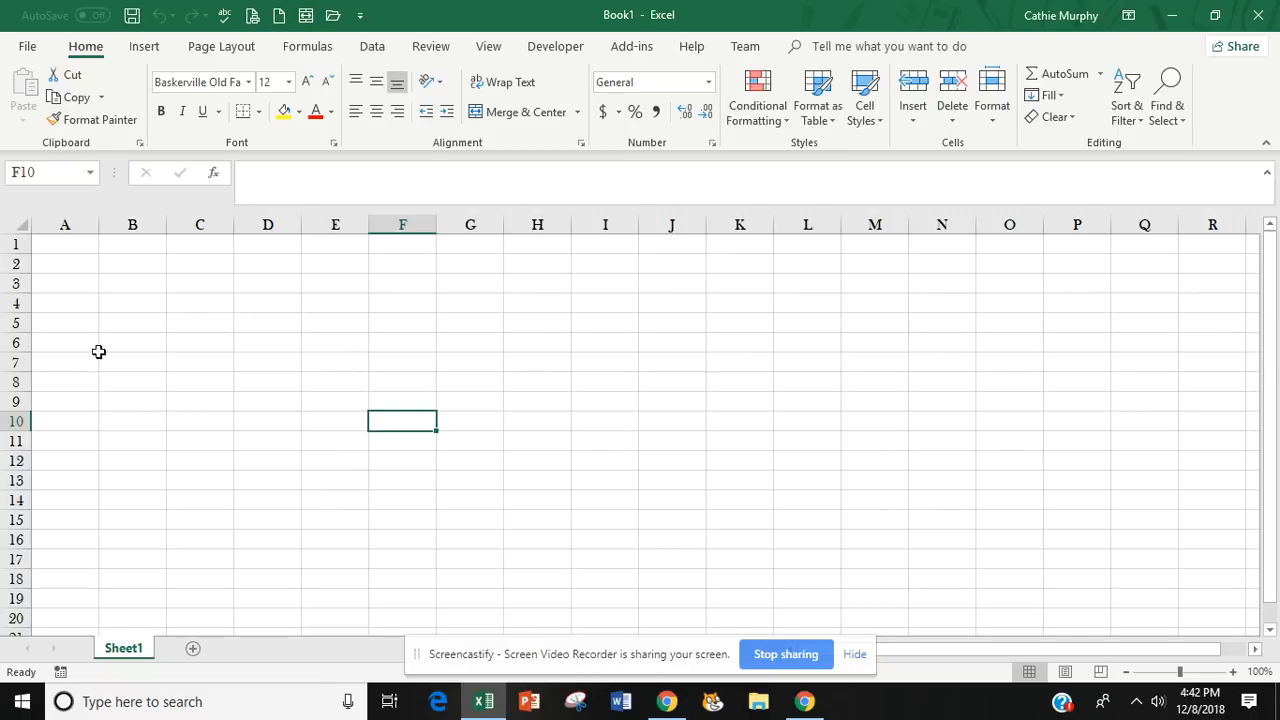
# Step: Enter 5 in cell B5
pyautogui.click(121, 322)
pyautogui.write('5')
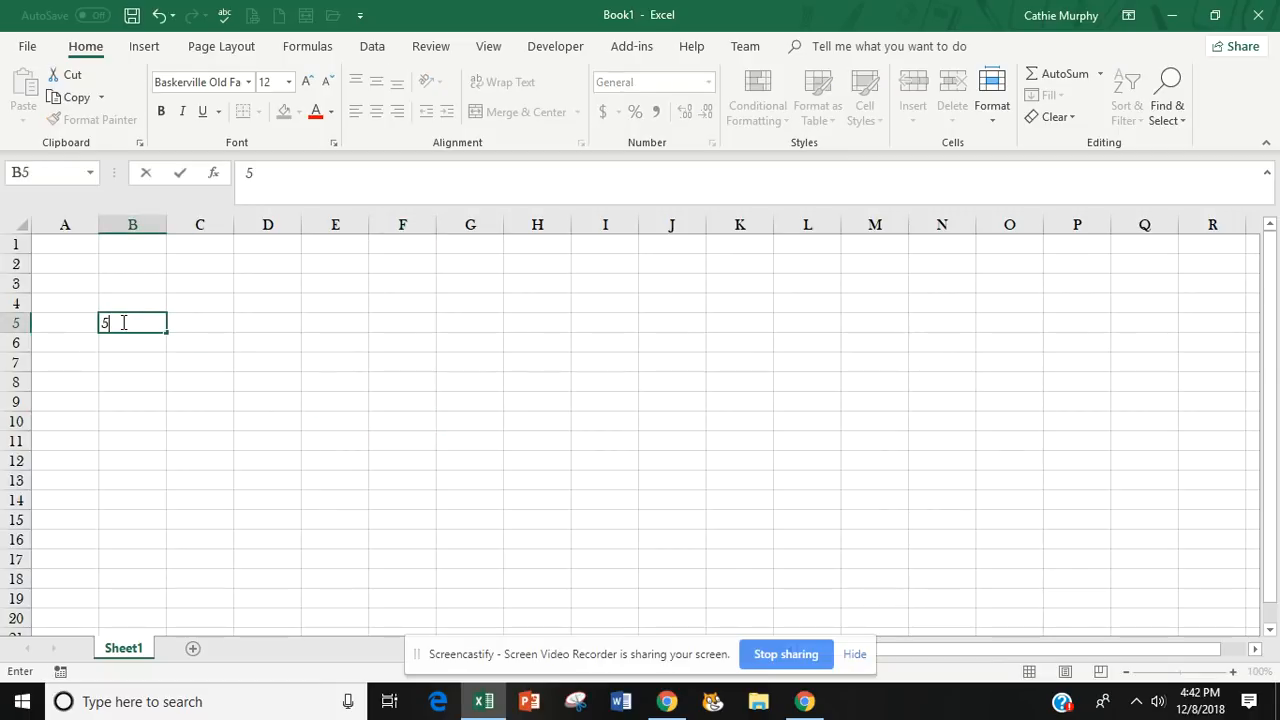
pyautogui.press('Return')
pyautogui.write('r')
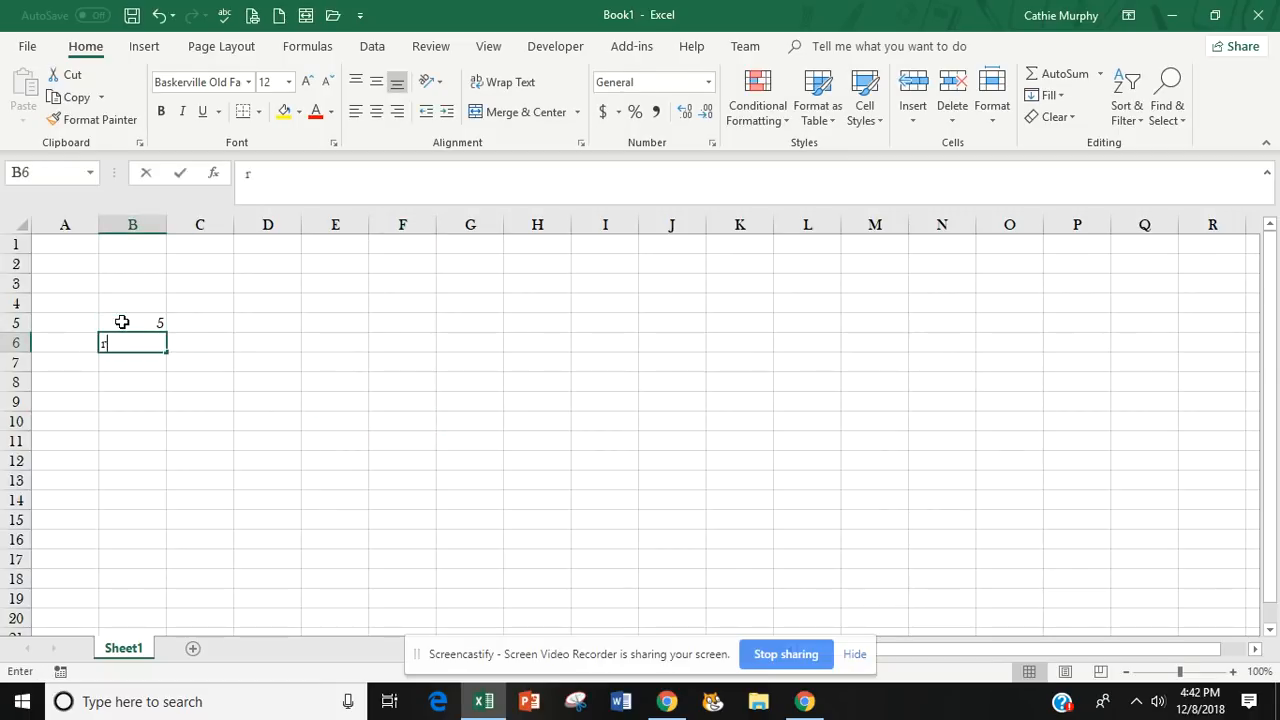
pyautogui.press('Return')
pyautogui.write('r')
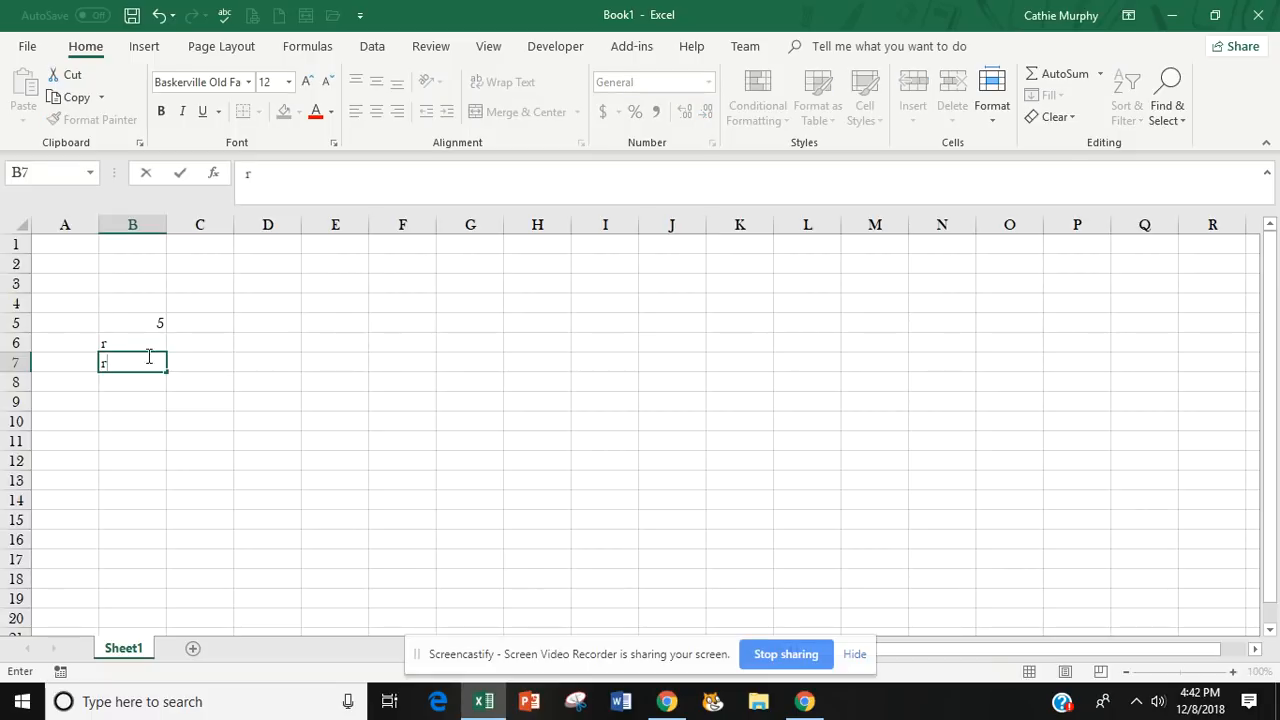
# Step: Fill cells B6 through B10 with the value 4 in each
pyautogui.click(149, 343)
pyautogui.write('4')
pyautogui.press('Return')
pyautogui.write('4')
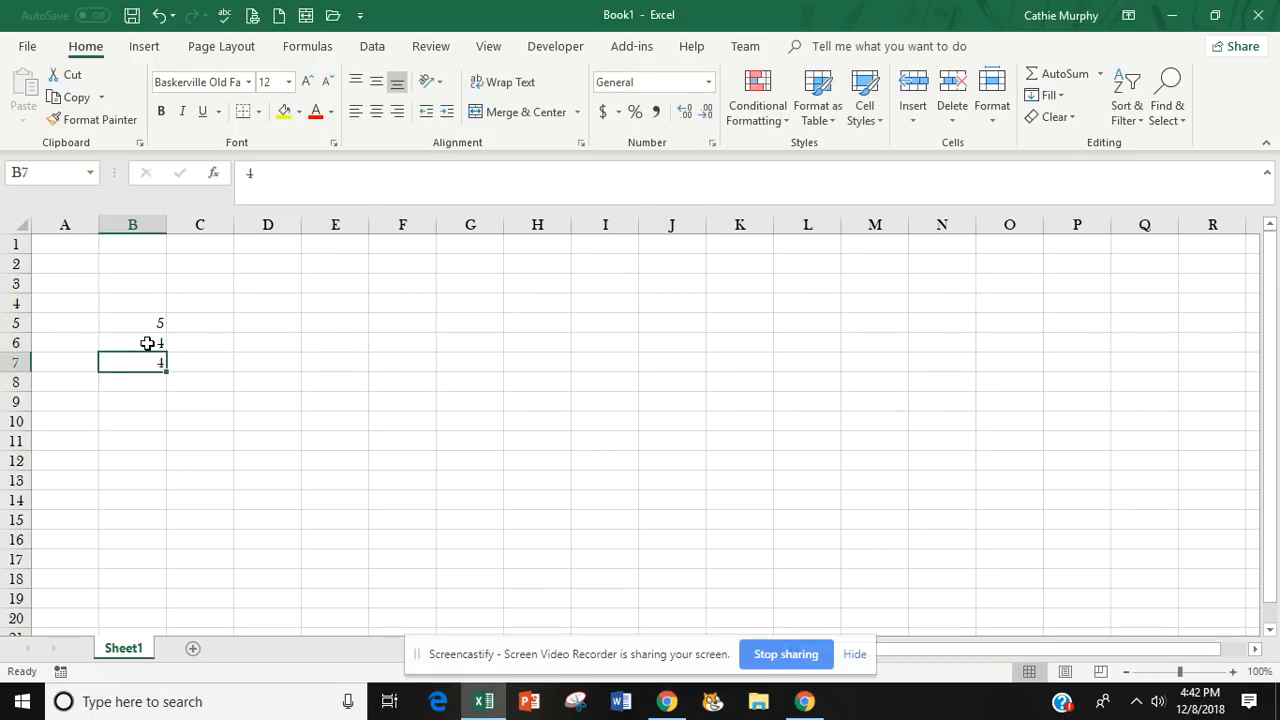
pyautogui.press('Return')
pyautogui.write('4')
pyautogui.press('Return')
pyautogui.write('4')
pyautogui.press('Return')
pyautogui.write('4')
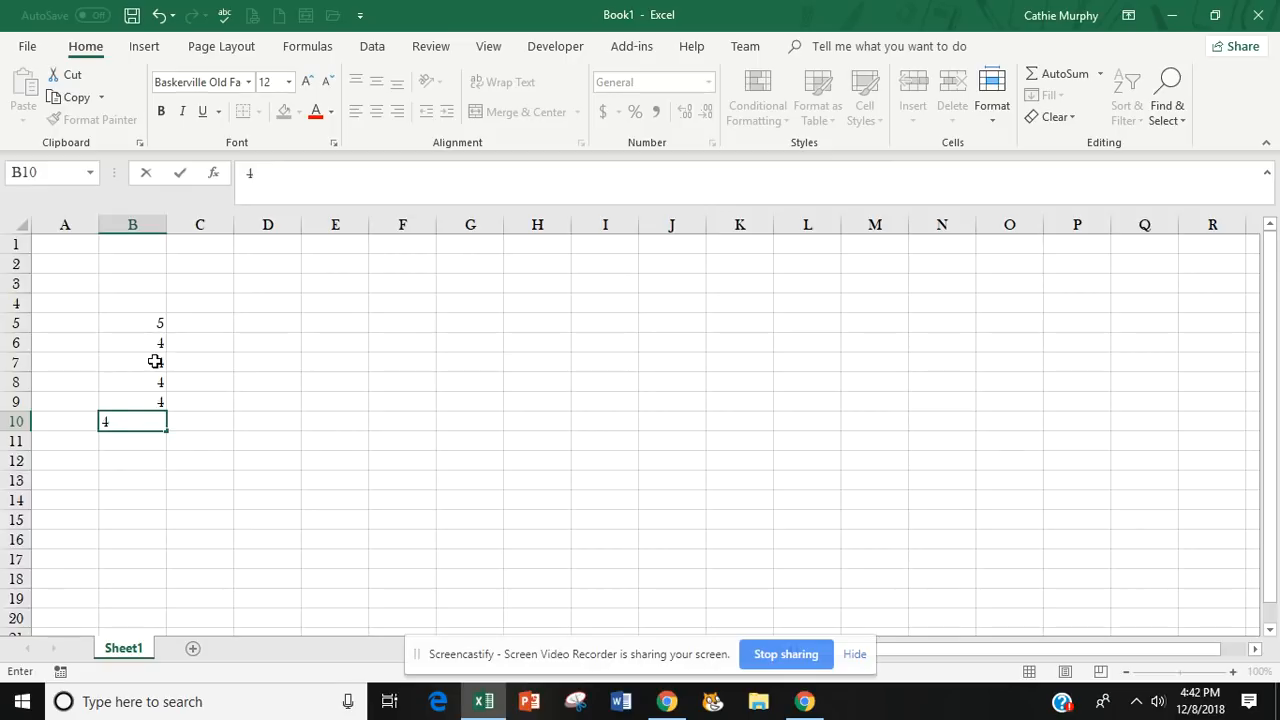
pyautogui.press('Return')
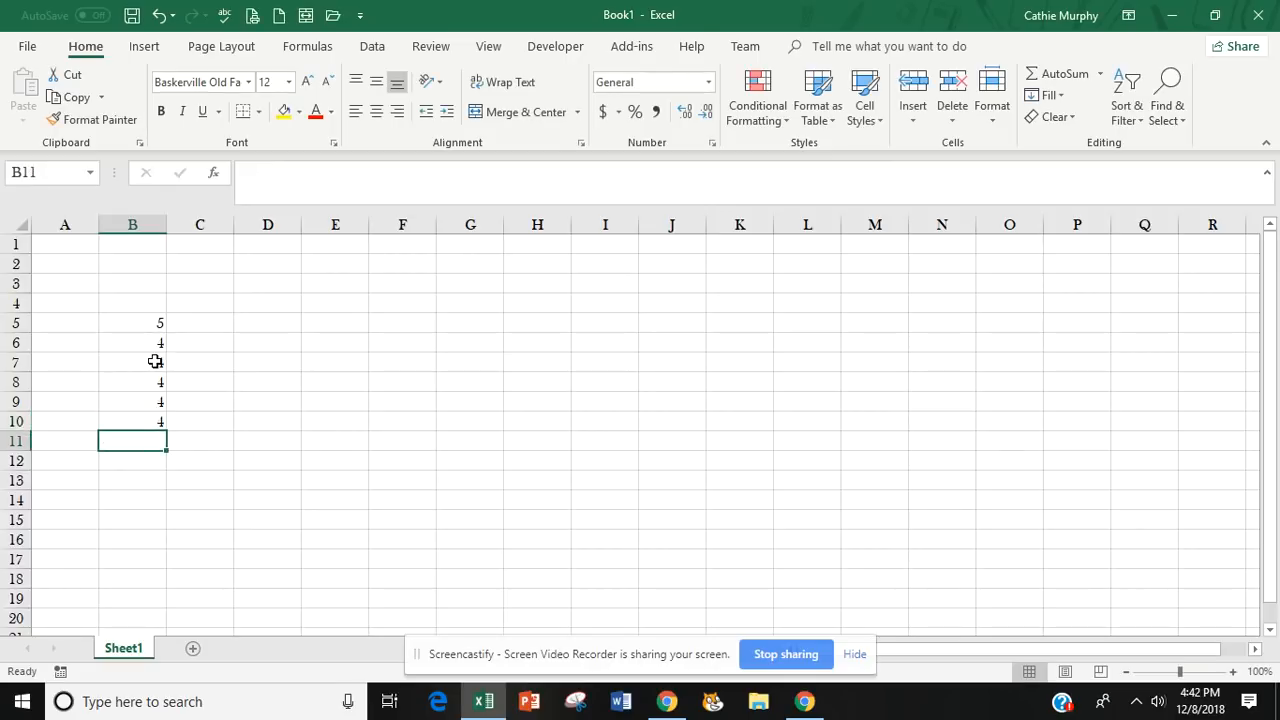
# Step: Copy the numbers in B5:B10 into the same rows of columns C, A and D
pyautogui.click(207, 321)
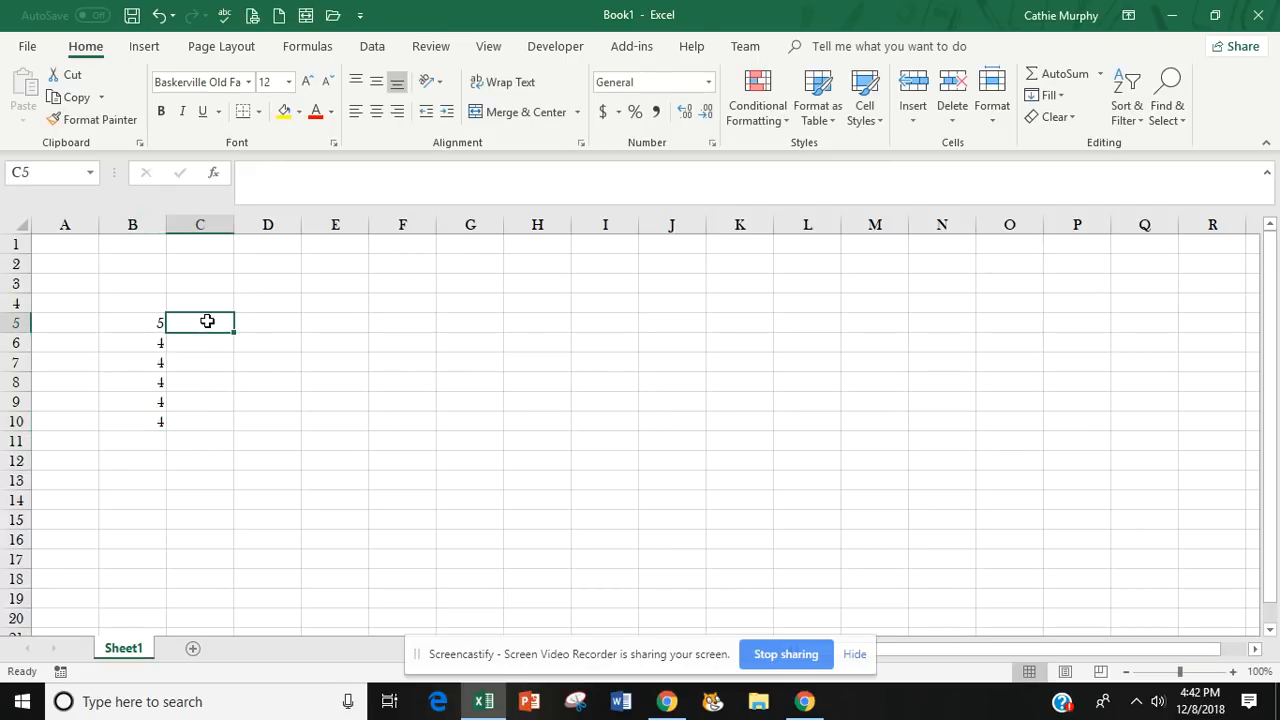
pyautogui.moveTo(130, 324); pyautogui.dragTo(148, 417)
pyautogui.hotkey('ctrl', 'c')
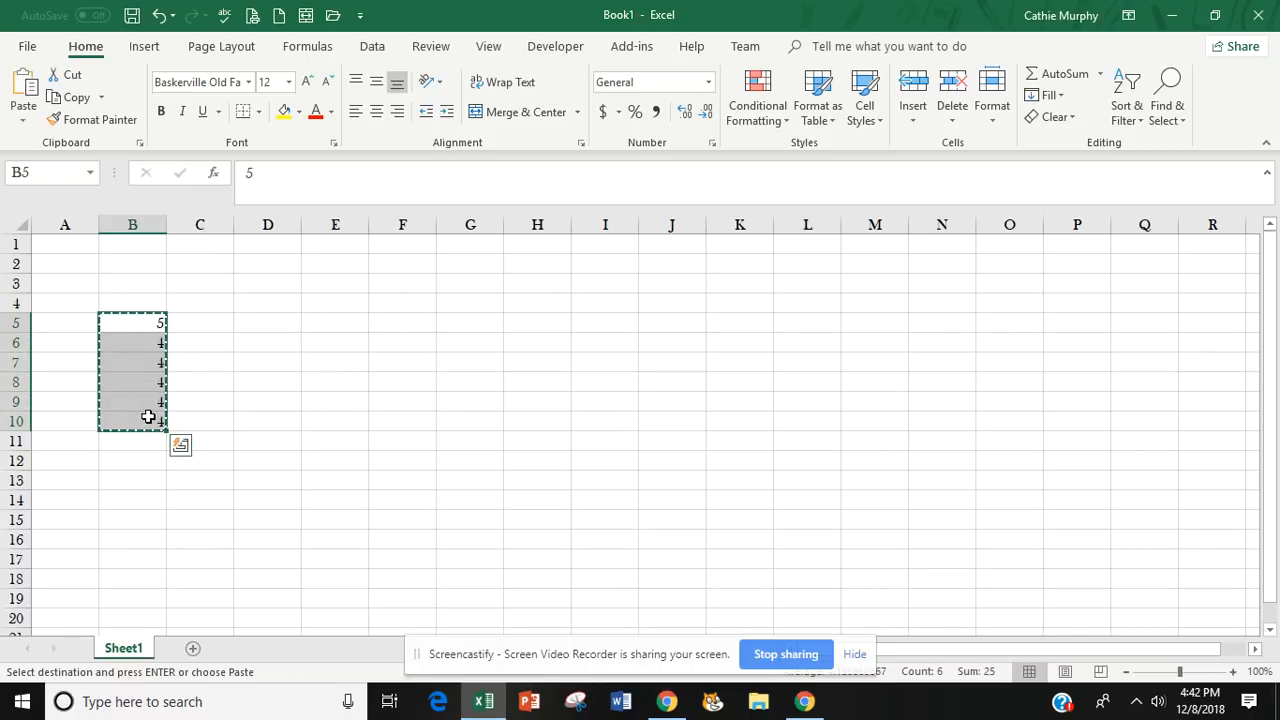
pyautogui.click(211, 326)
pyautogui.hotkey('ctrl', 'v')
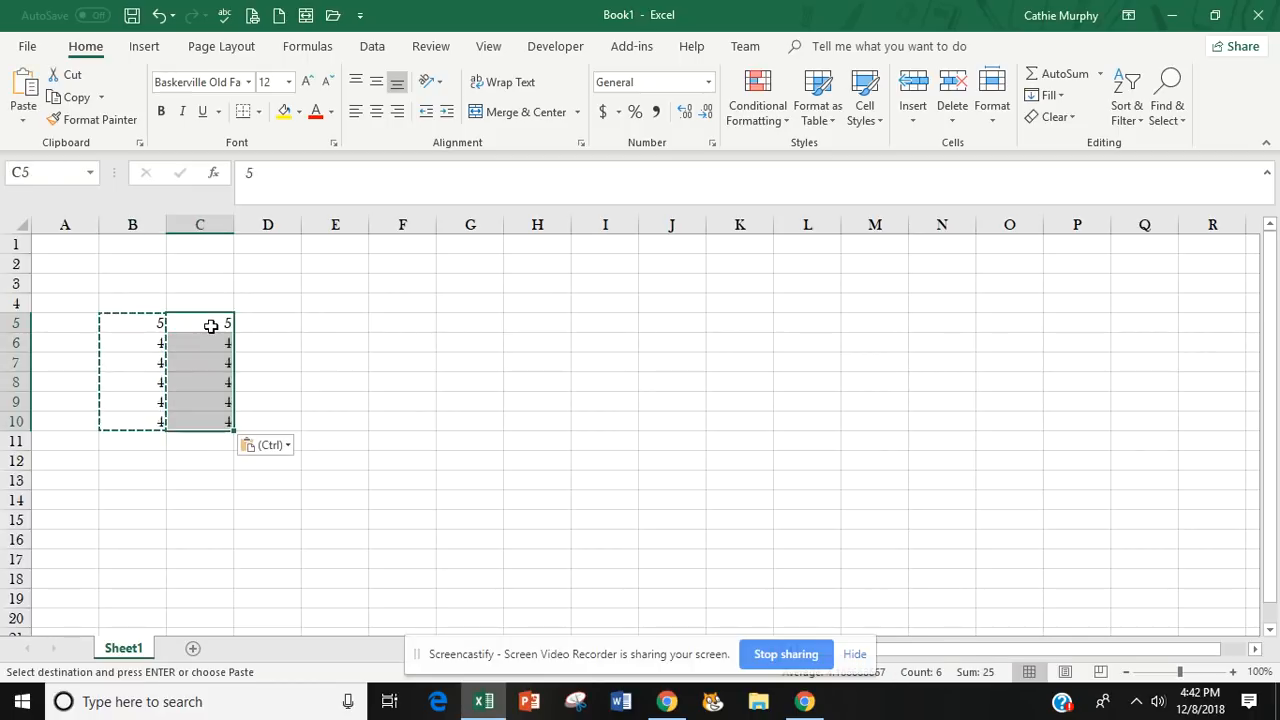
pyautogui.click(71, 322)
pyautogui.hotkey('ctrl', 'v')
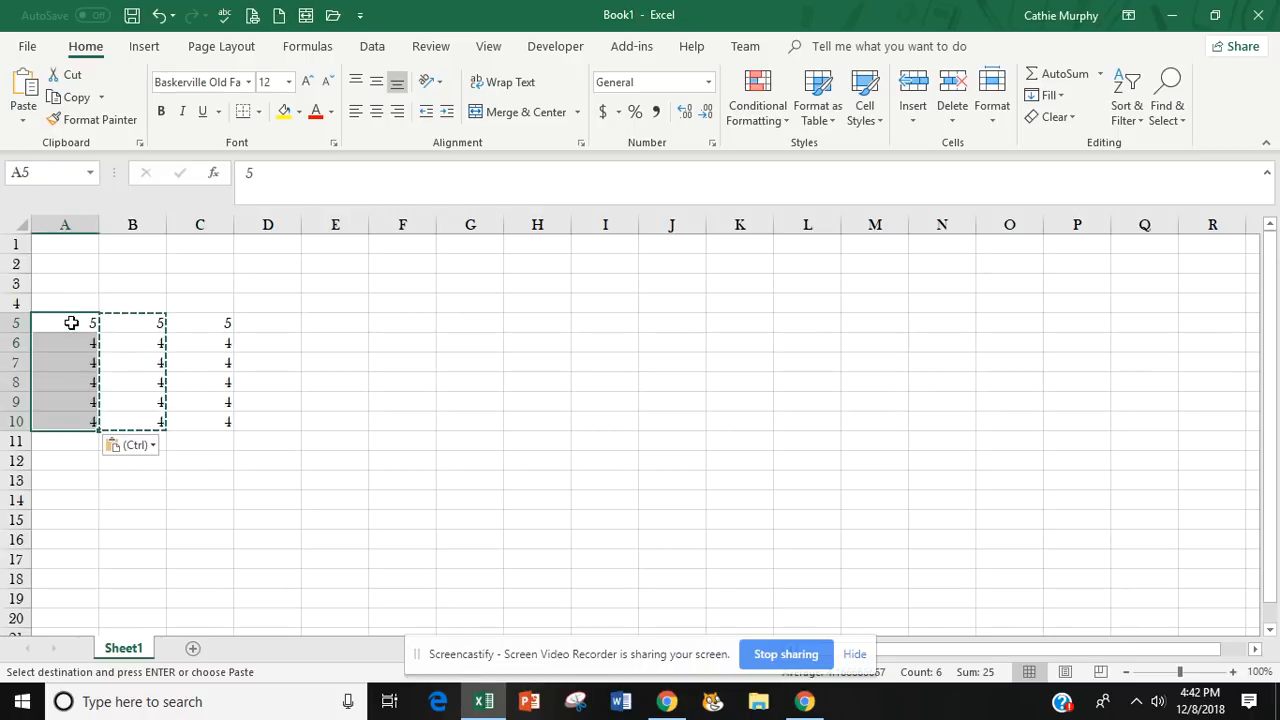
pyautogui.click(268, 323)
pyautogui.hotkey('ctrl', 'v')
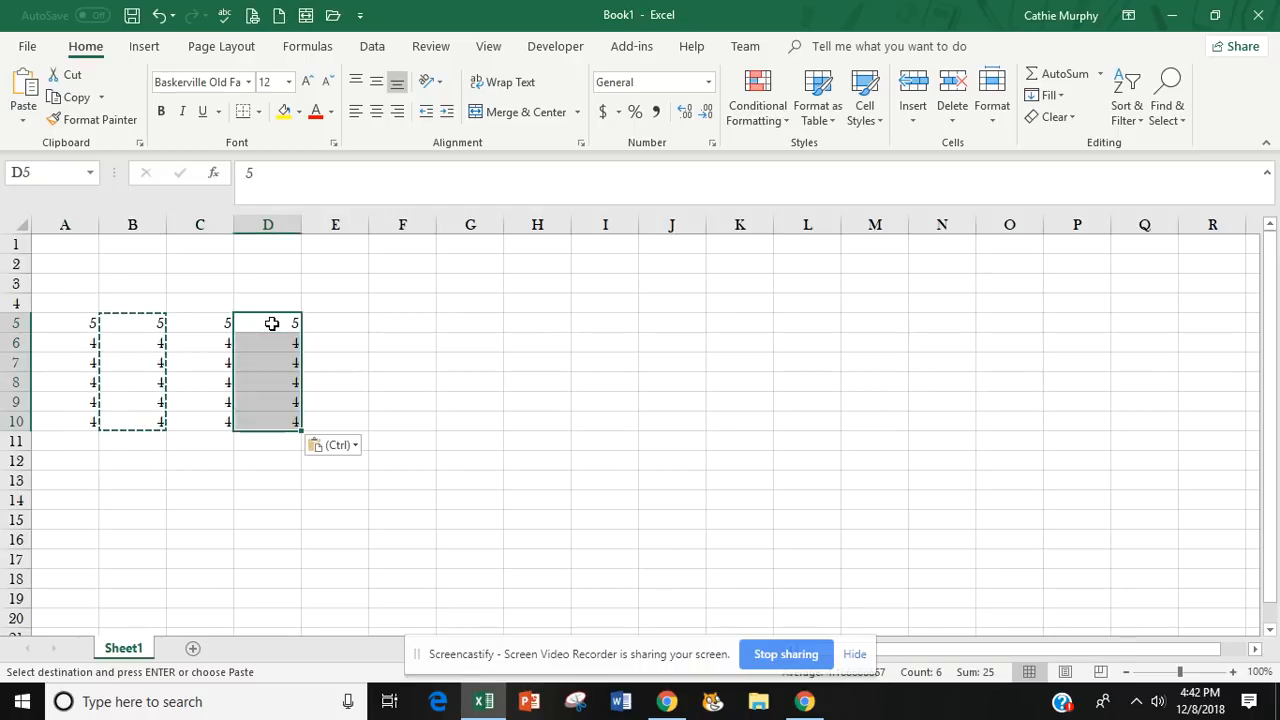
pyautogui.press('Escape')
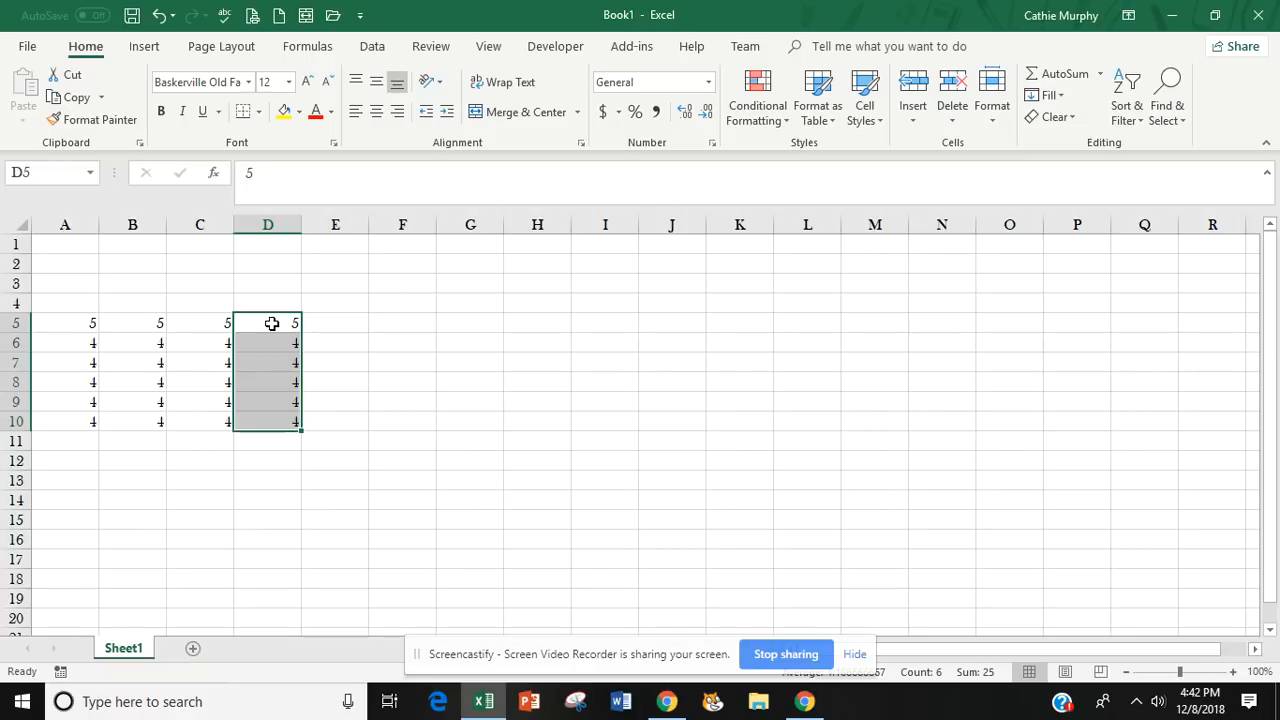
# Step: Select the whole of row 2 across the worksheet
pyautogui.click(390, 459)
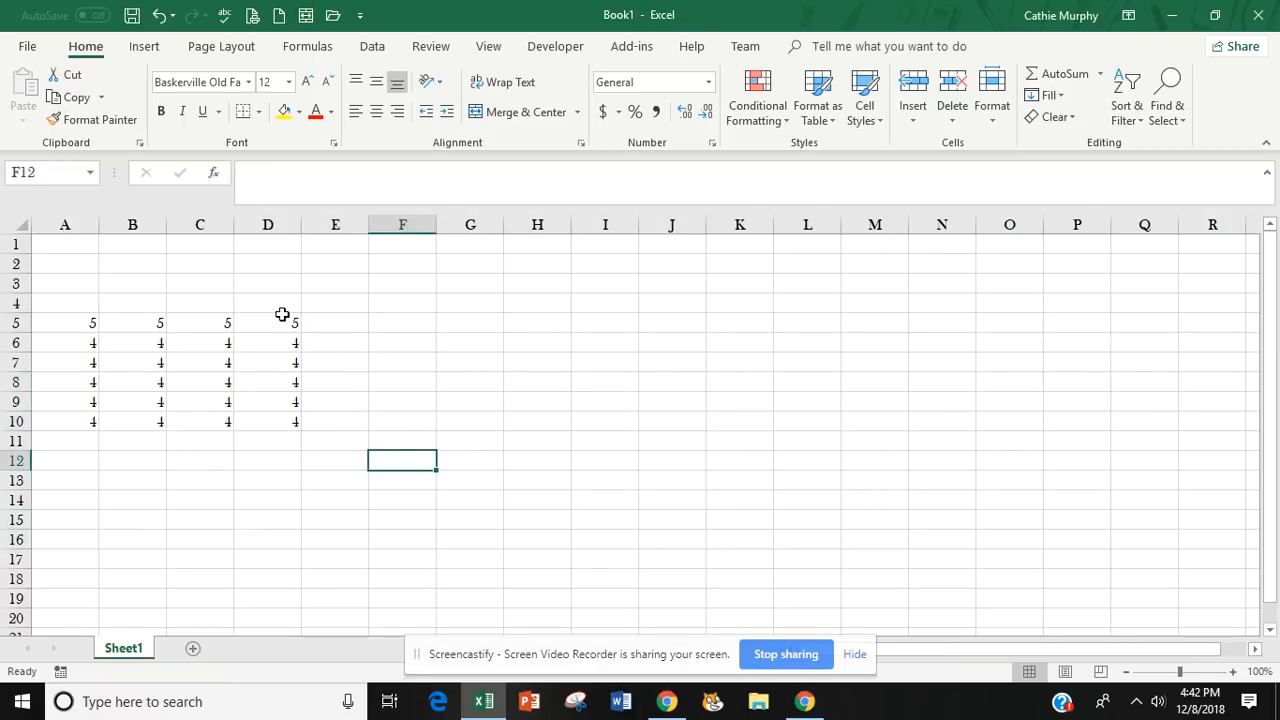
pyautogui.moveTo(41, 263); pyautogui.dragTo(1196, 262)
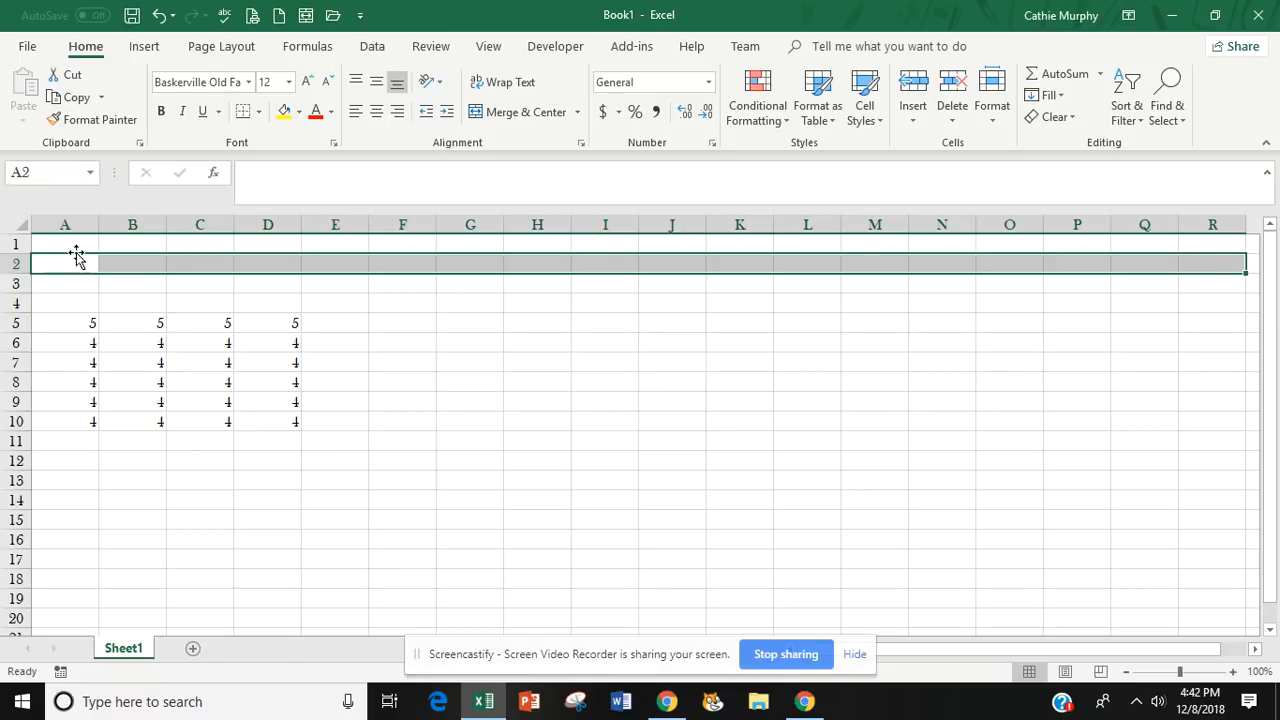
pyautogui.click(12, 263)
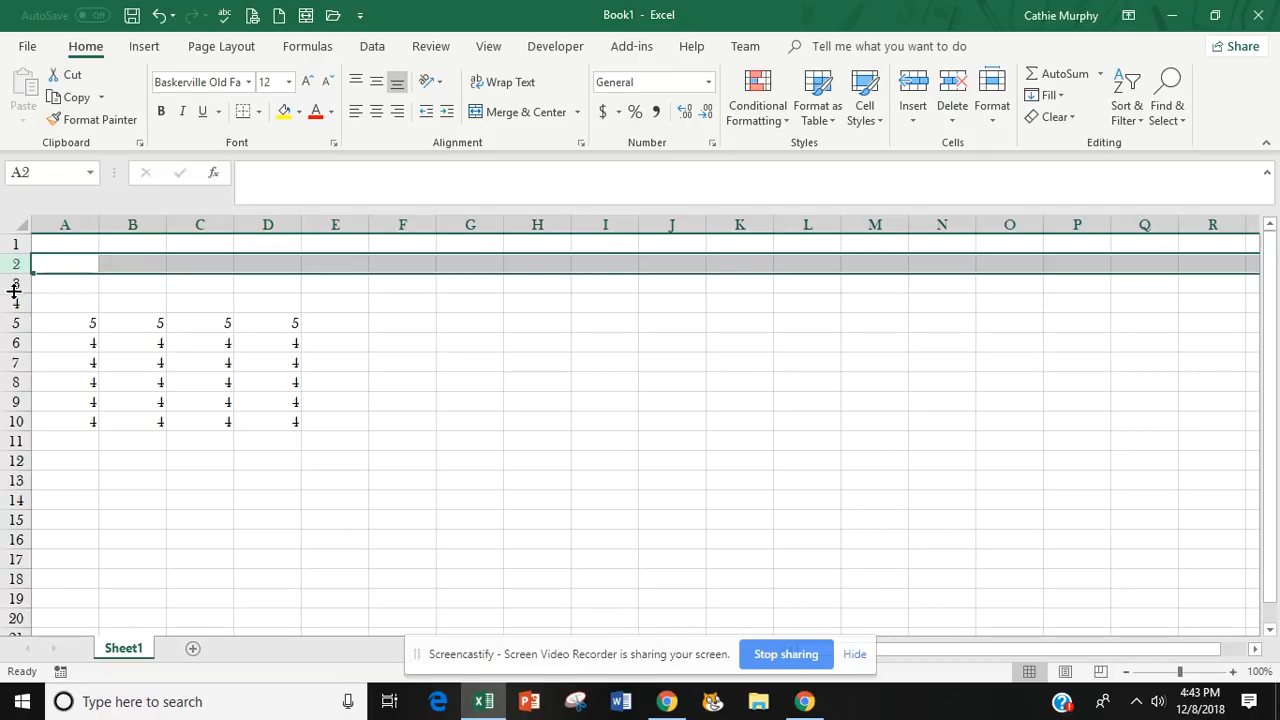
# Step: Select whole rows 4 through 10 one at a time, ending with only cell B5 selected
pyautogui.click(16, 301)
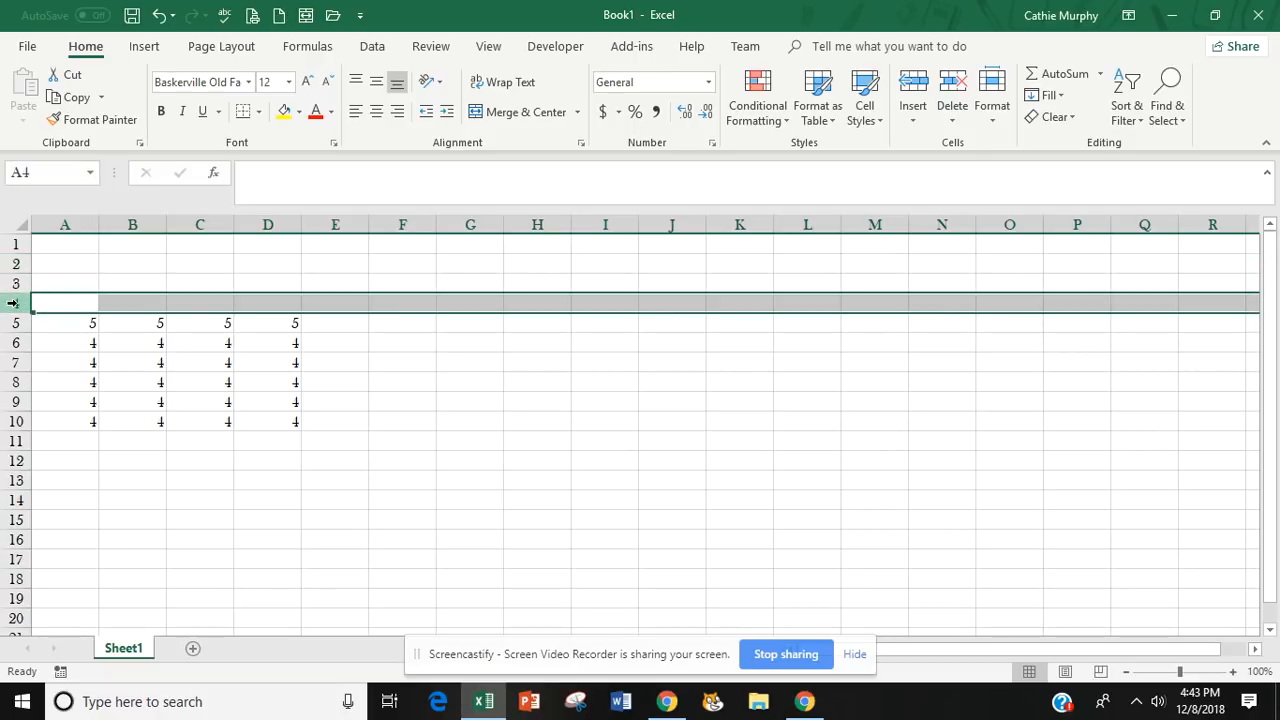
pyautogui.click(14, 322)
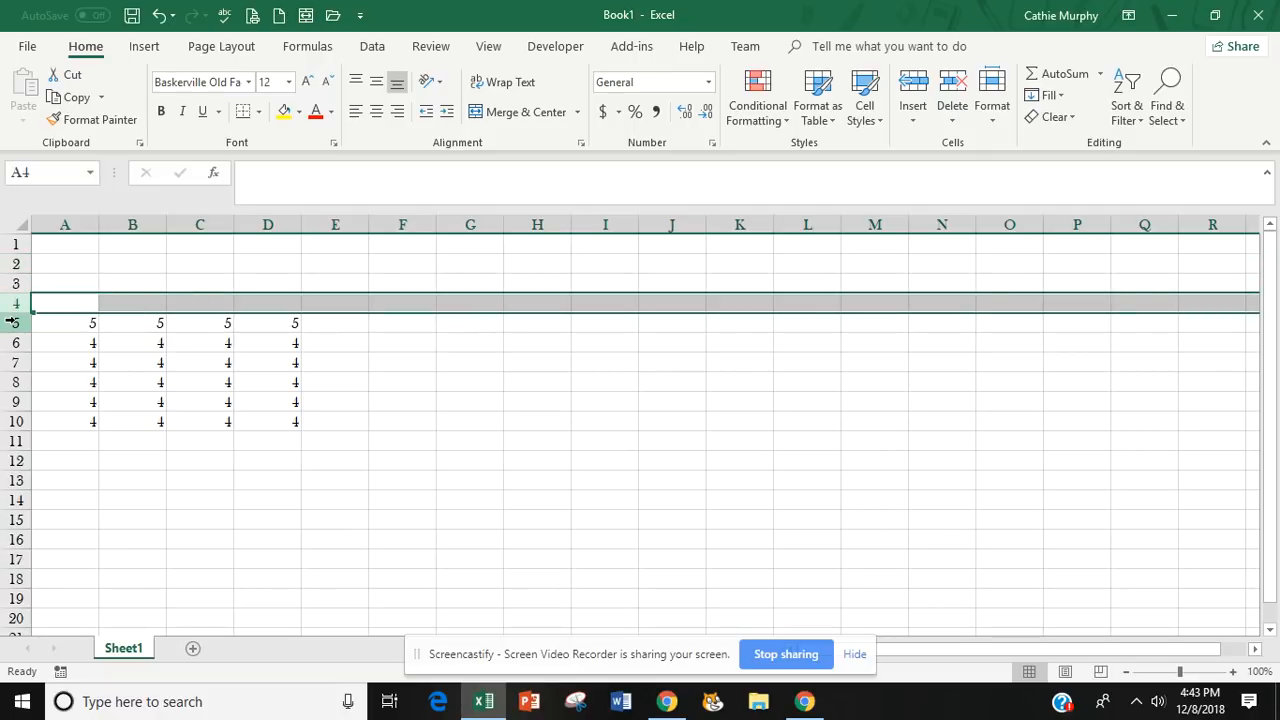
pyautogui.click(14, 322)
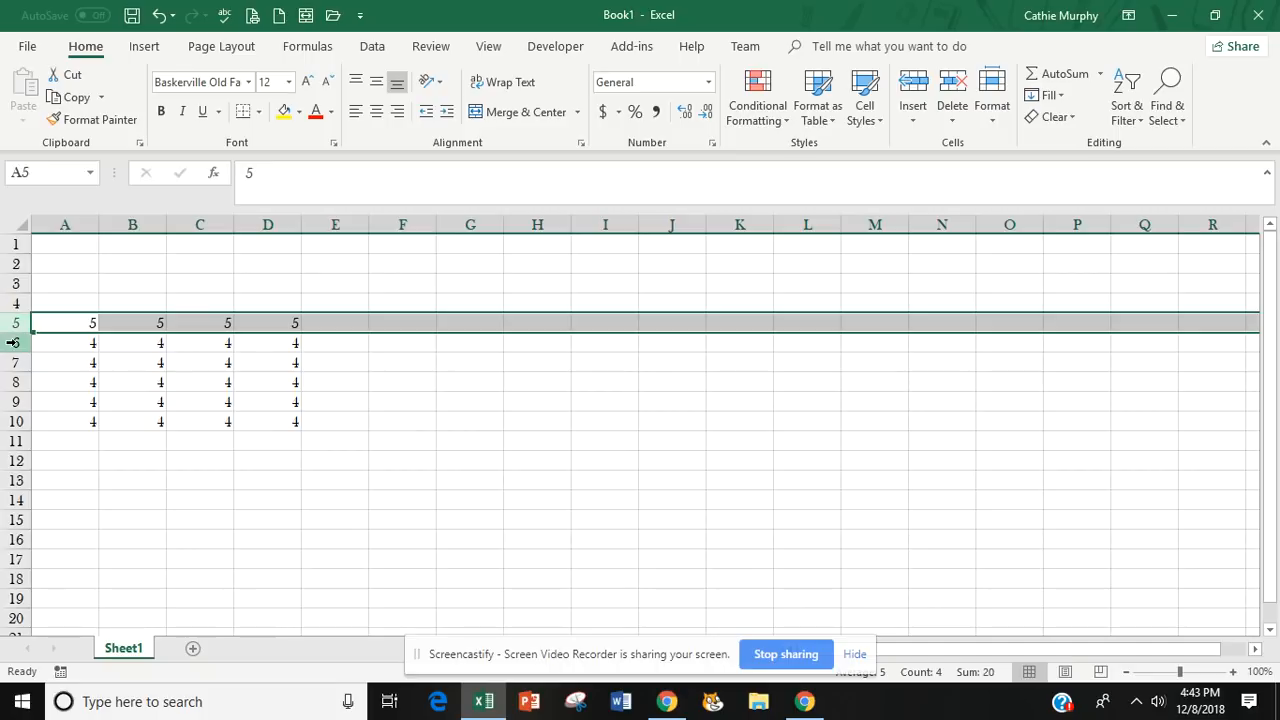
pyautogui.click(14, 342)
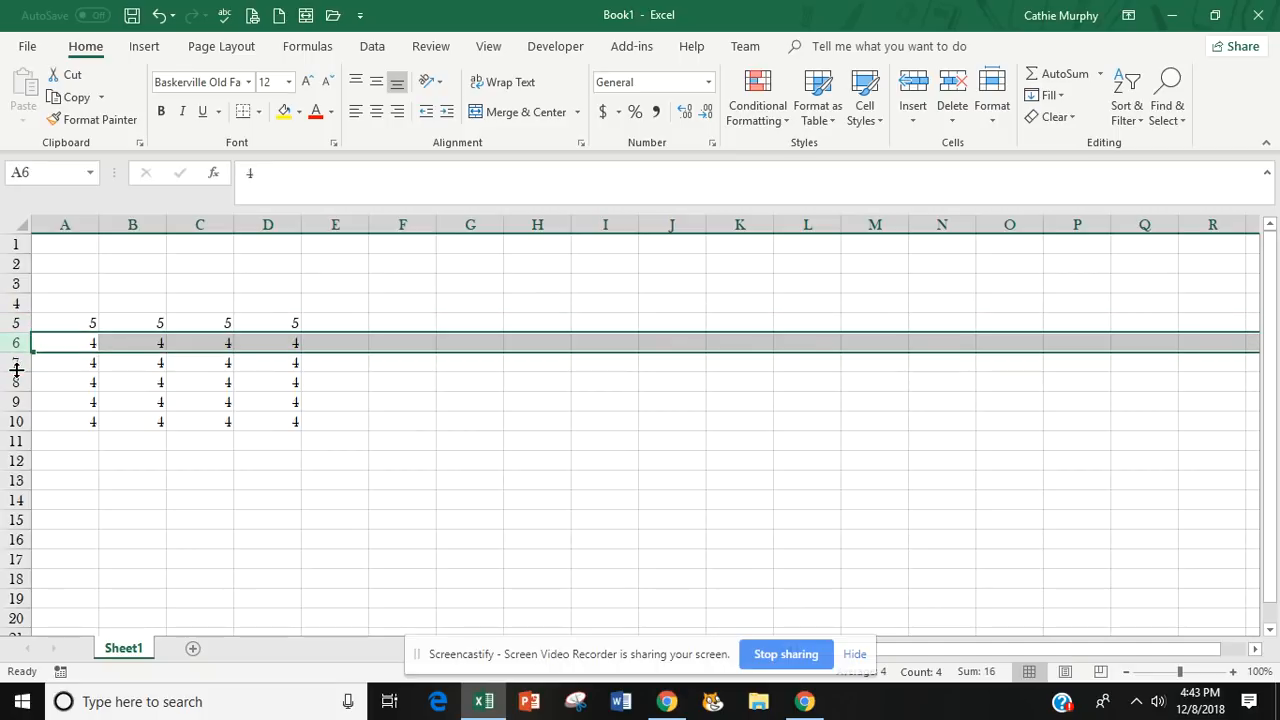
pyautogui.click(14, 363)
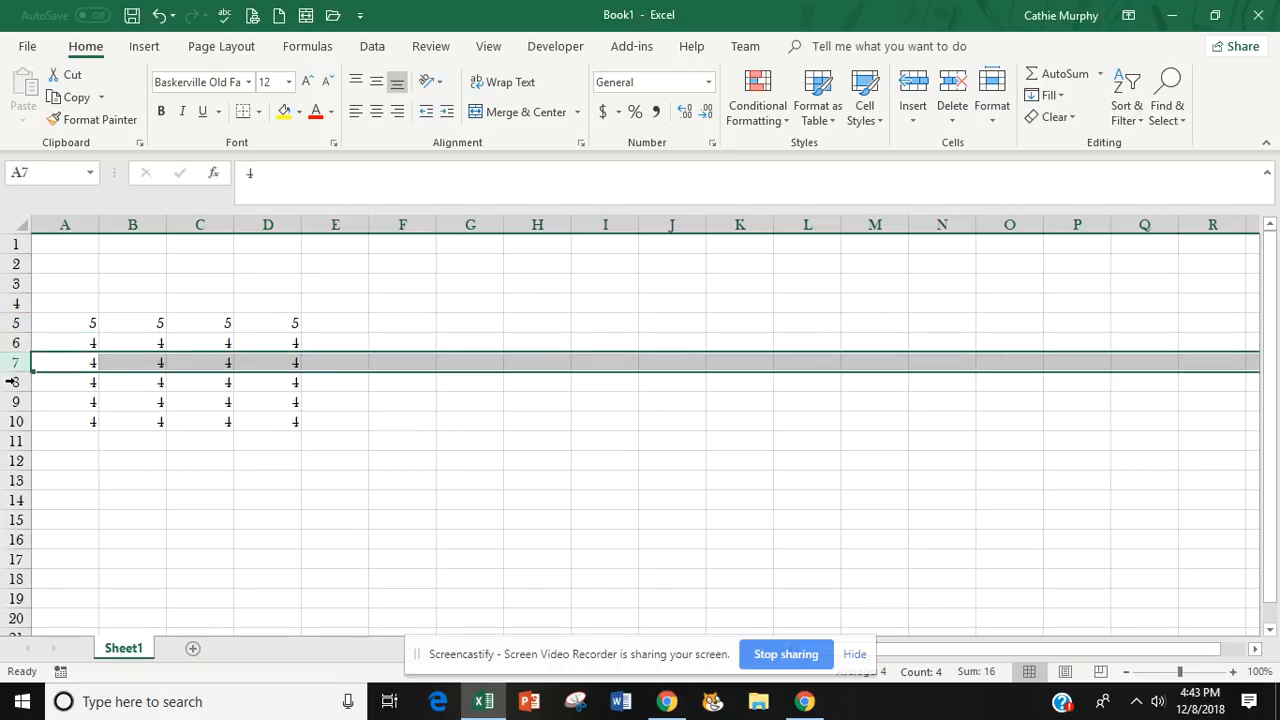
pyautogui.click(14, 382)
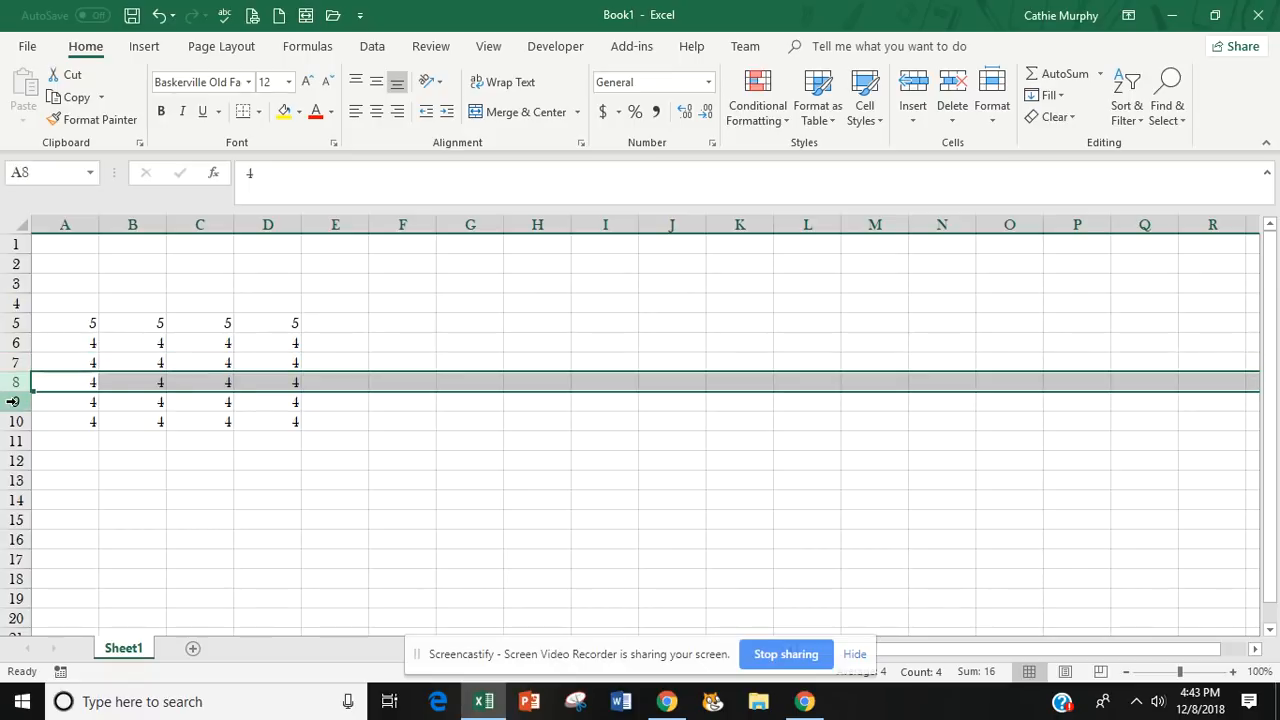
pyautogui.click(14, 401)
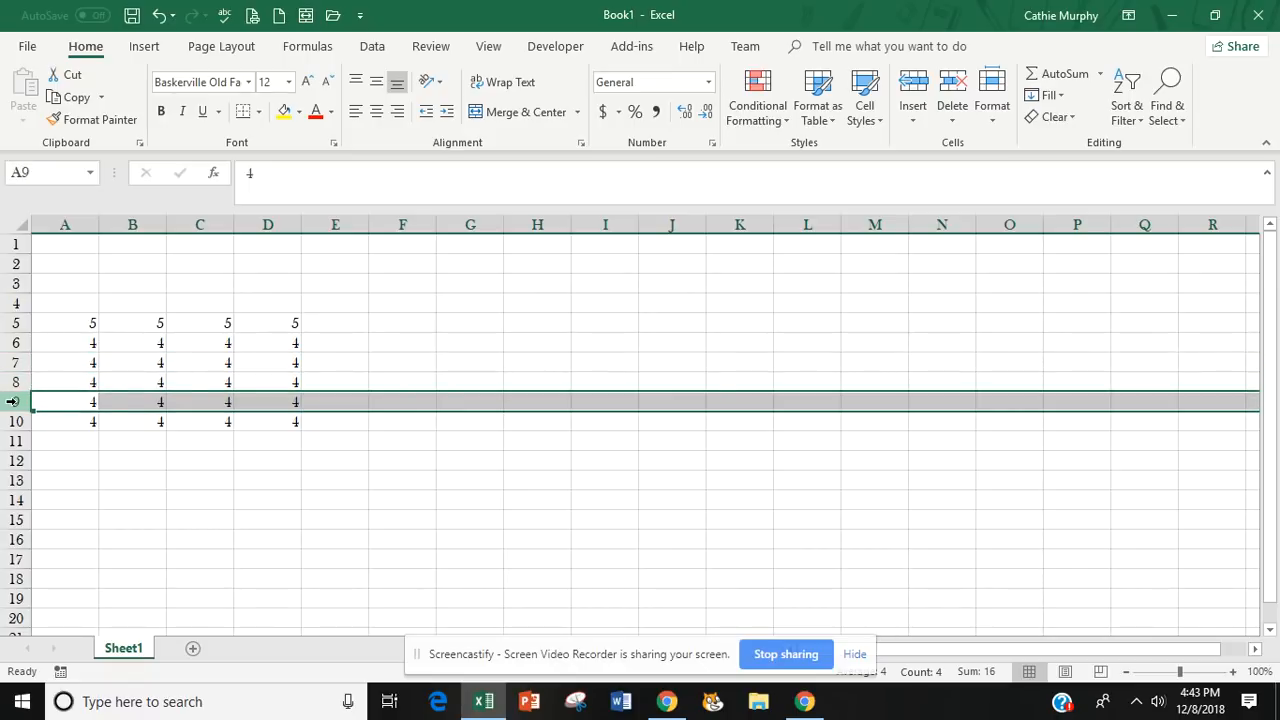
pyautogui.click(14, 421)
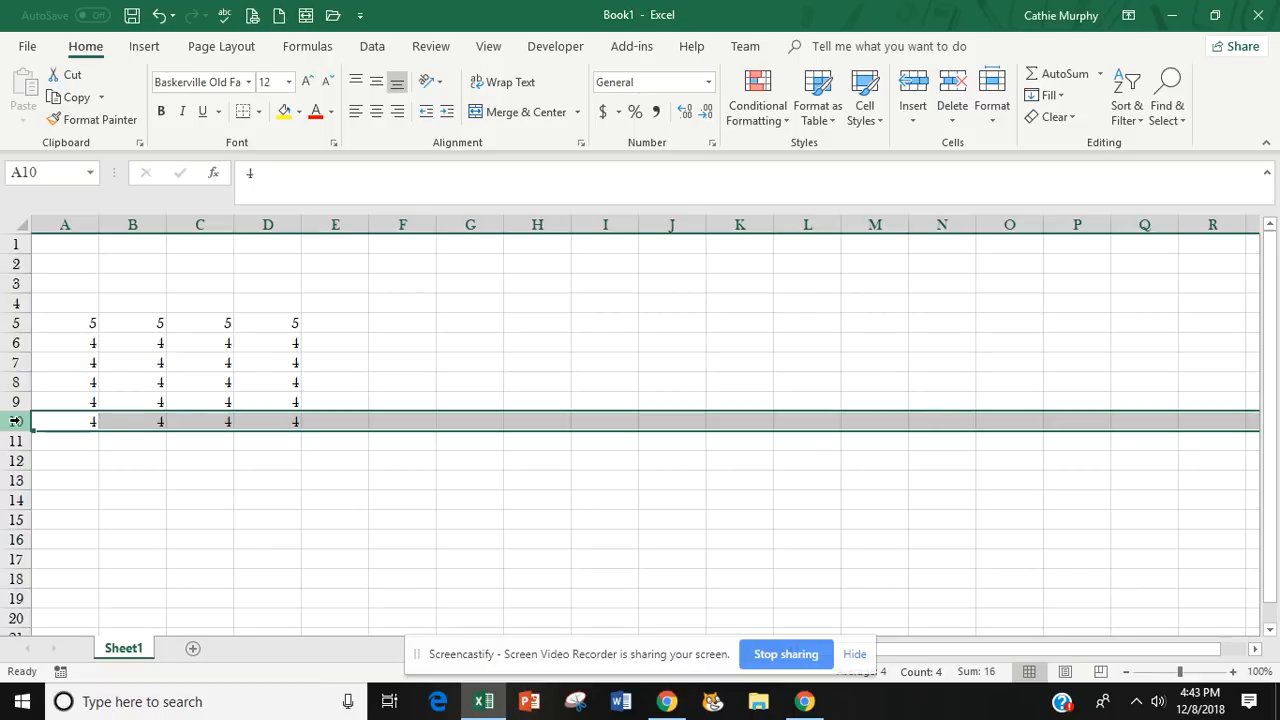
pyautogui.click(141, 327)
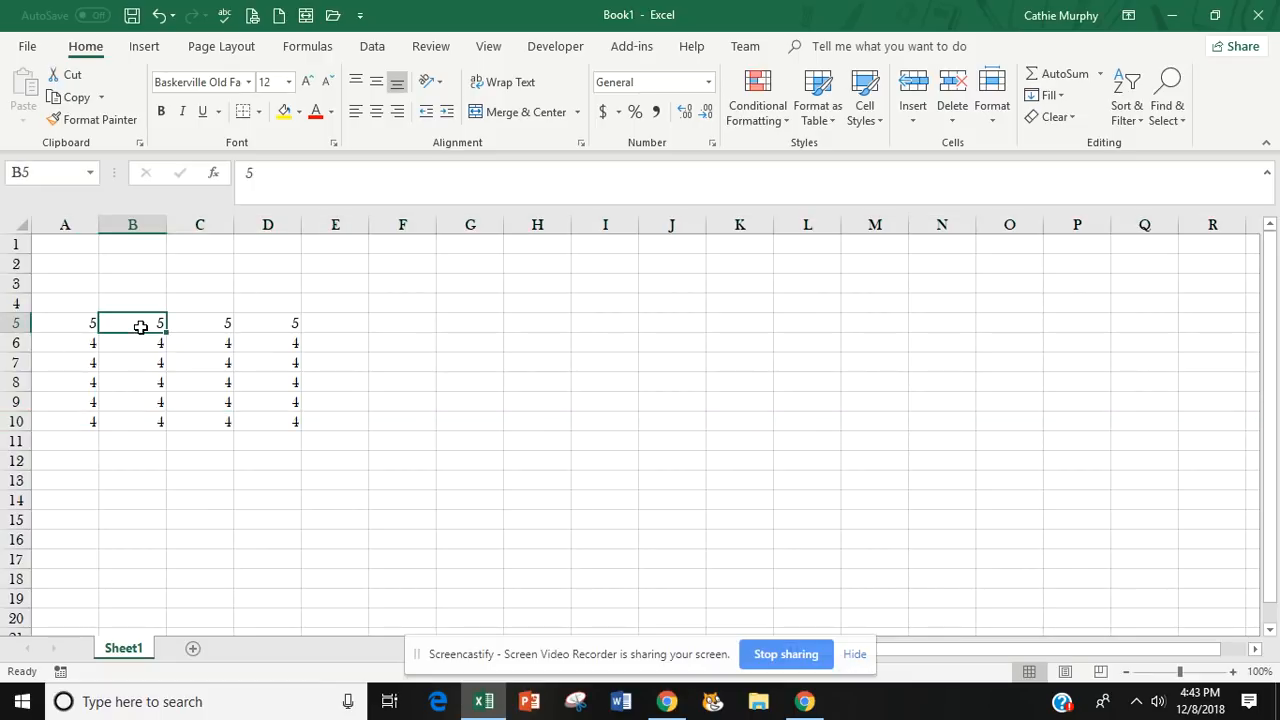
# Step: Select whole columns A through K one after another
pyautogui.click(68, 225)
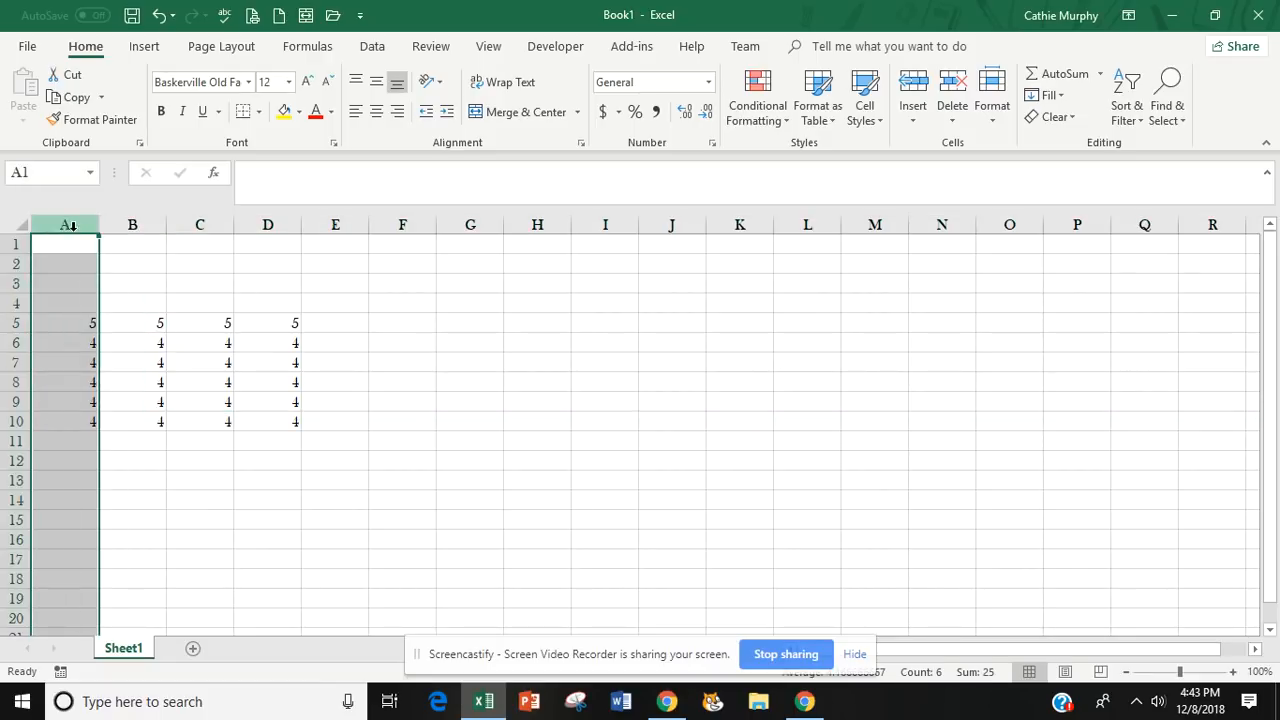
pyautogui.click(133, 227)
pyautogui.click(200, 225)
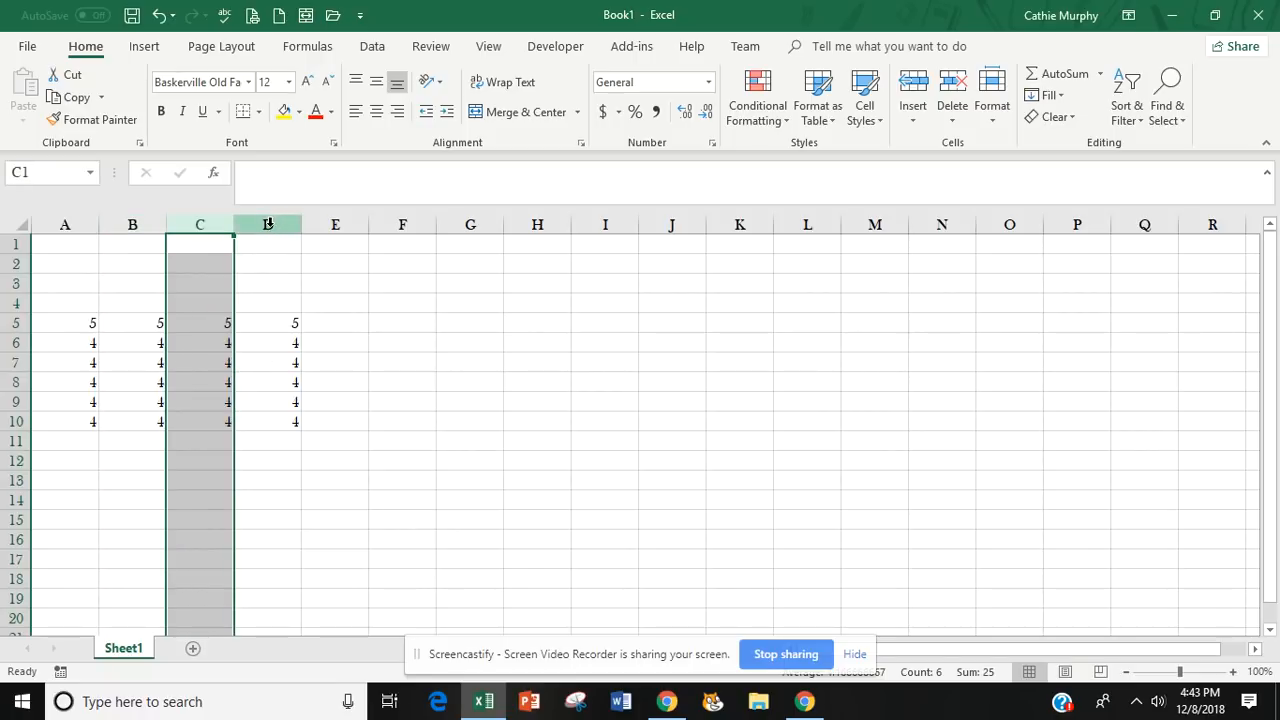
pyautogui.click(267, 224)
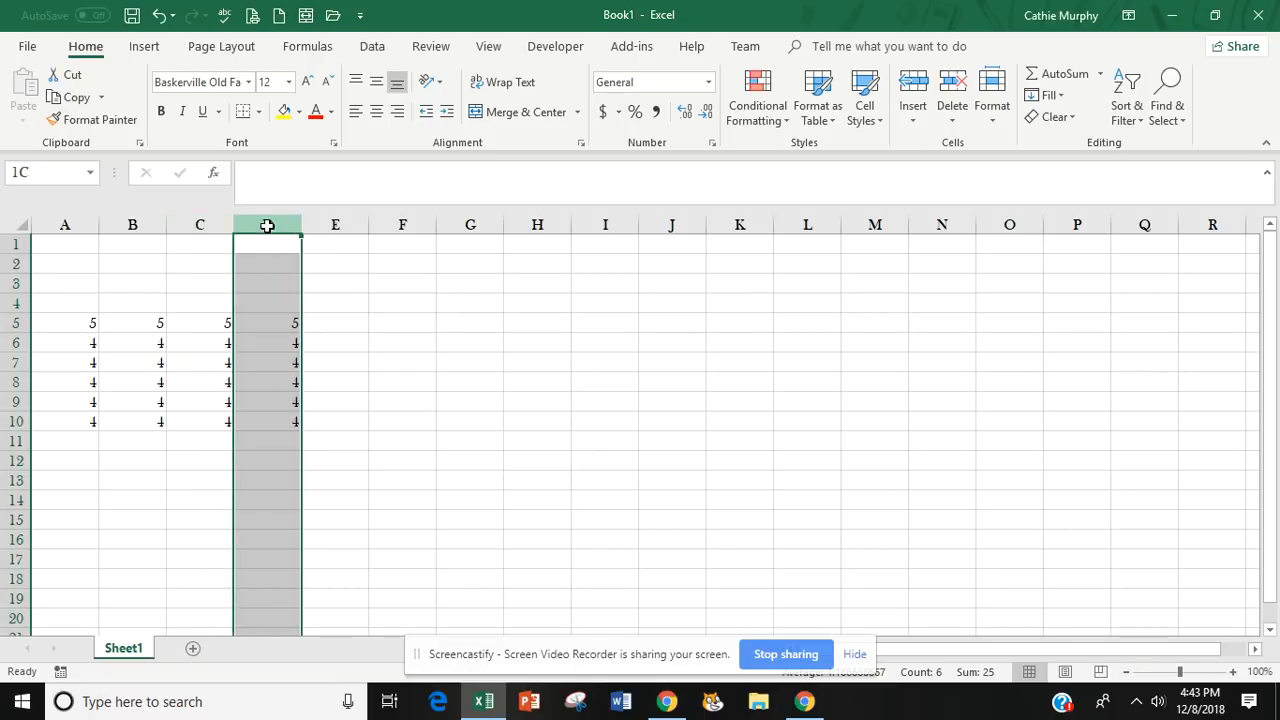
pyautogui.click(335, 224)
pyautogui.click(402, 224)
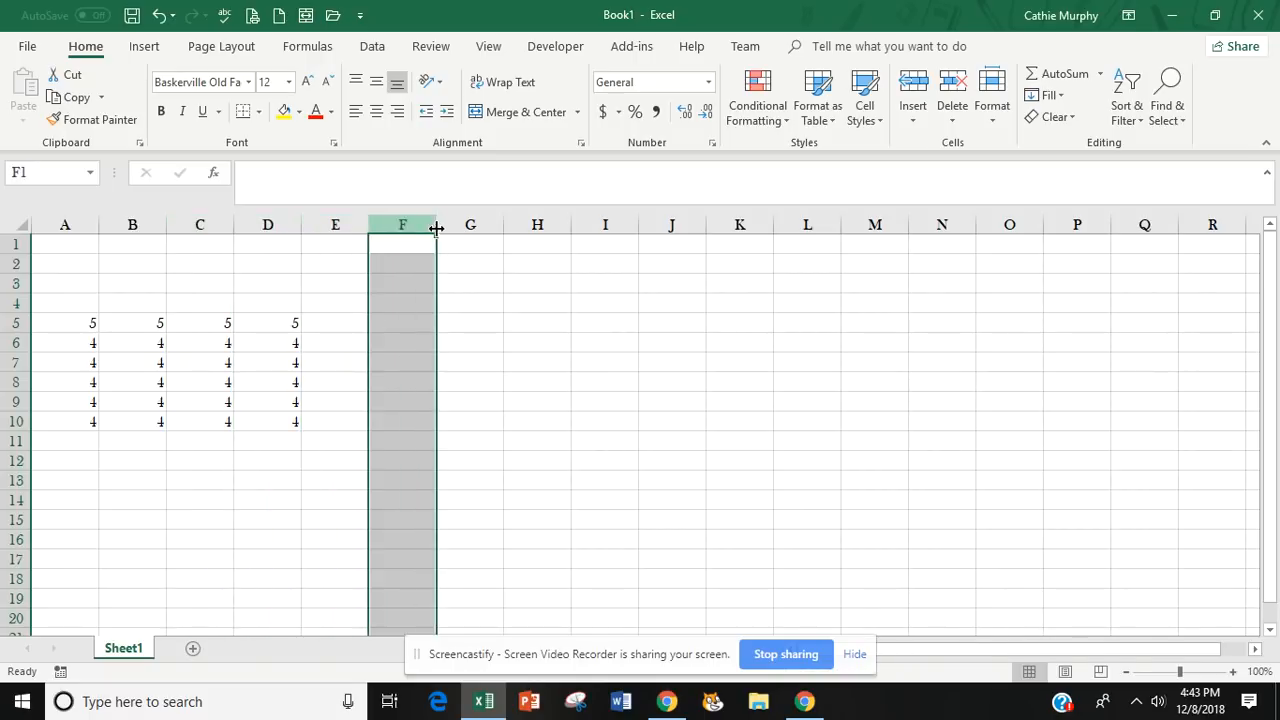
pyautogui.click(460, 224)
pyautogui.click(531, 224)
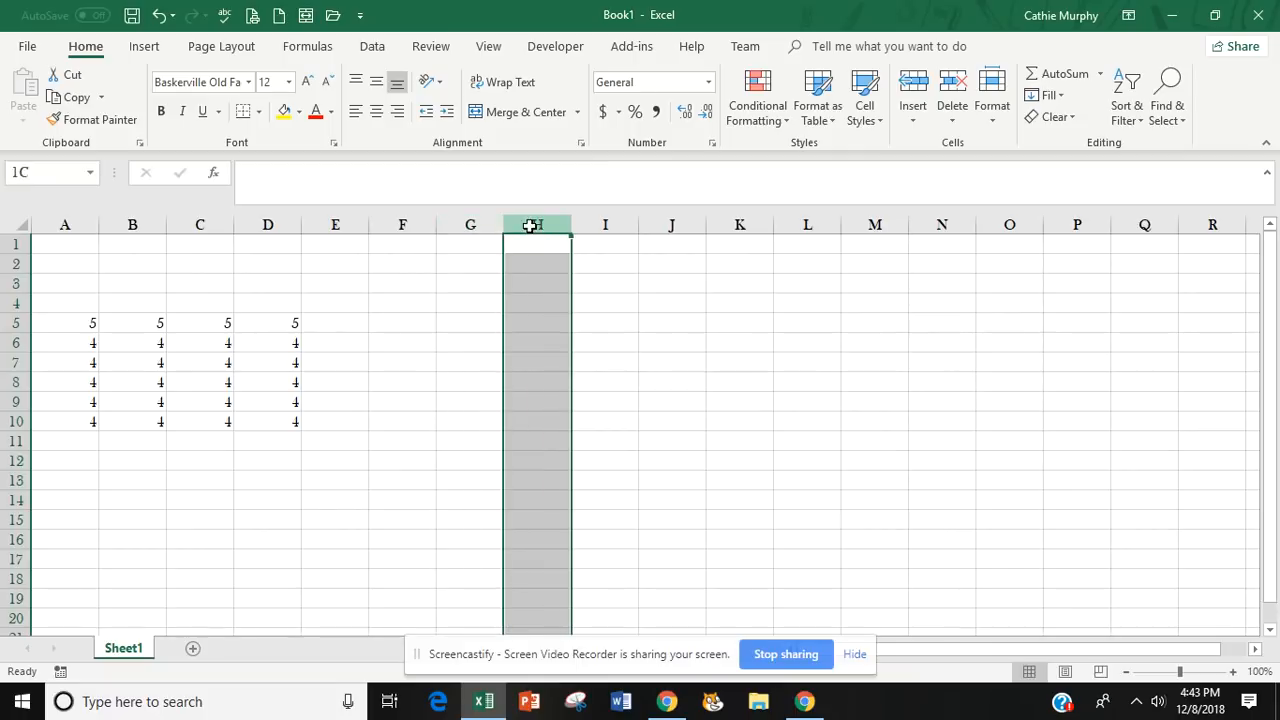
pyautogui.click(604, 222)
pyautogui.click(676, 226)
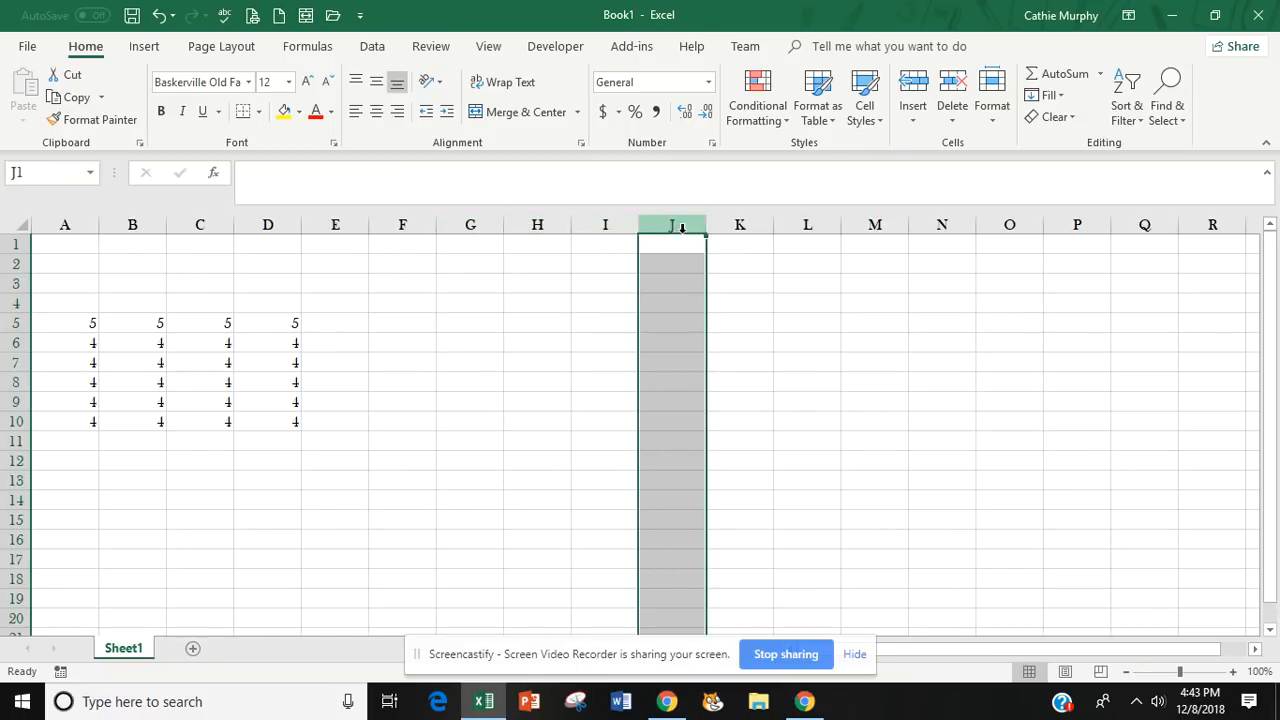
pyautogui.click(740, 226)
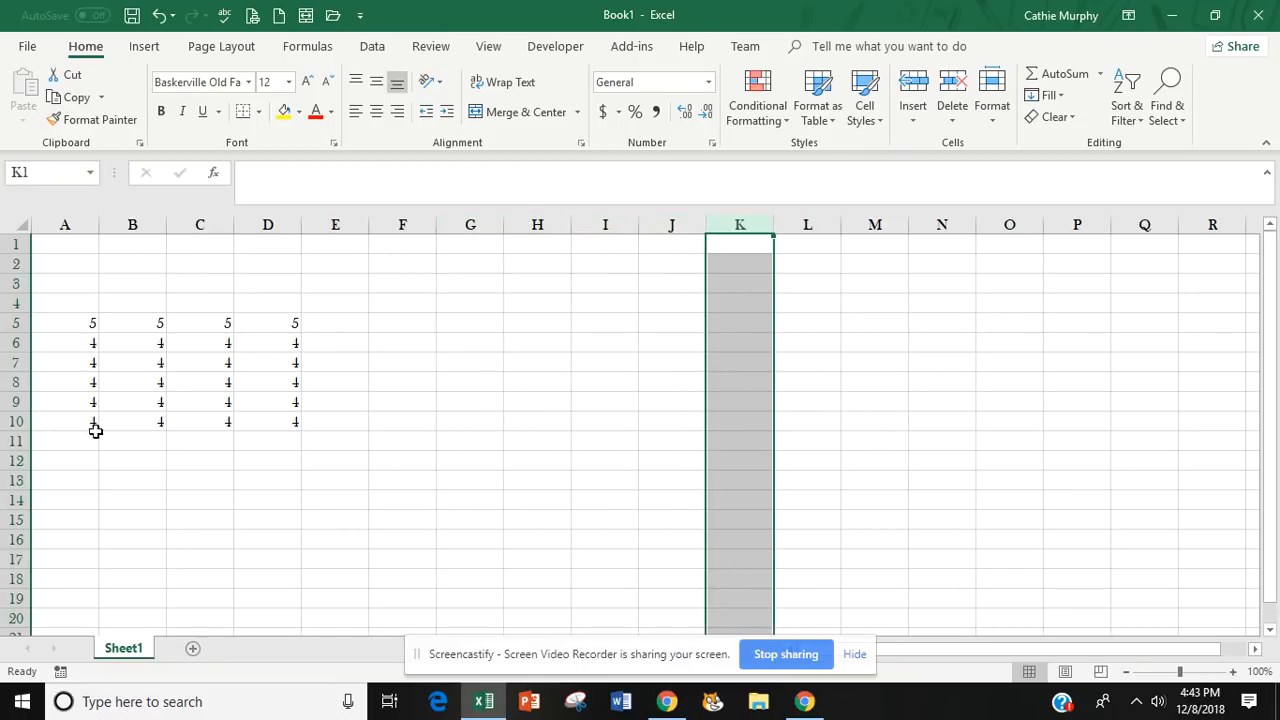
# Step: Compare row and column selection by selecting rows 5, 7 and 8, column H, and finally the single cell F8
pyautogui.click(8, 323)
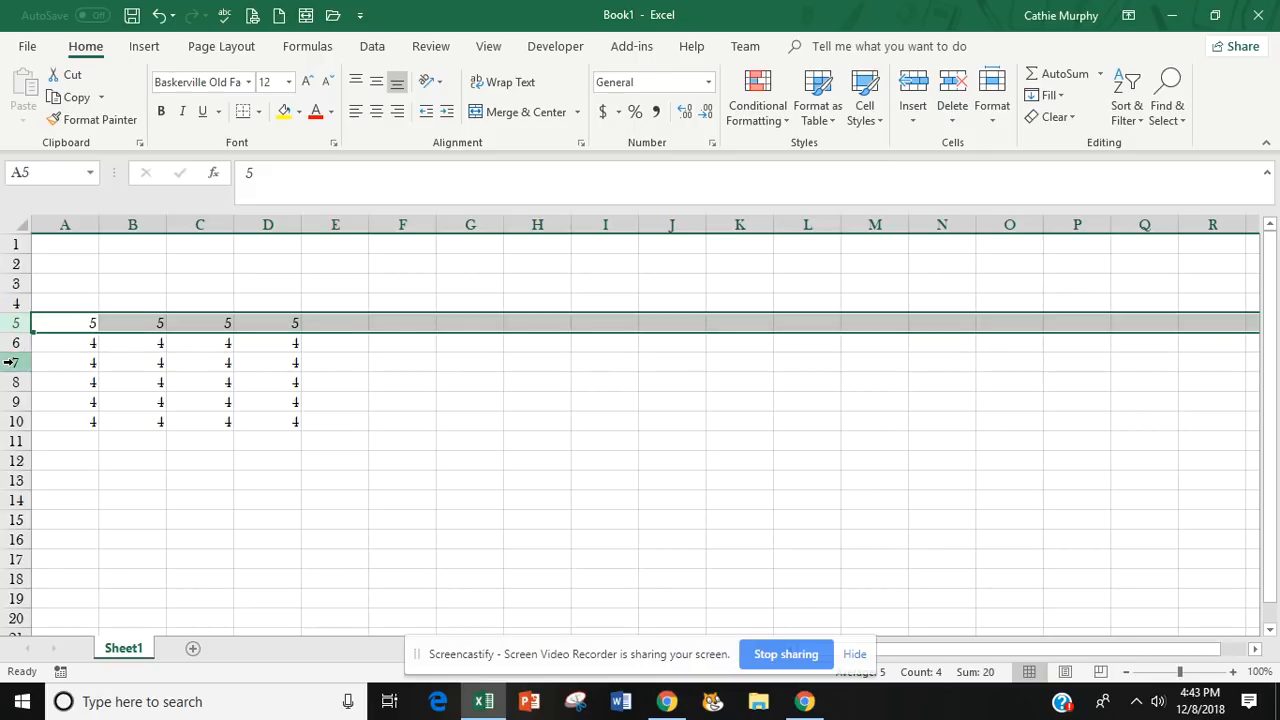
pyautogui.click(8, 363)
pyautogui.click(8, 382)
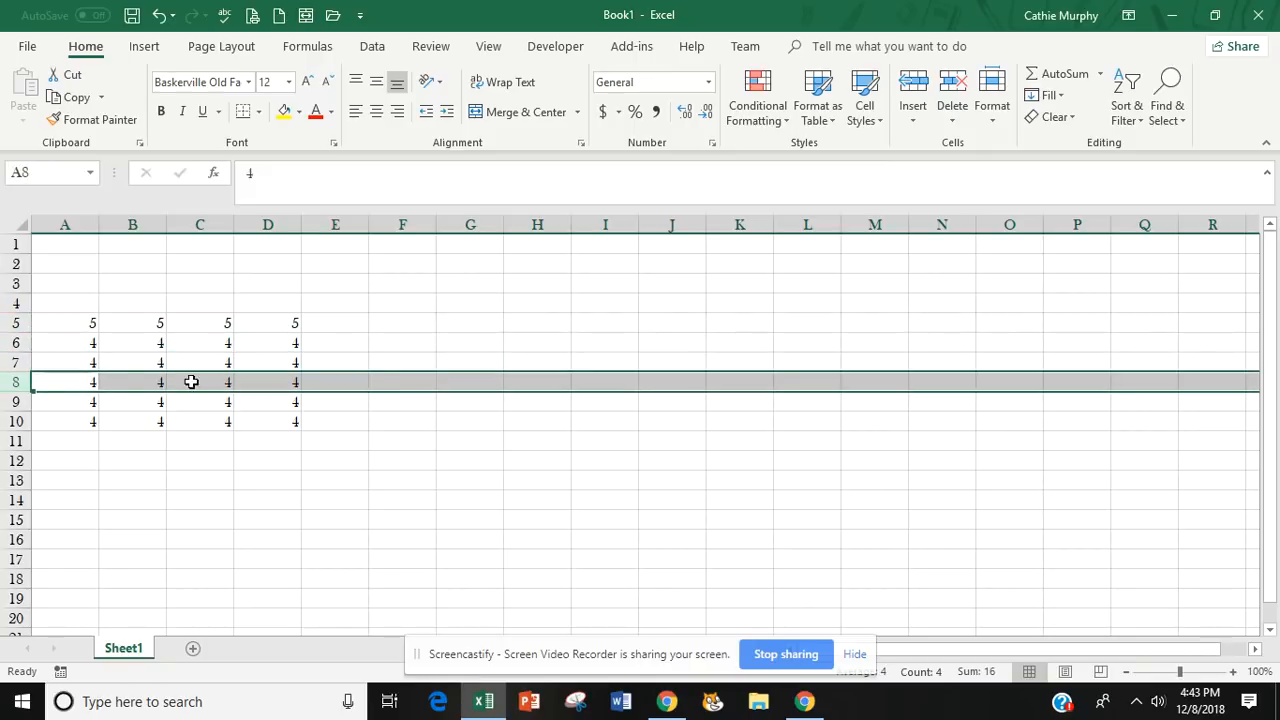
pyautogui.click(547, 224)
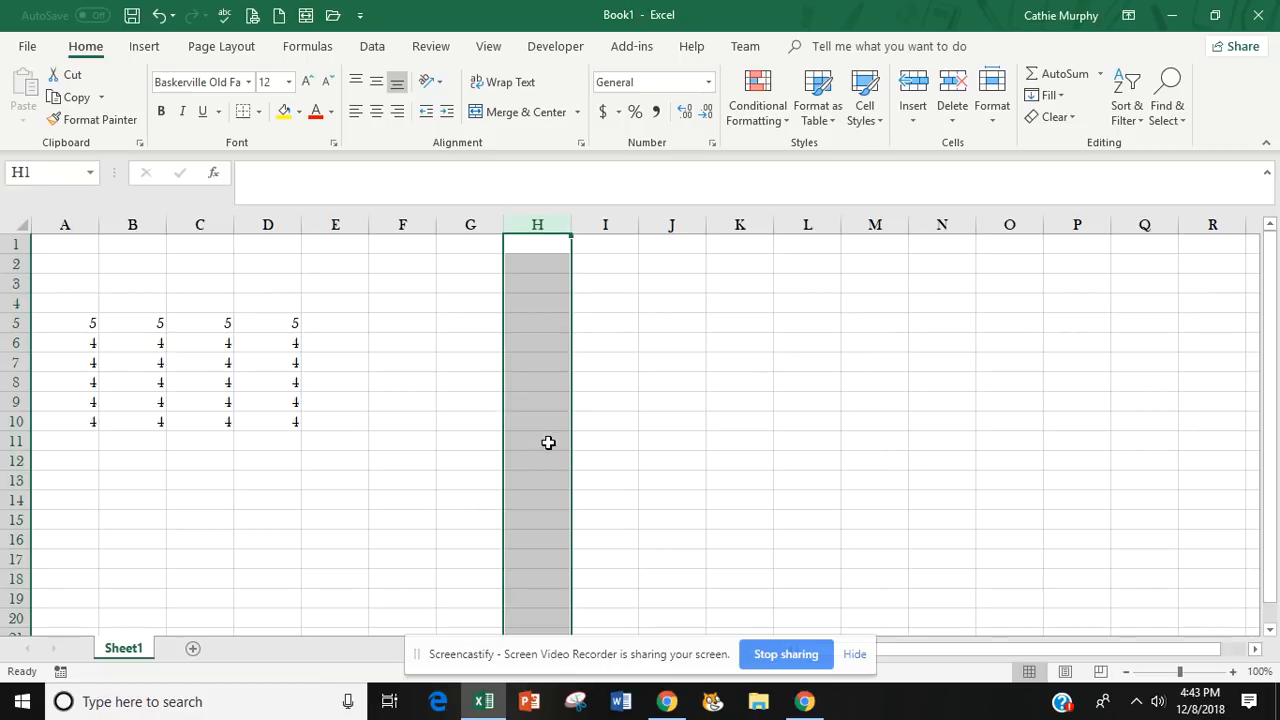
pyautogui.click(388, 387)
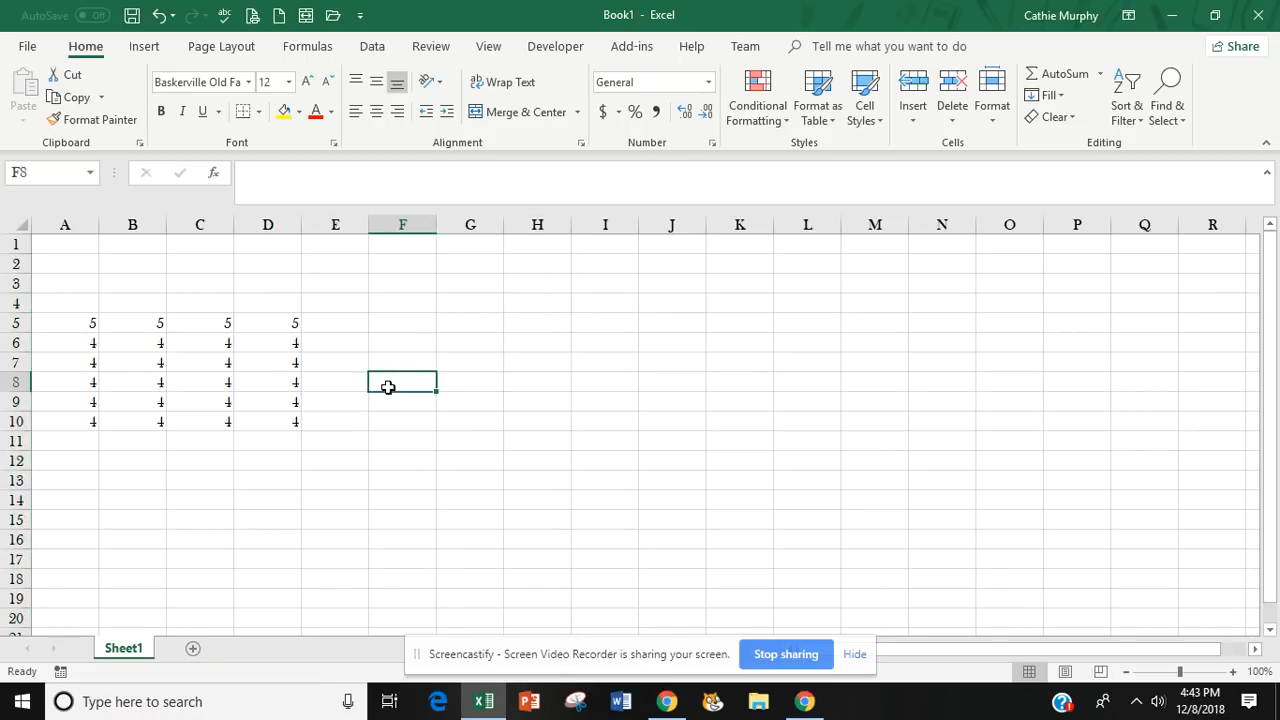
# Step: Select cells B8, D6 and D8 in turn to check each cell's address in the Name Box
pyautogui.click(139, 378)
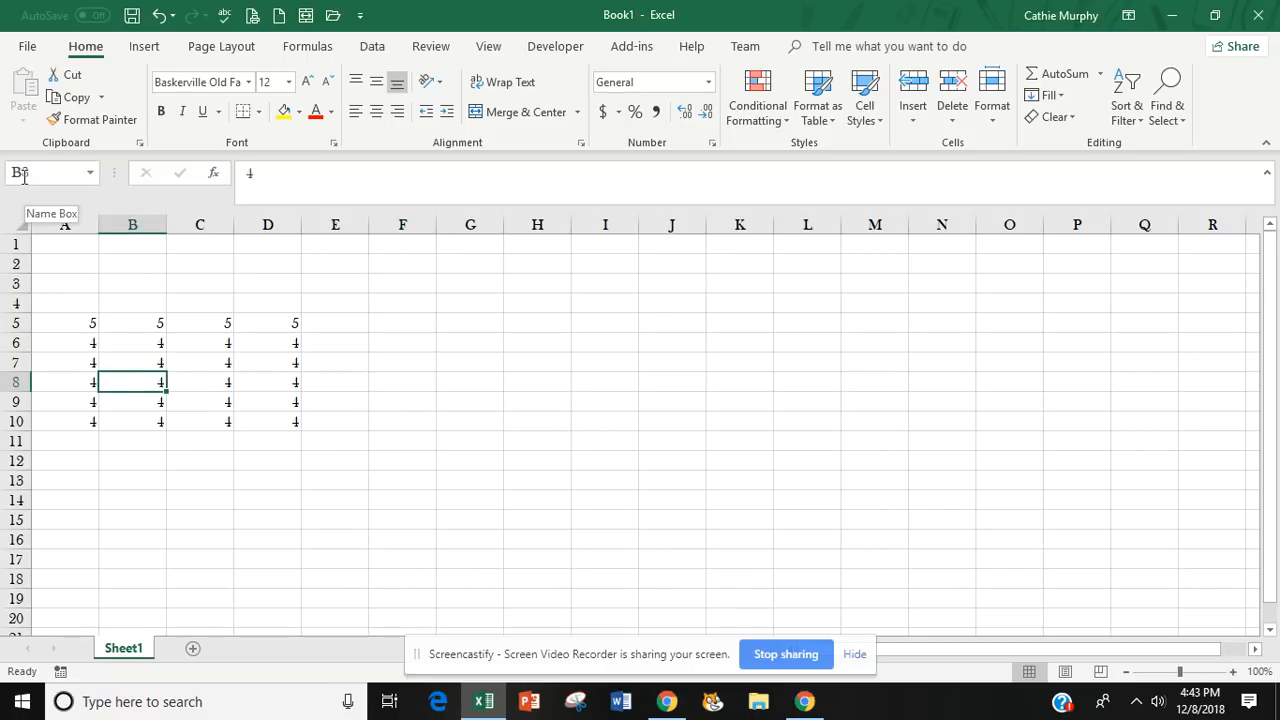
pyautogui.click(250, 343)
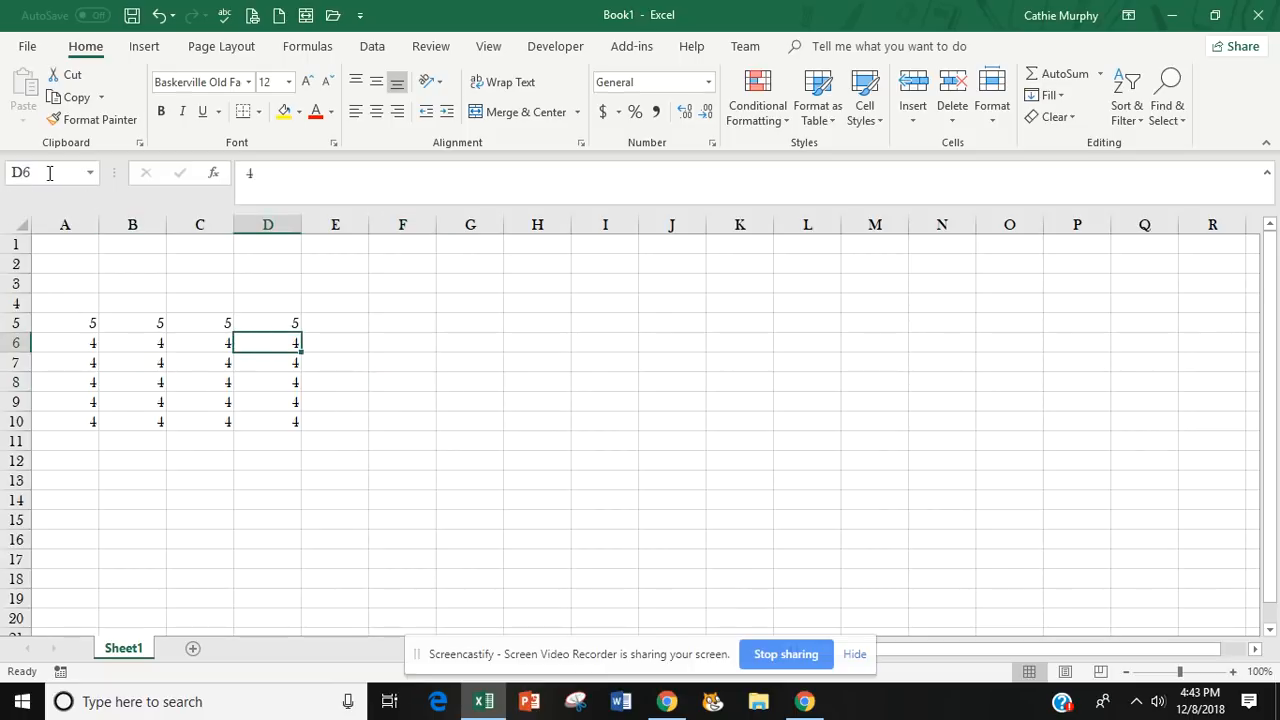
pyautogui.click(288, 380)
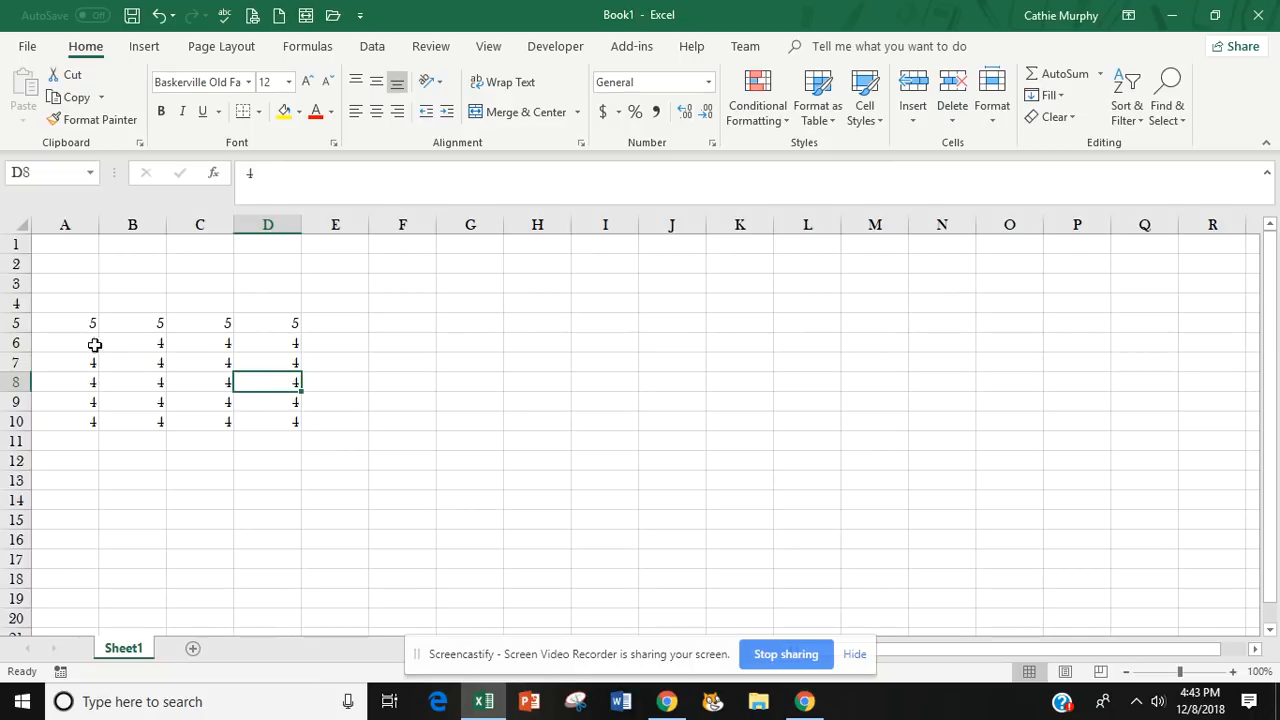
# Step: Select the range A5:D10 and examine the Name Box and its list of names
pyautogui.moveTo(88, 326); pyautogui.dragTo(266, 423)
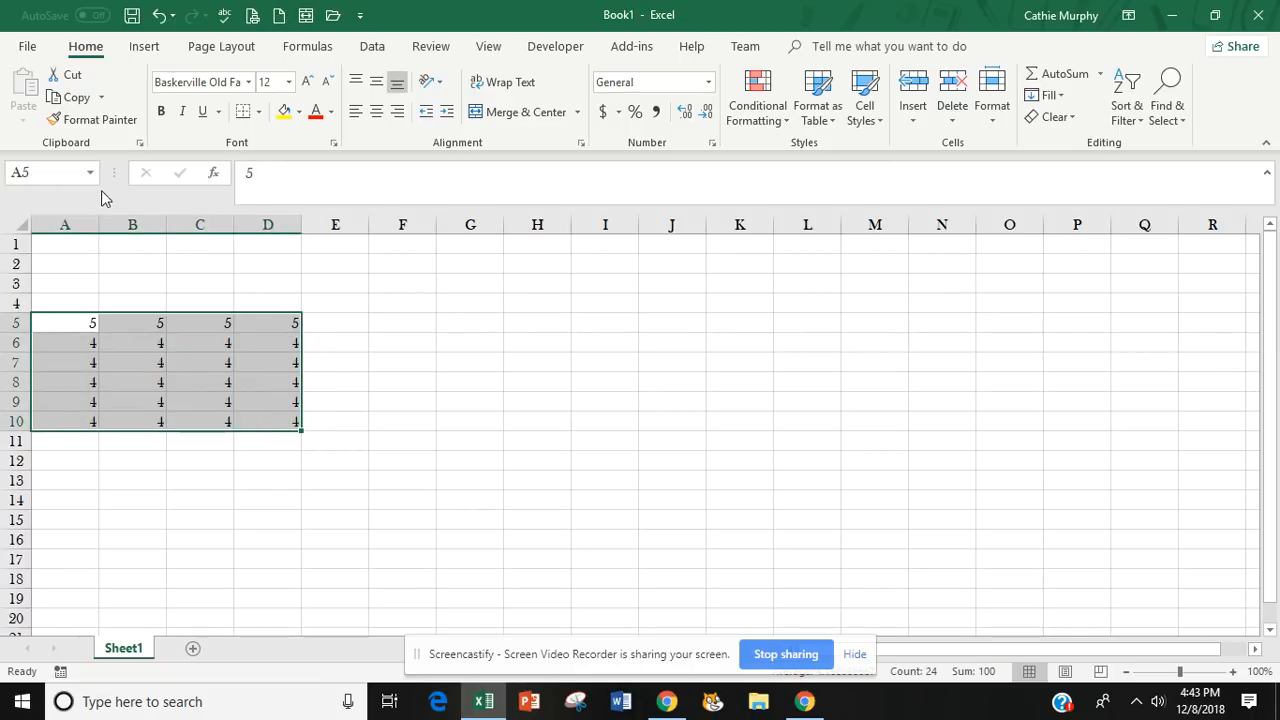
pyautogui.click(92, 322)
pyautogui.moveTo(92, 322); pyautogui.dragTo(266, 420)
pyautogui.moveTo(268, 418); pyautogui.dragTo(266, 417)
pyautogui.click(87, 175)
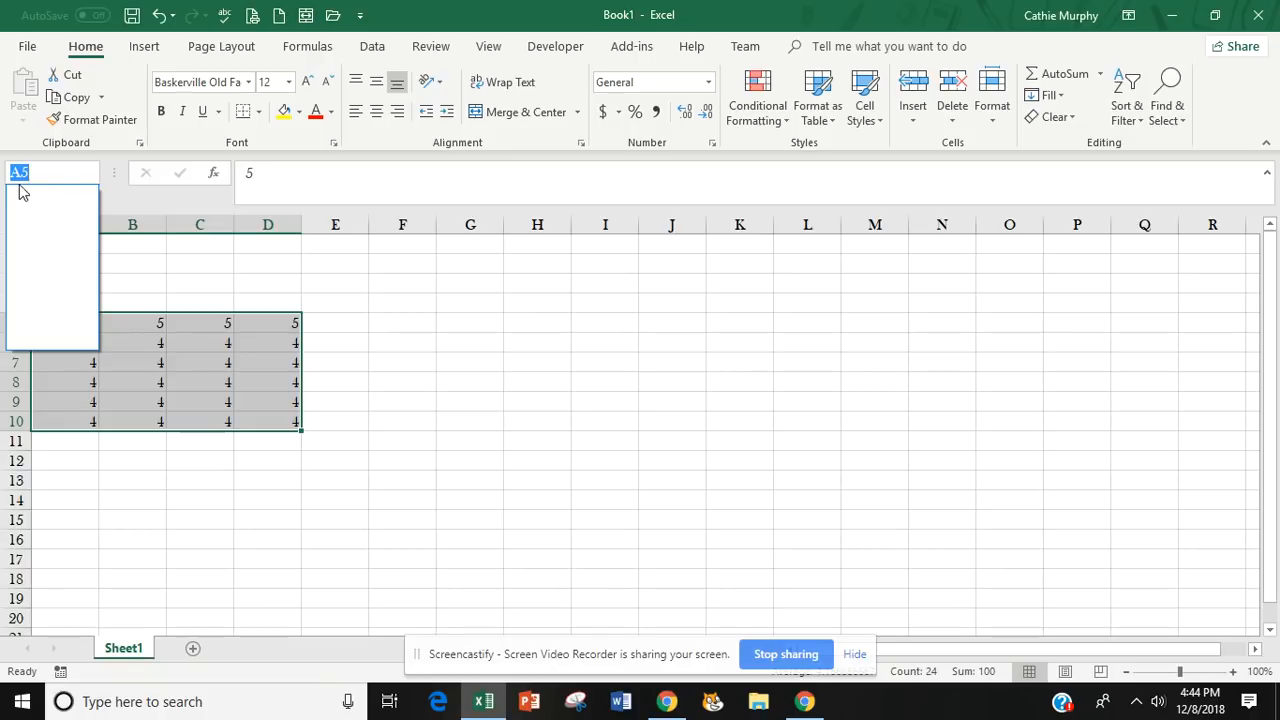
pyautogui.click(385, 366)
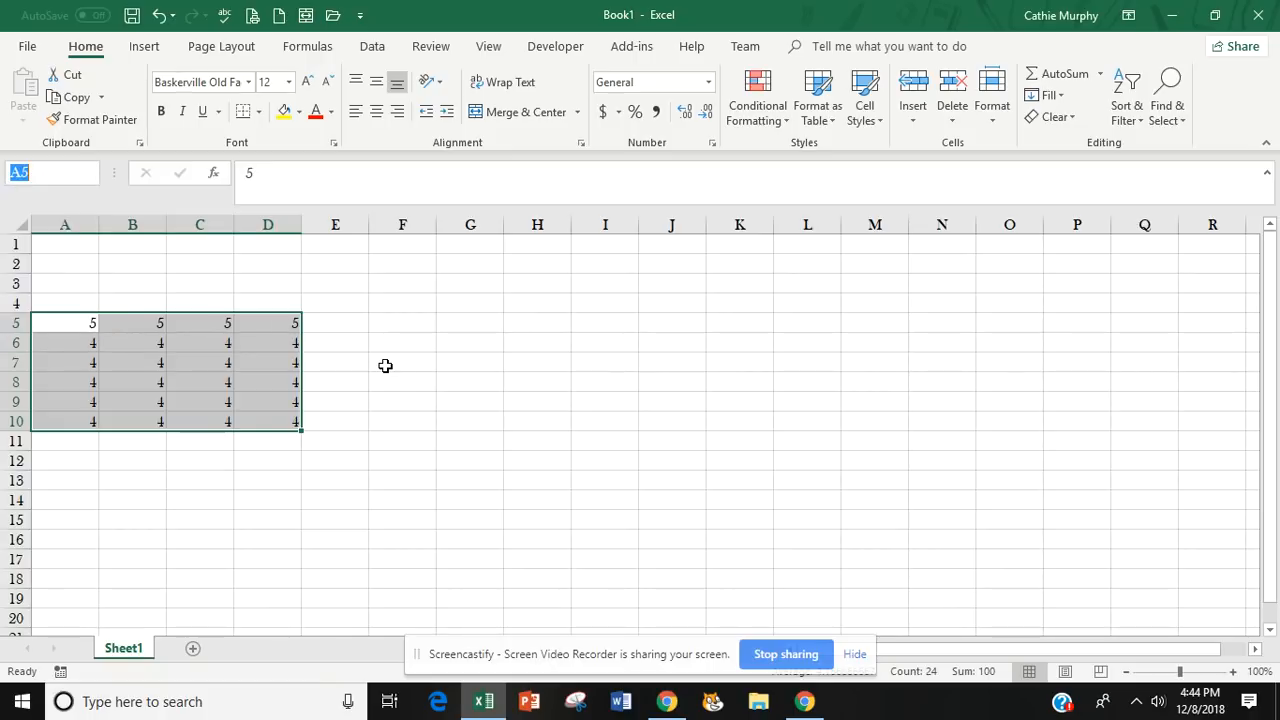
# Step: Select the empty cell D3 and start editing it in the formula bar
pyautogui.click(274, 282)
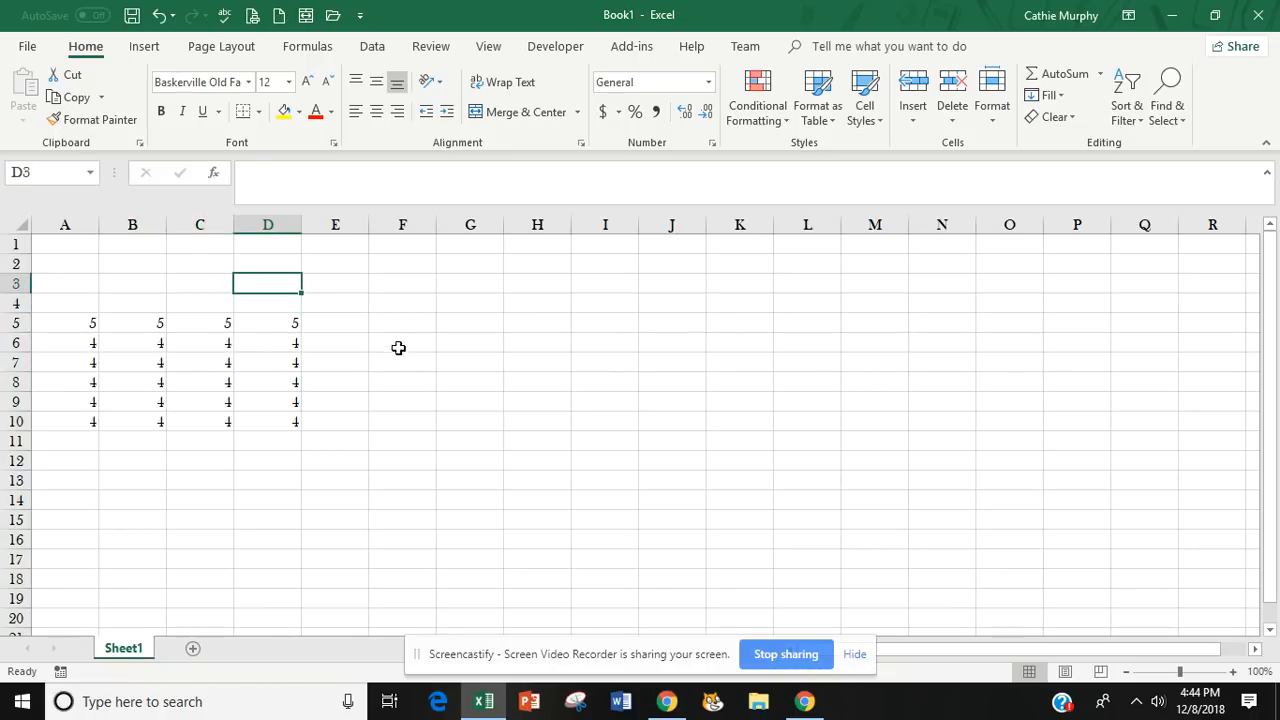
pyautogui.click(248, 170)
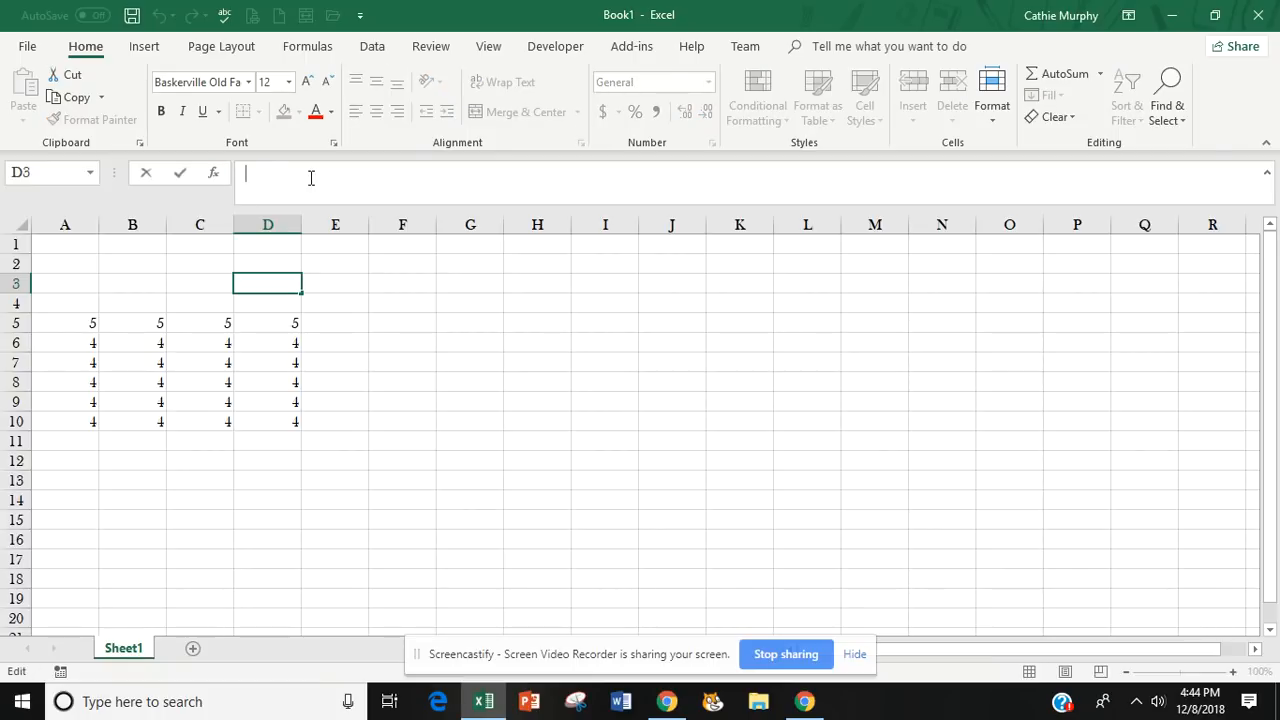
# Step: Enter the formula =A5+B5+C5+D5 in cell E5 to add the four numbers in row 5
pyautogui.click(342, 323)
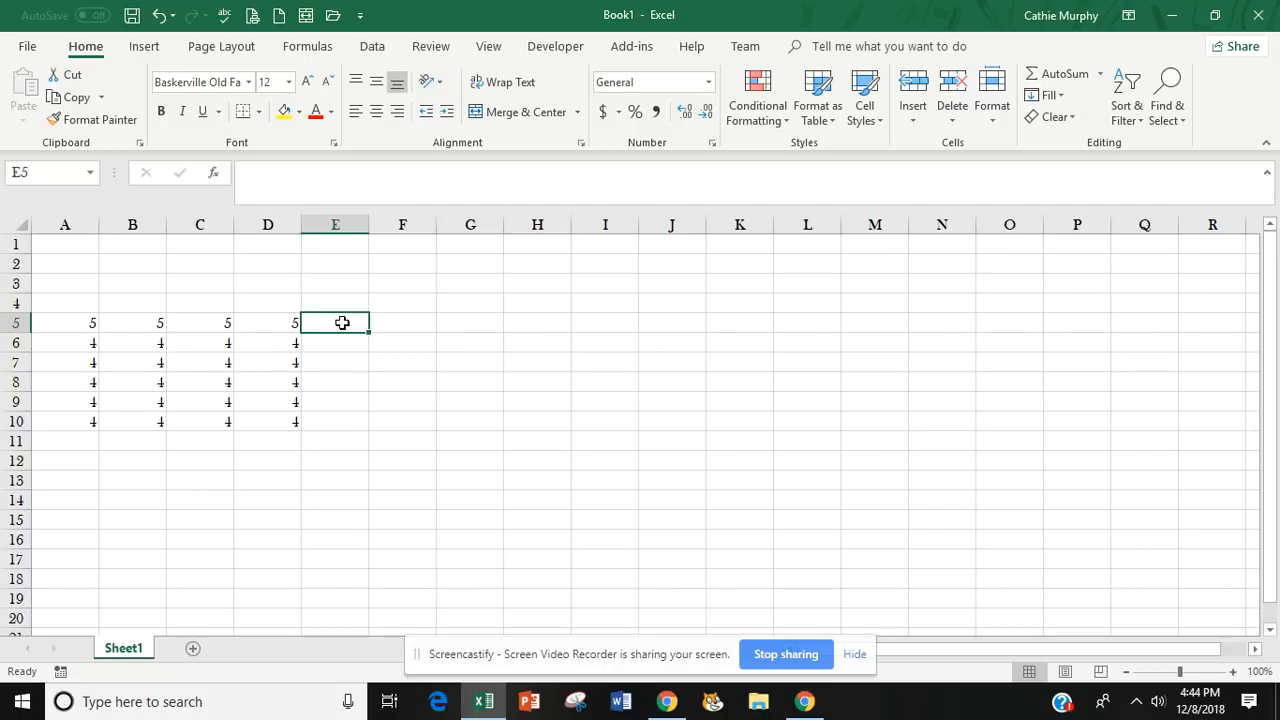
pyautogui.write('=')
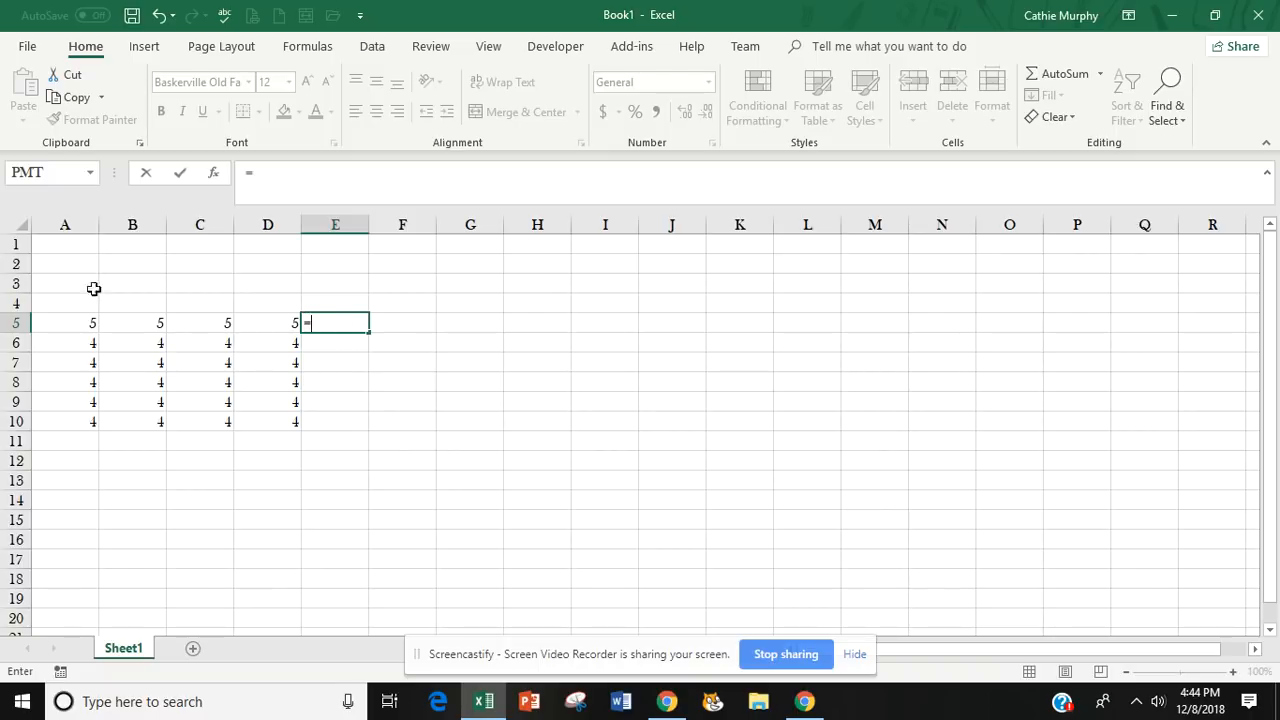
pyautogui.click(85, 321)
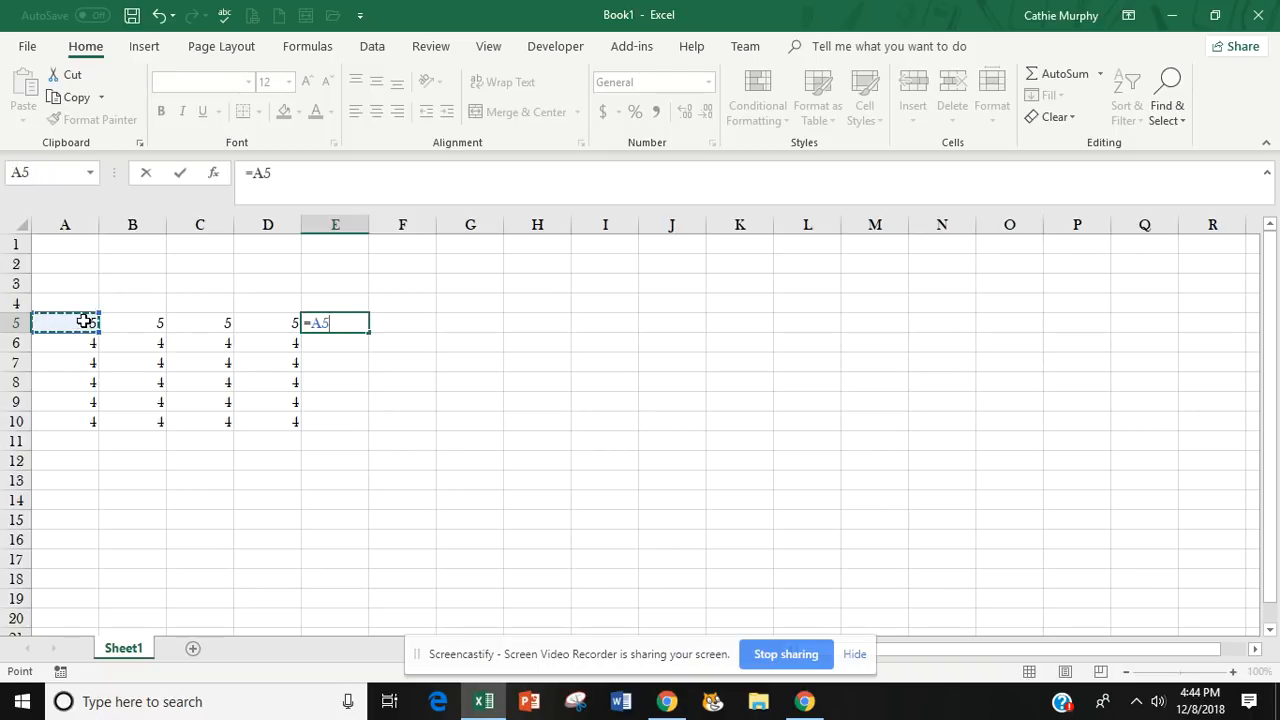
pyautogui.write('+')
pyautogui.click(143, 321)
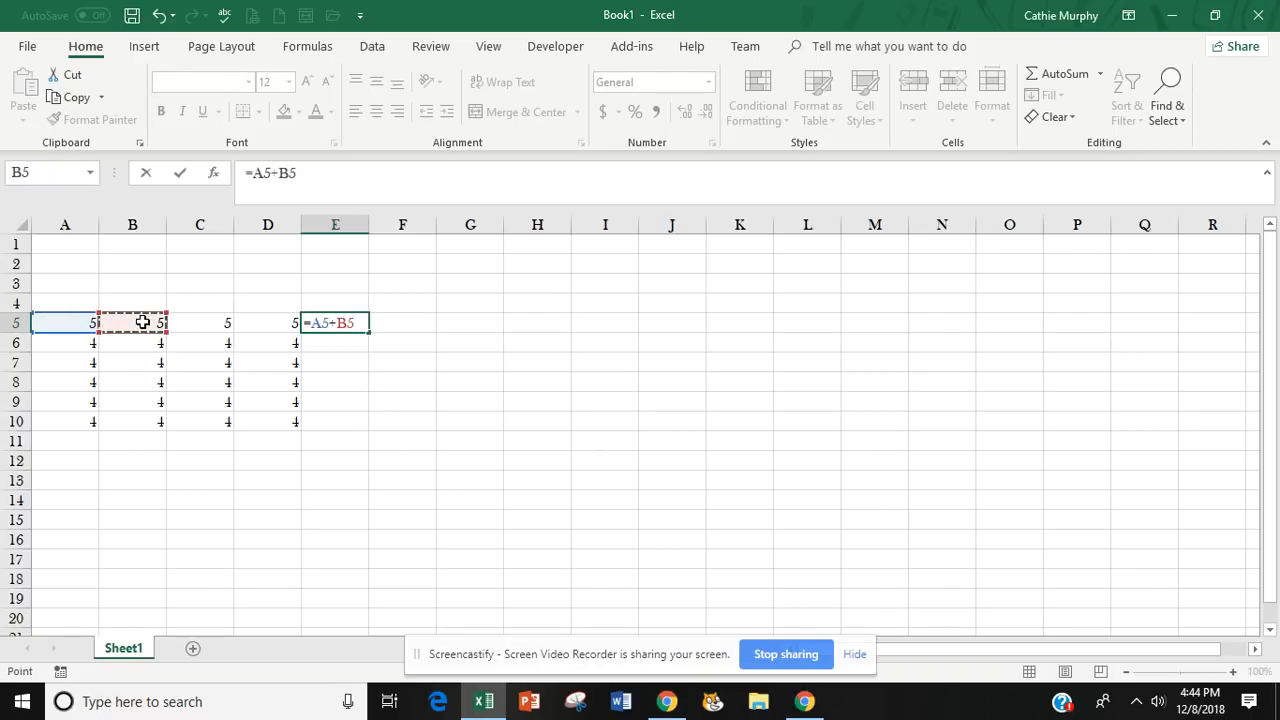
pyautogui.write('+')
pyautogui.click(216, 325)
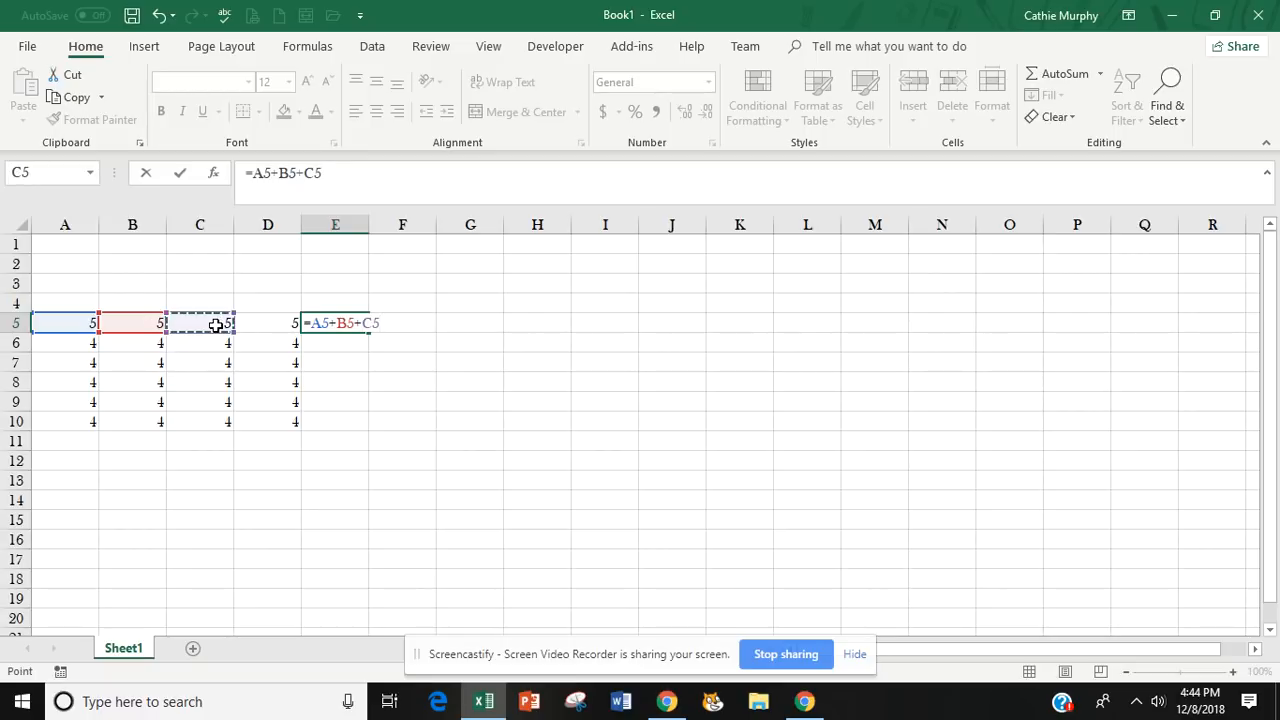
pyautogui.write('+')
pyautogui.click(273, 323)
pyautogui.write('+')
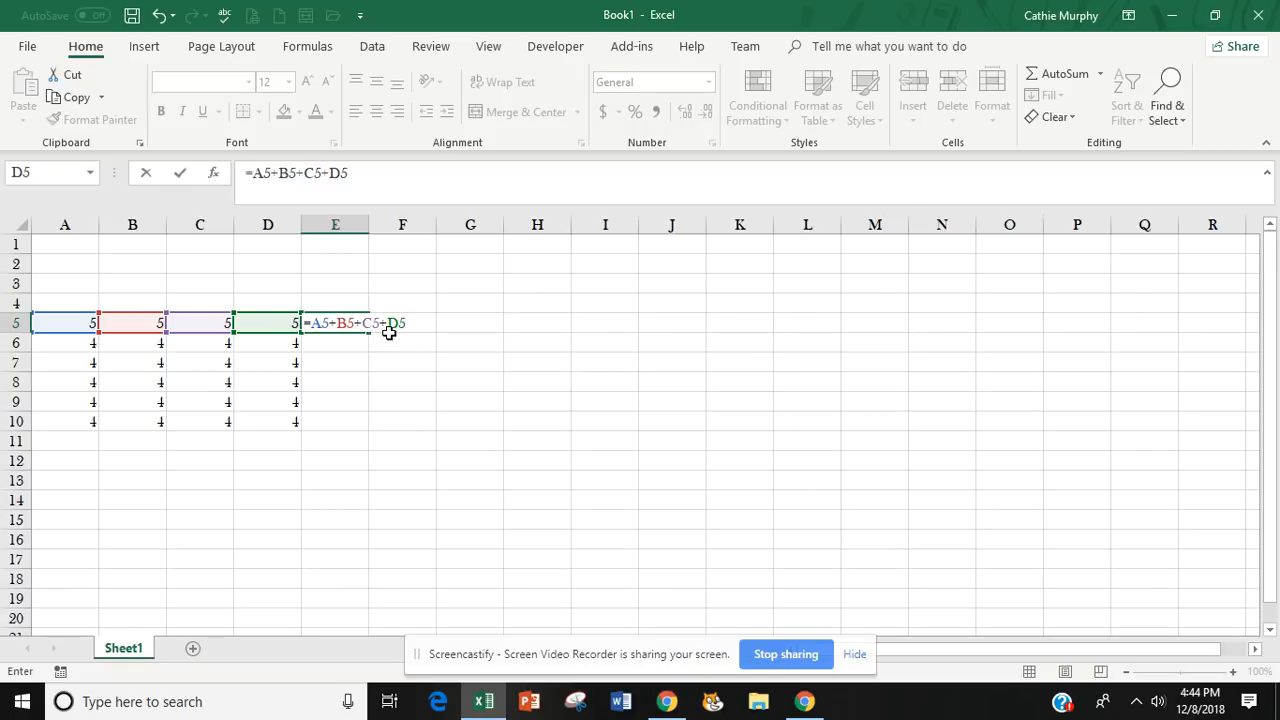
pyautogui.press('Return')
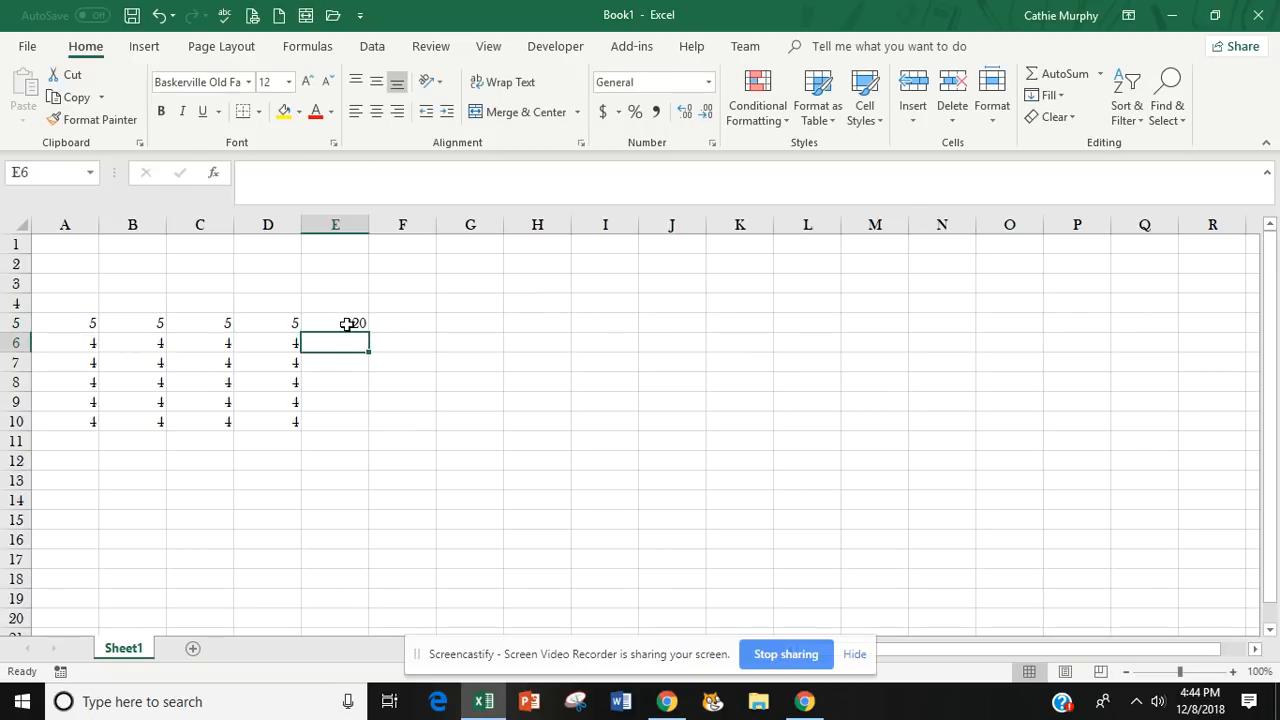
# Step: Examine the addition formula of cell E5 in the formula bar, comparing it with the empty cells around it
pyautogui.click(346, 324)
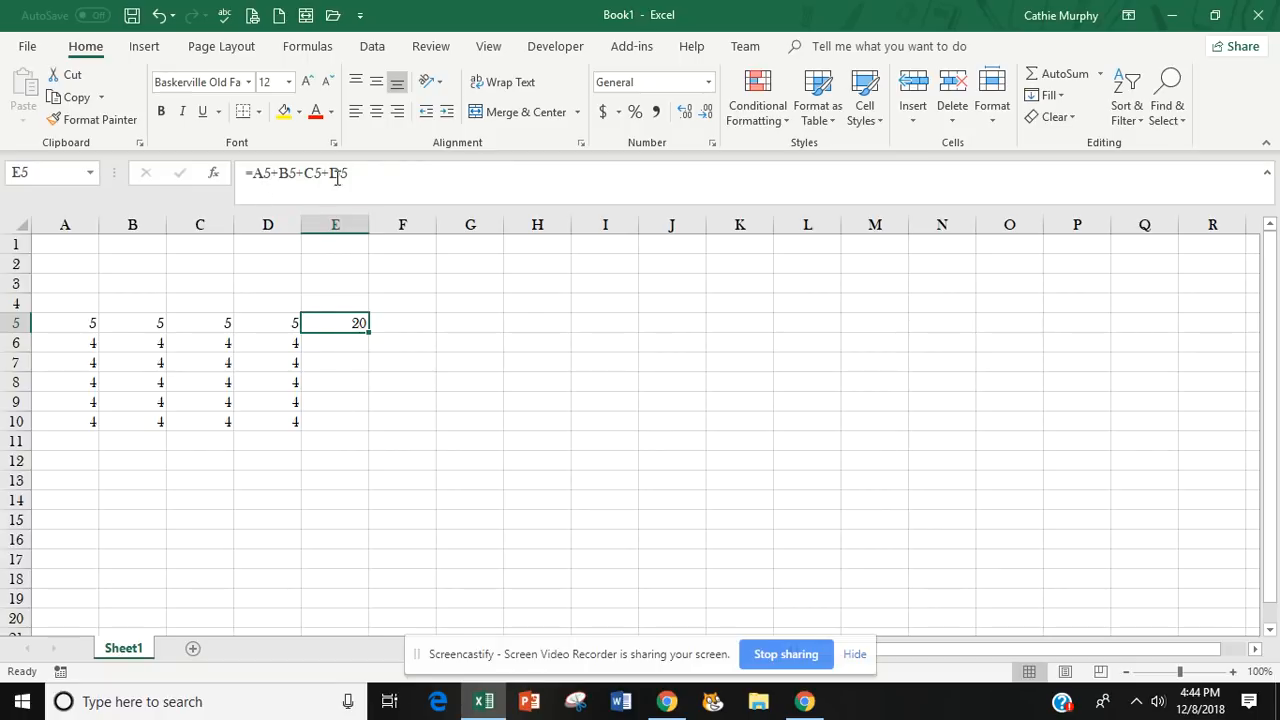
pyautogui.moveTo(366, 172); pyautogui.dragTo(228, 177)
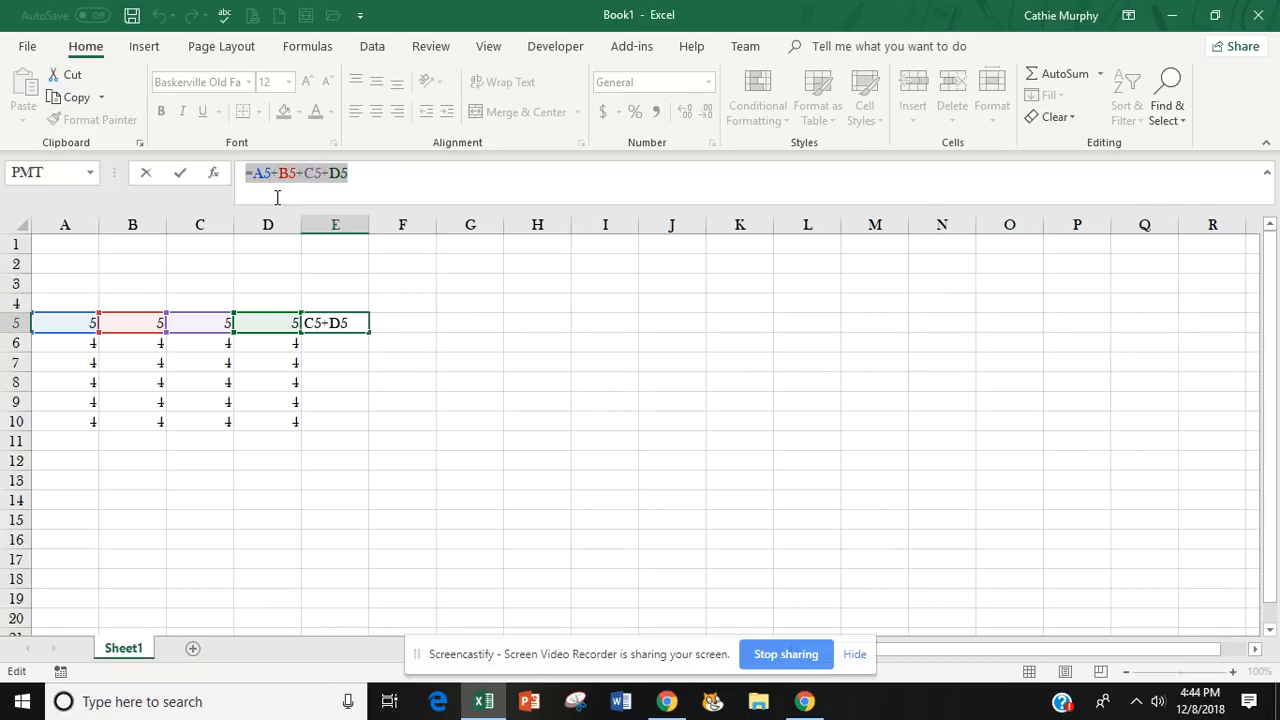
pyautogui.click(360, 173)
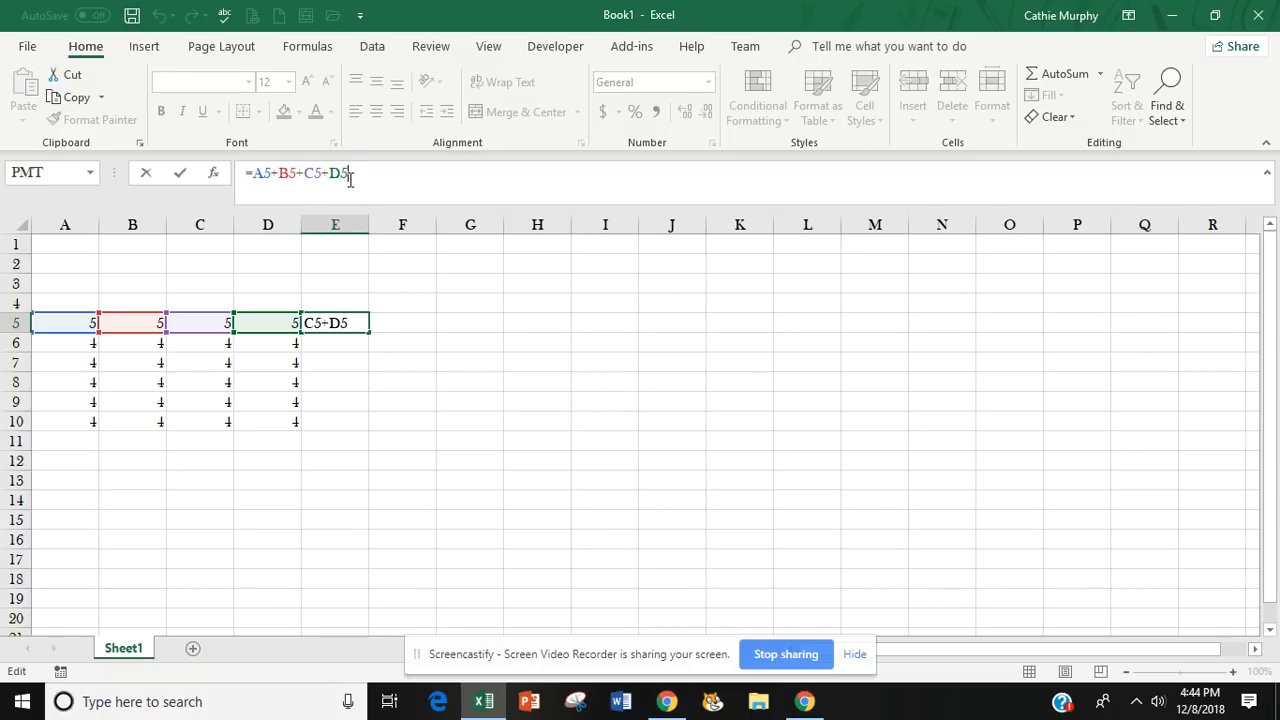
pyautogui.click(410, 282)
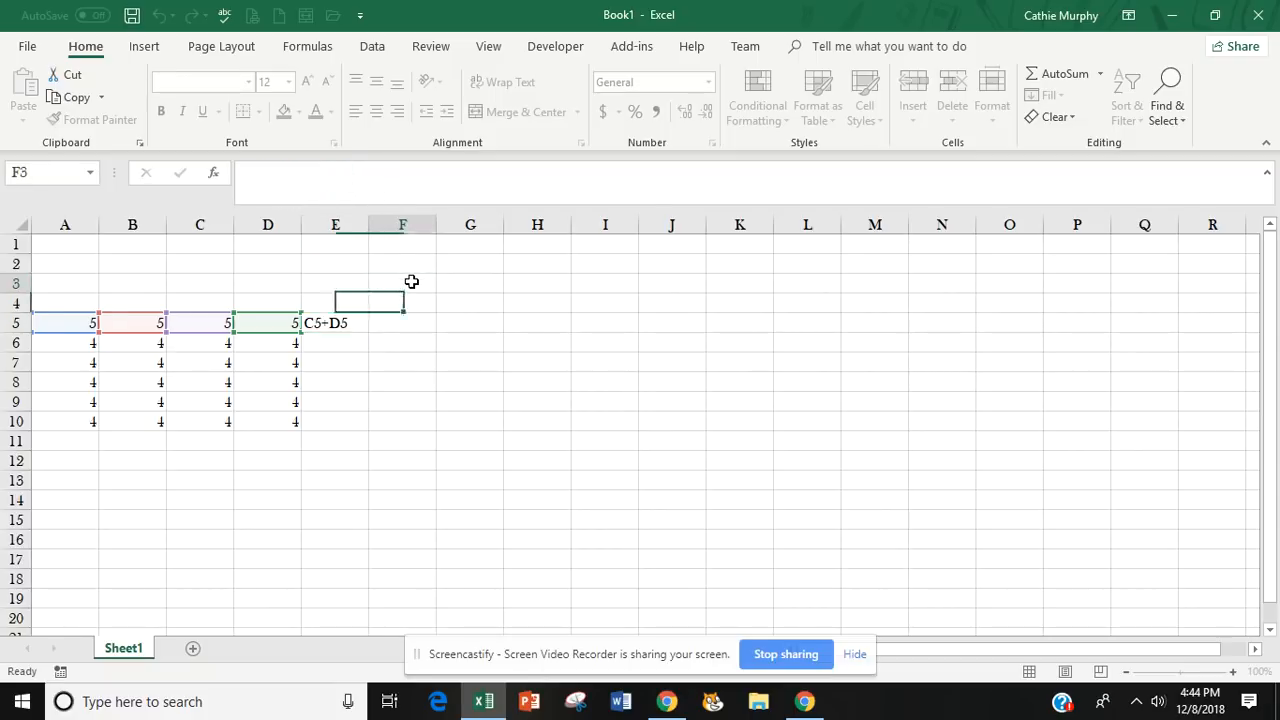
pyautogui.click(345, 320)
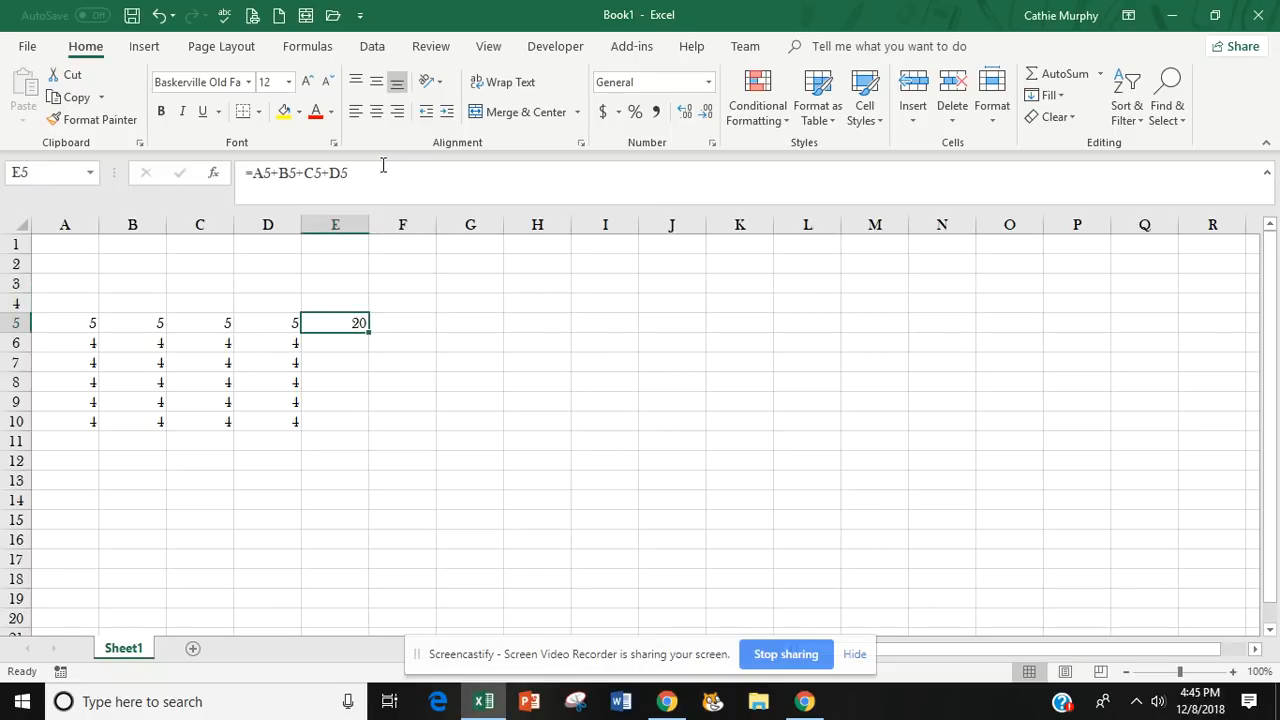
pyautogui.click(403, 371)
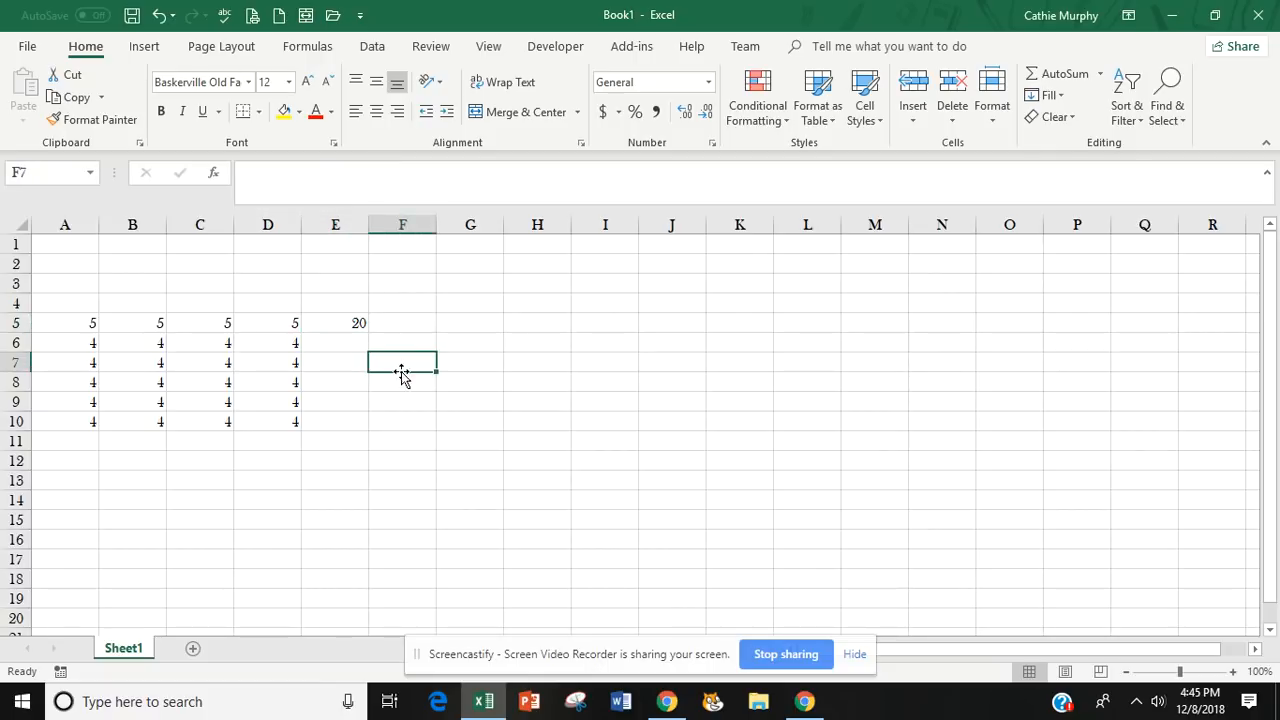
pyautogui.click(340, 345)
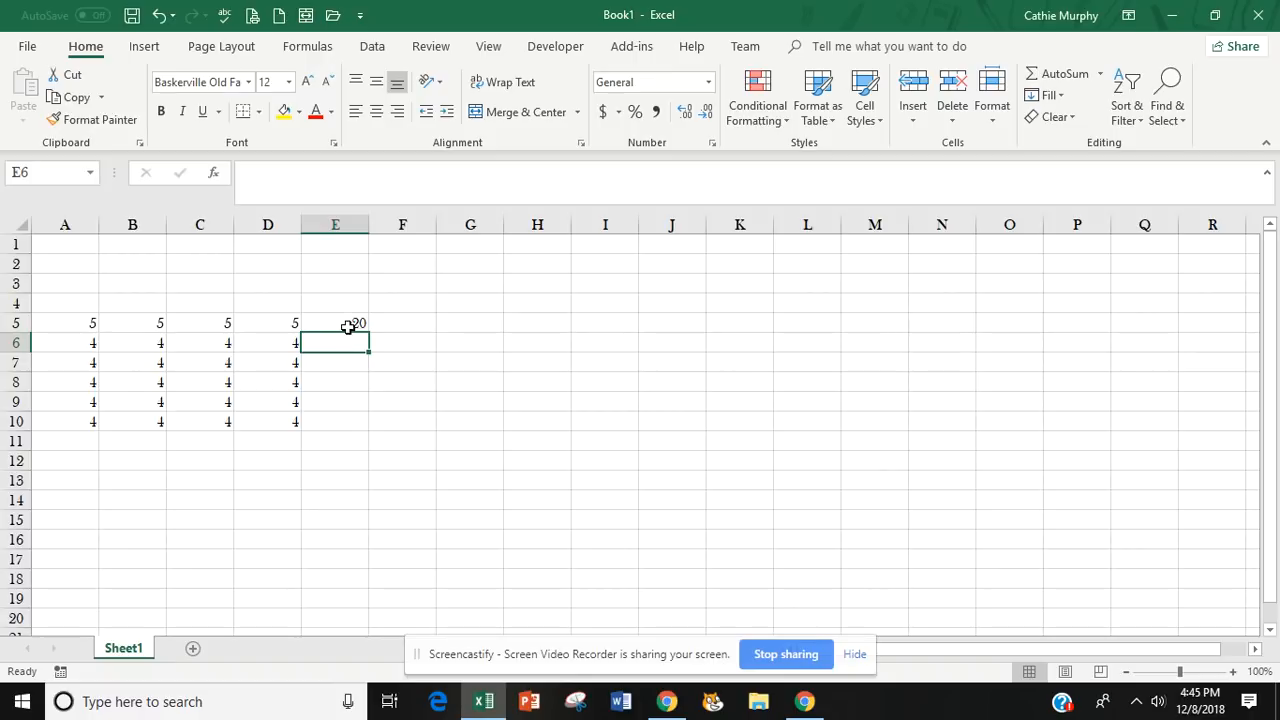
pyautogui.click(351, 324)
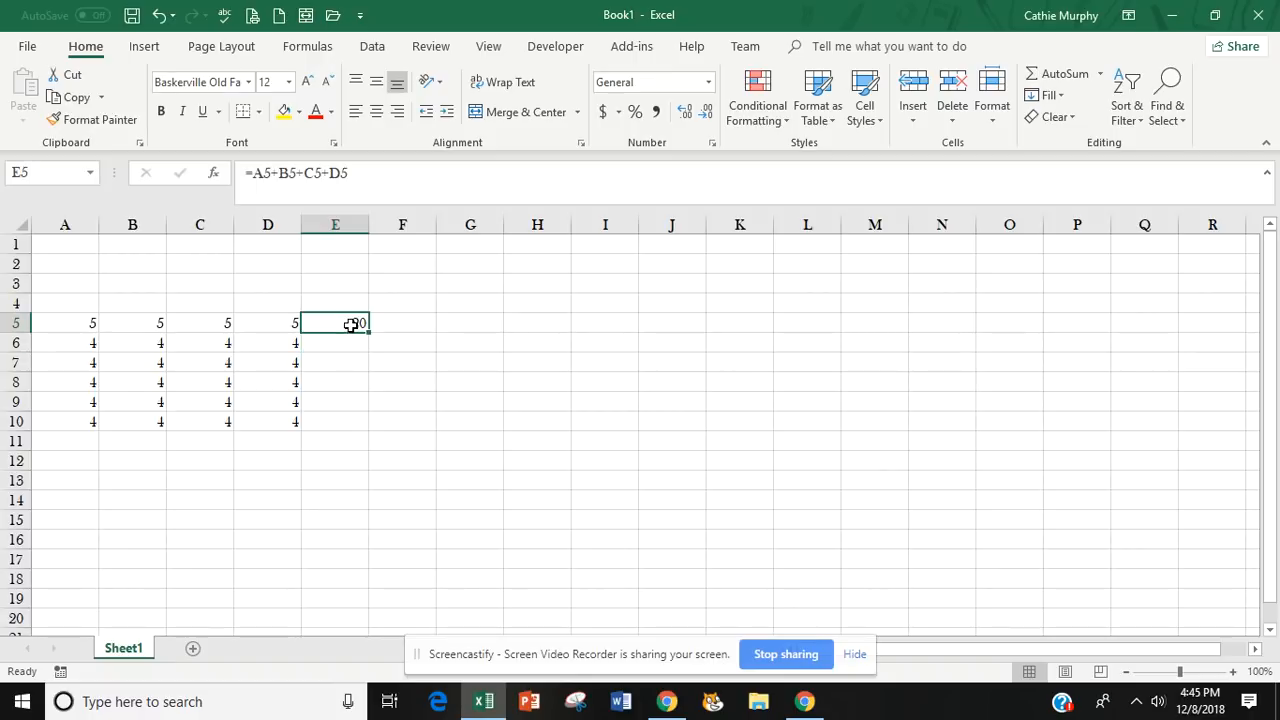
# Step: Total the row 6 numbers in cell E6 with the AutoSum Sum function over the range A6:D6 and check its formula
pyautogui.click(353, 345)
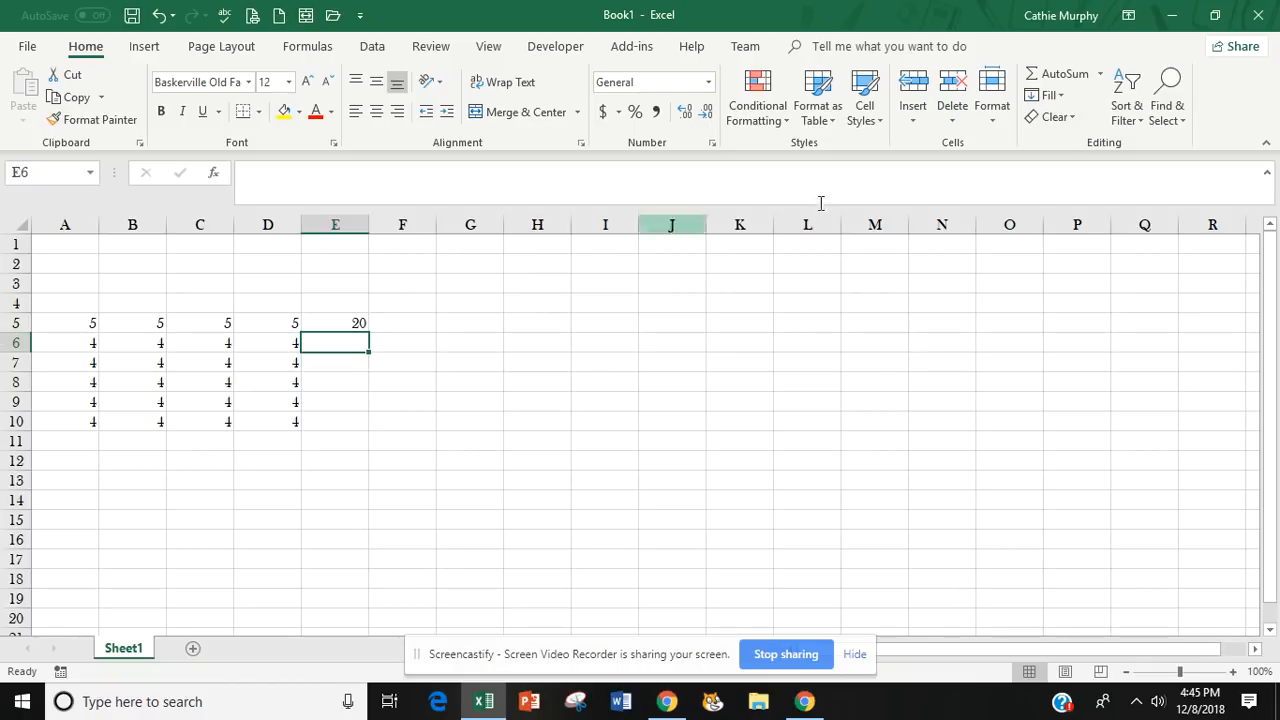
pyautogui.click(1101, 76)
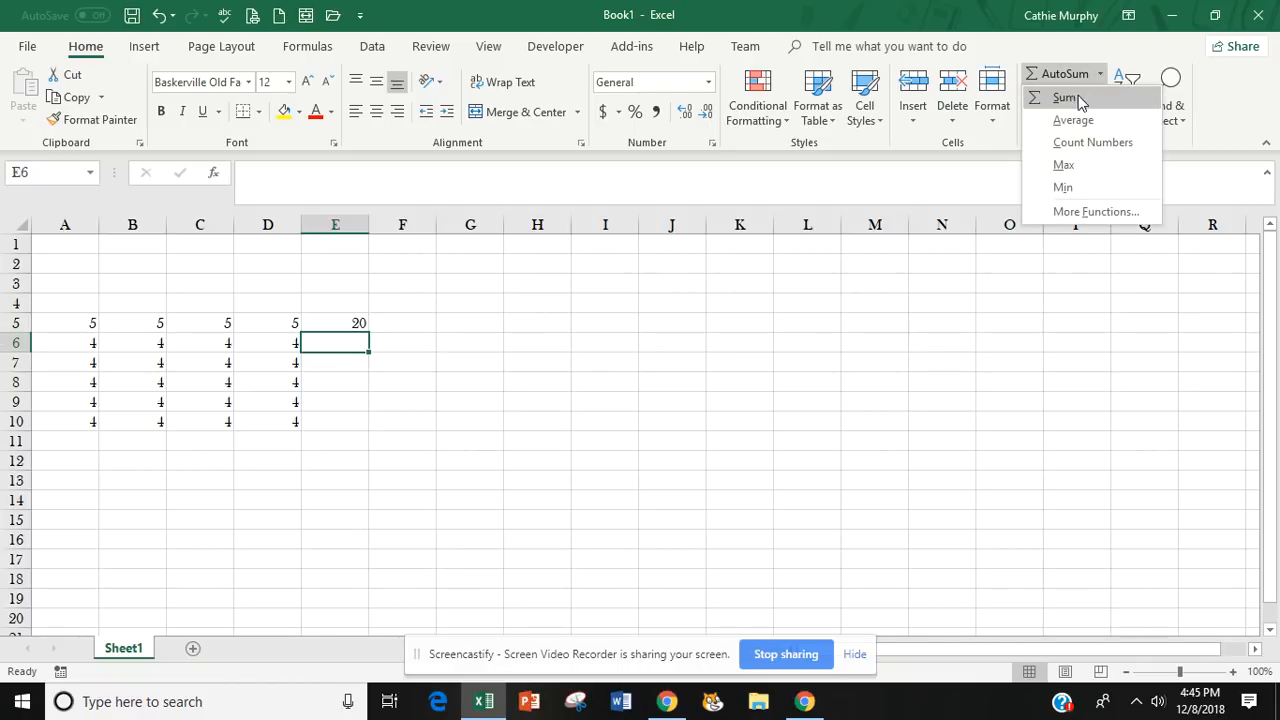
pyautogui.click(1067, 98)
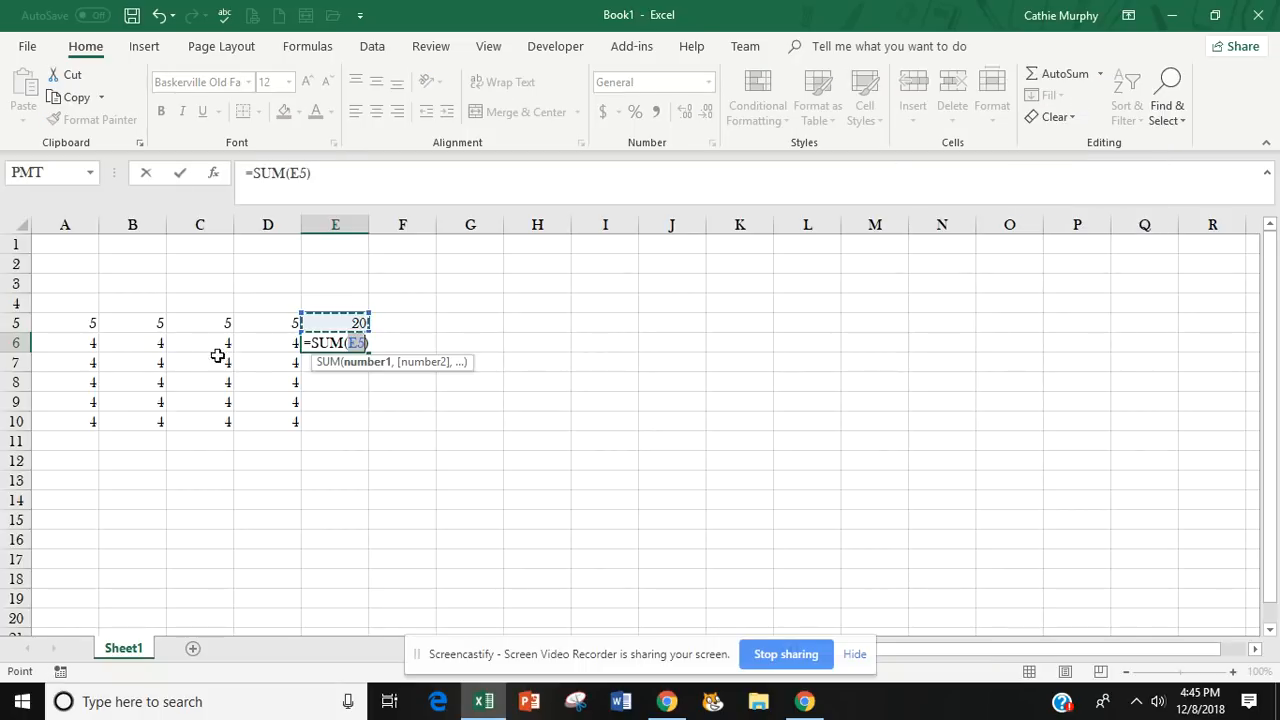
pyautogui.moveTo(77, 346); pyautogui.dragTo(257, 337)
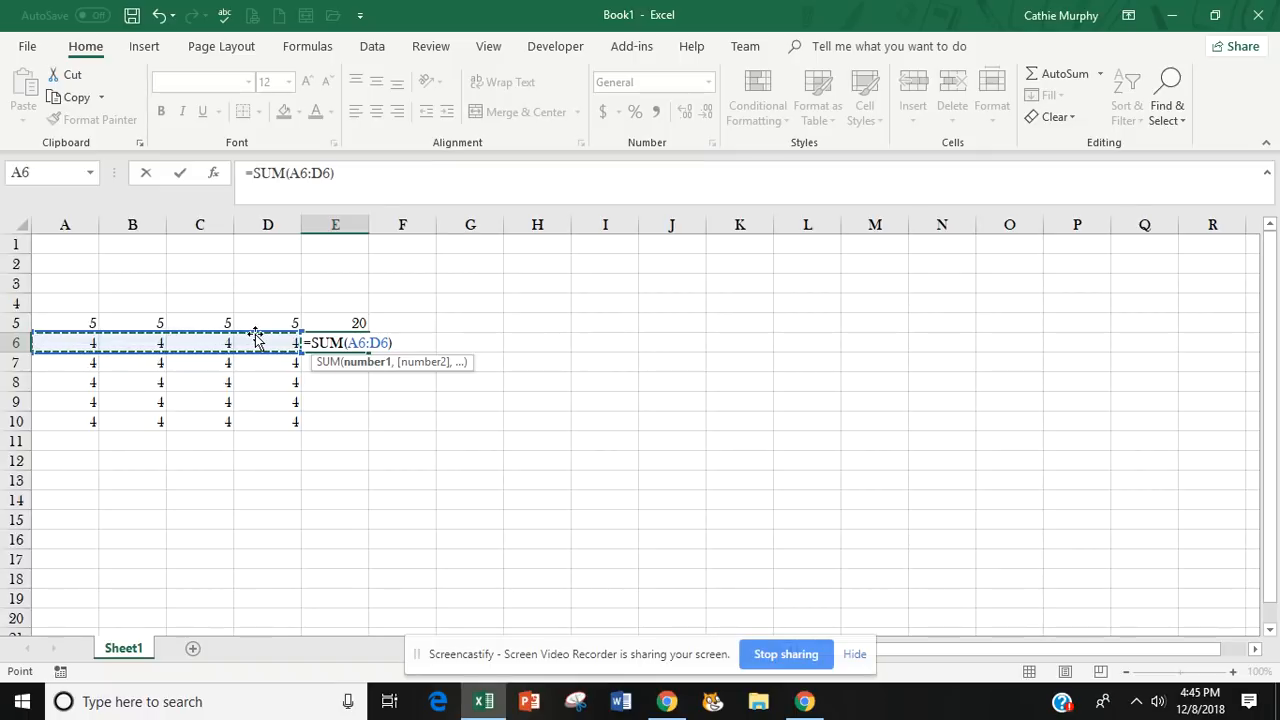
pyautogui.press('Return')
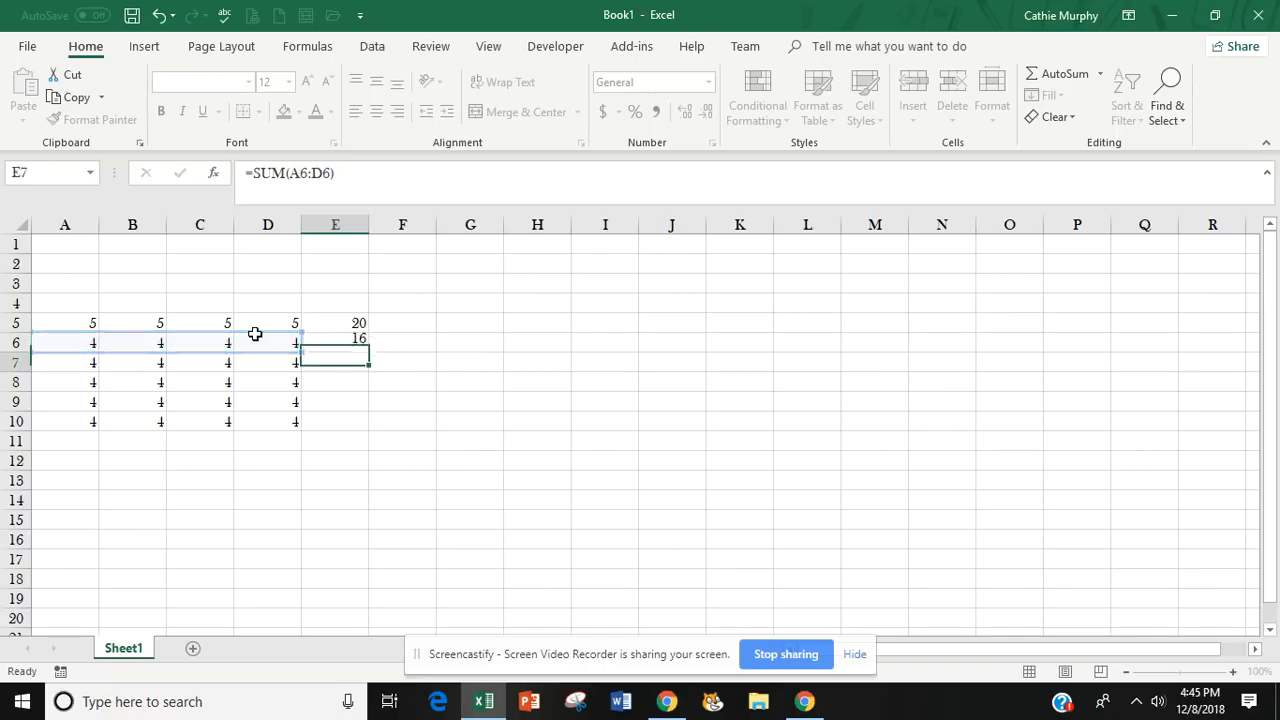
pyautogui.click(355, 343)
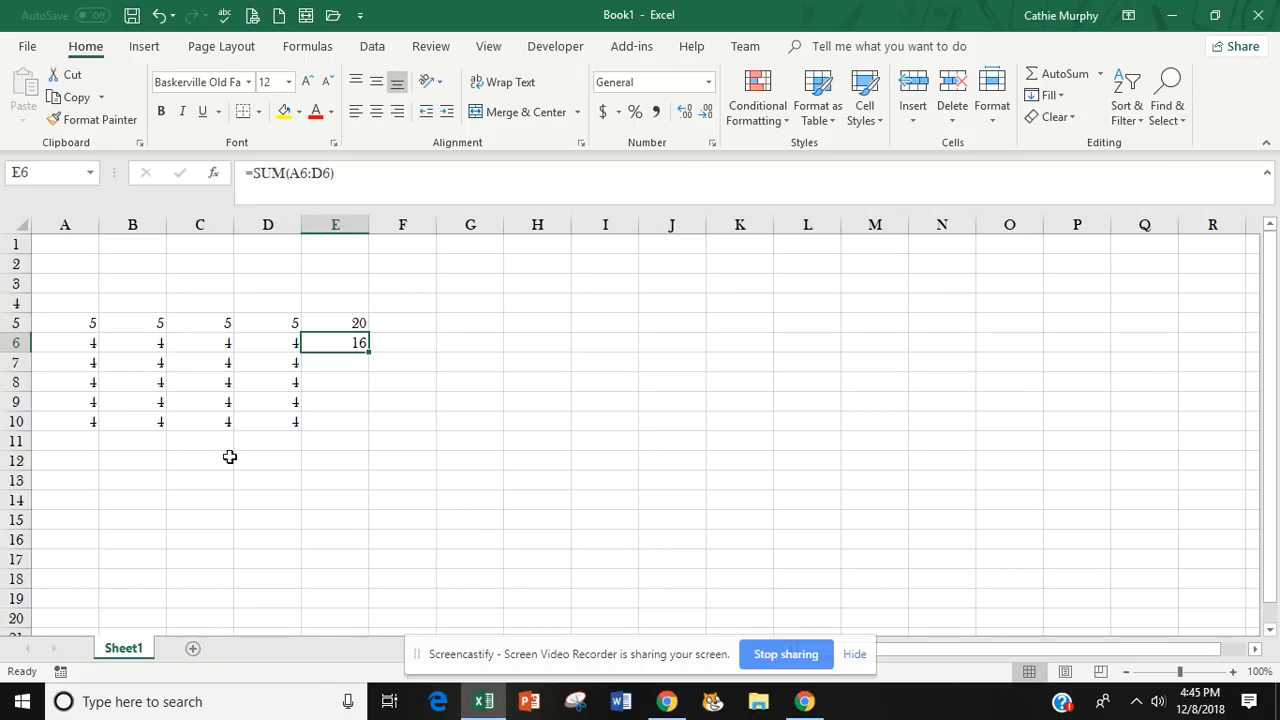
# Step: Total the range A5:A10 in cell A11 with AutoSum and review the formula in the formula bar
pyautogui.click(78, 444)
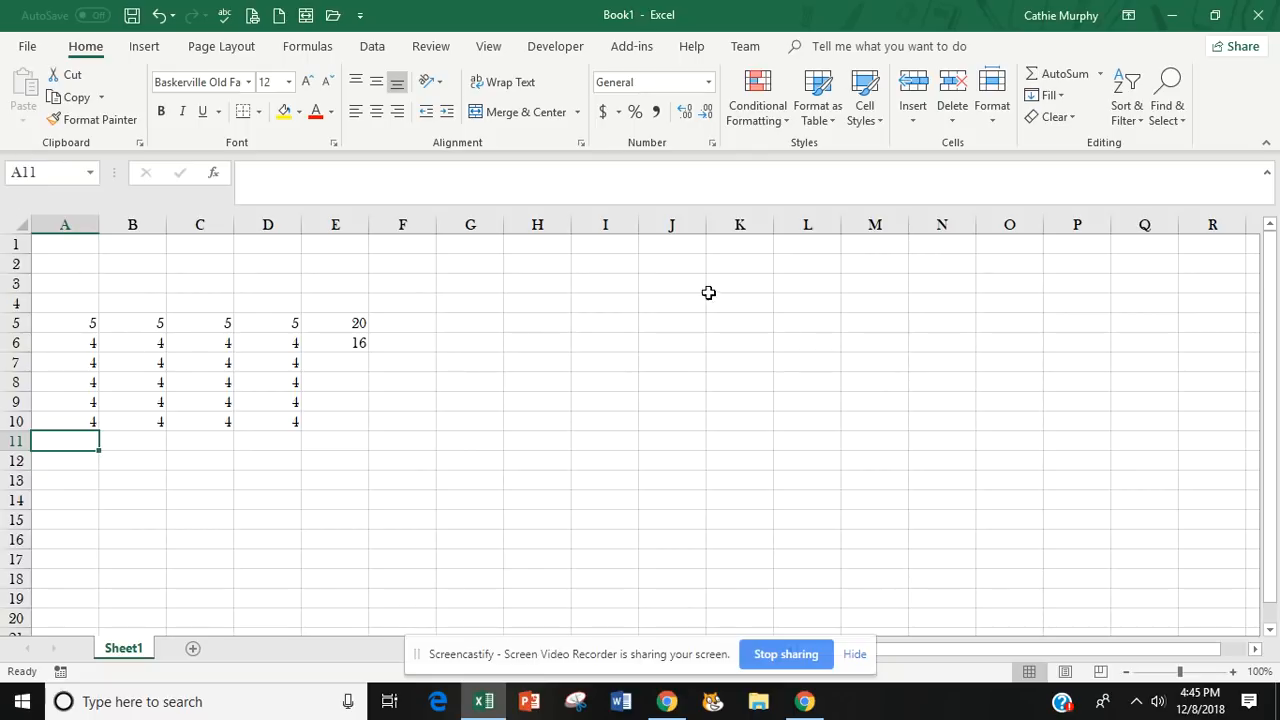
pyautogui.click(1063, 75)
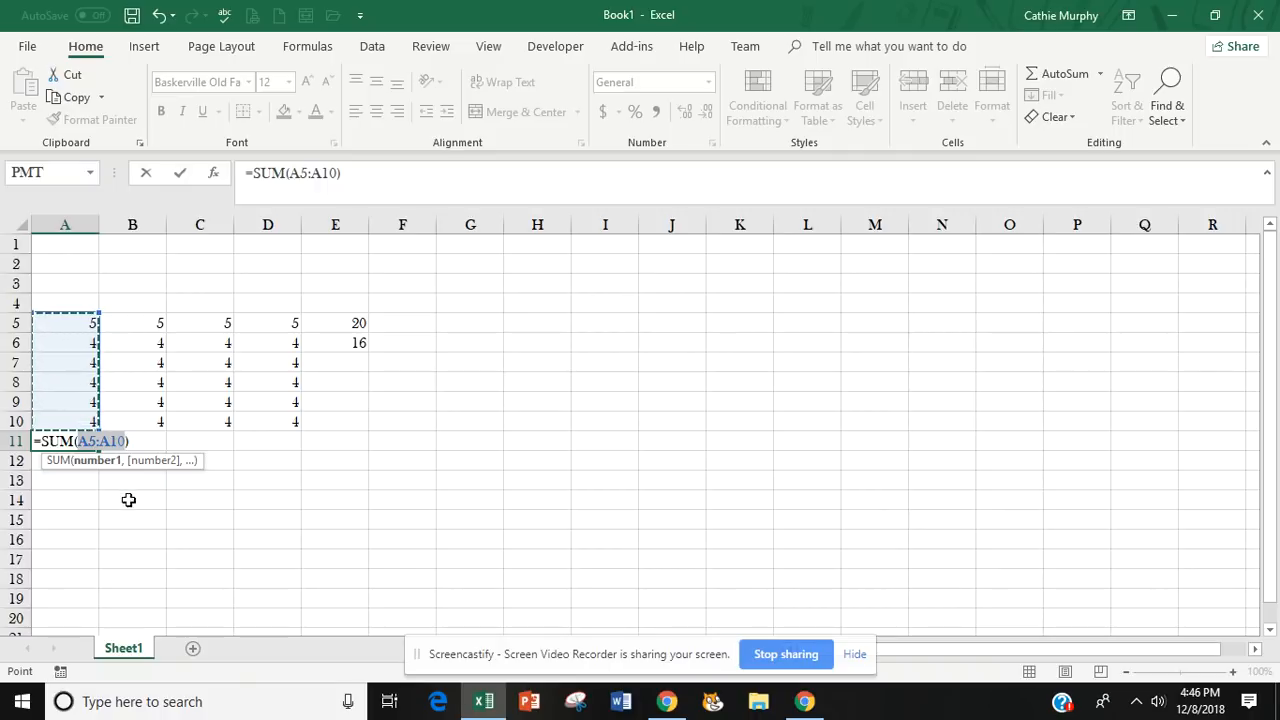
pyautogui.press('Return')
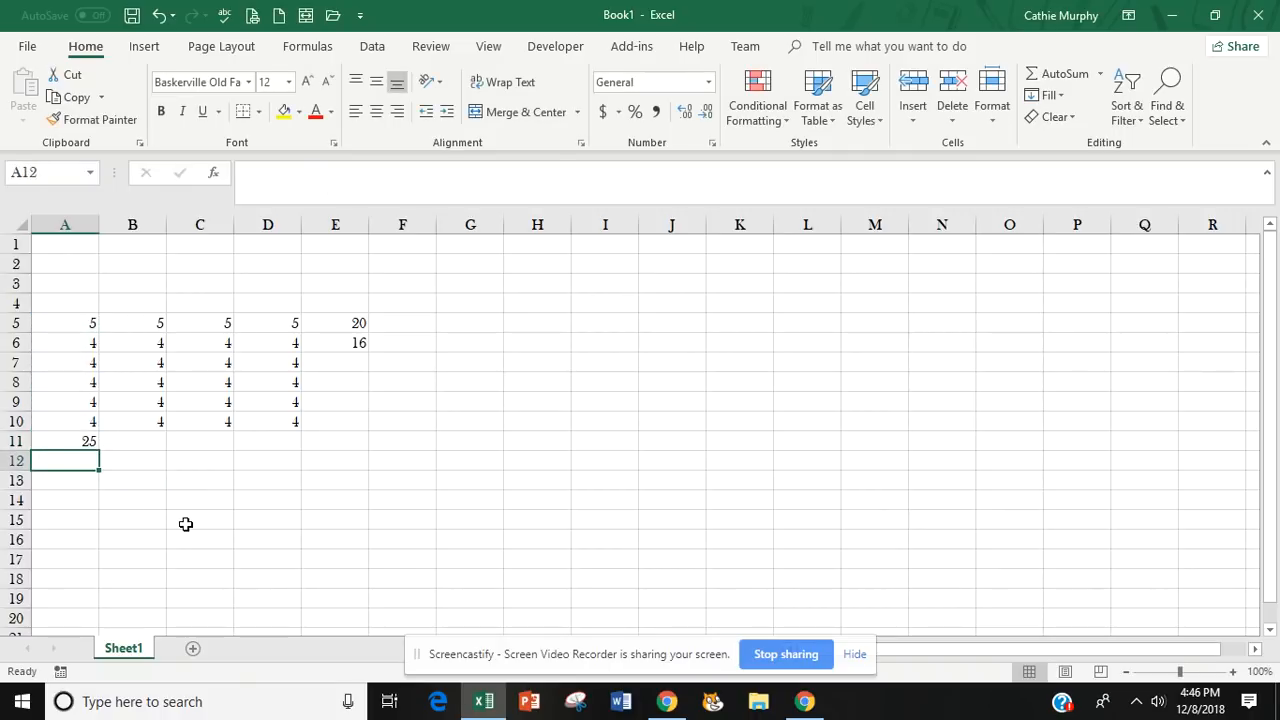
pyautogui.click(83, 442)
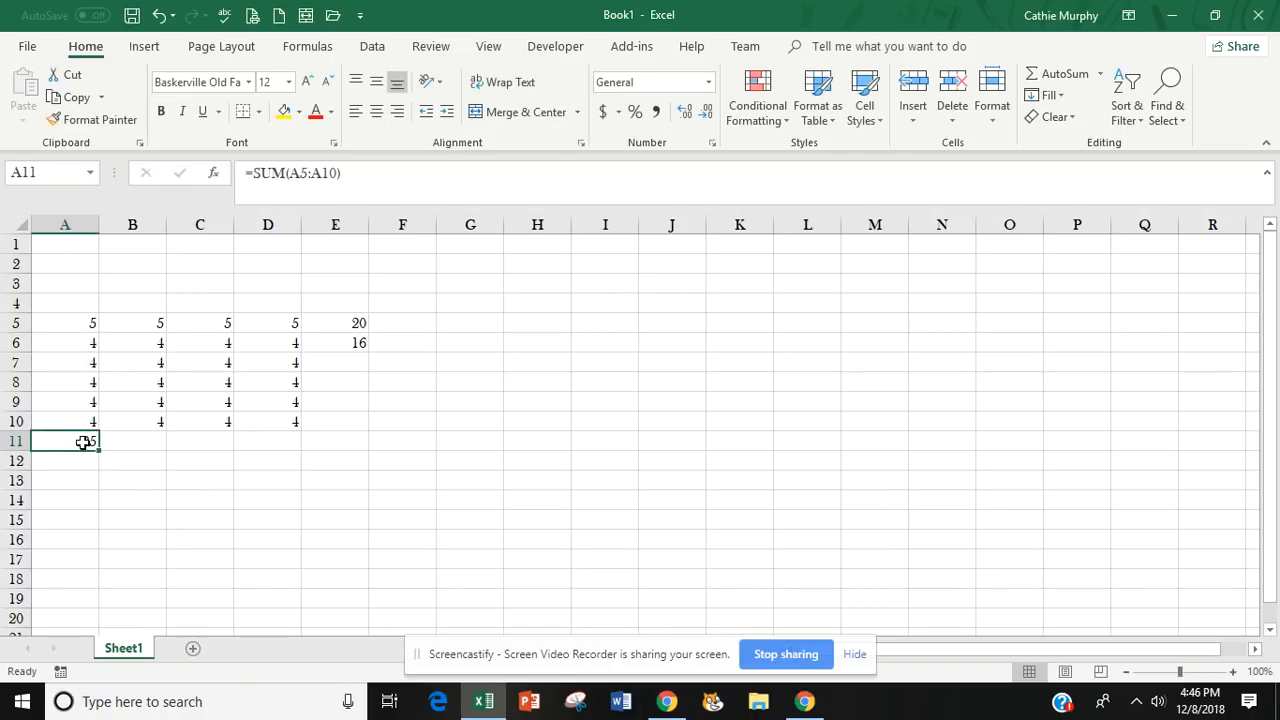
pyautogui.moveTo(350, 172); pyautogui.dragTo(247, 172)
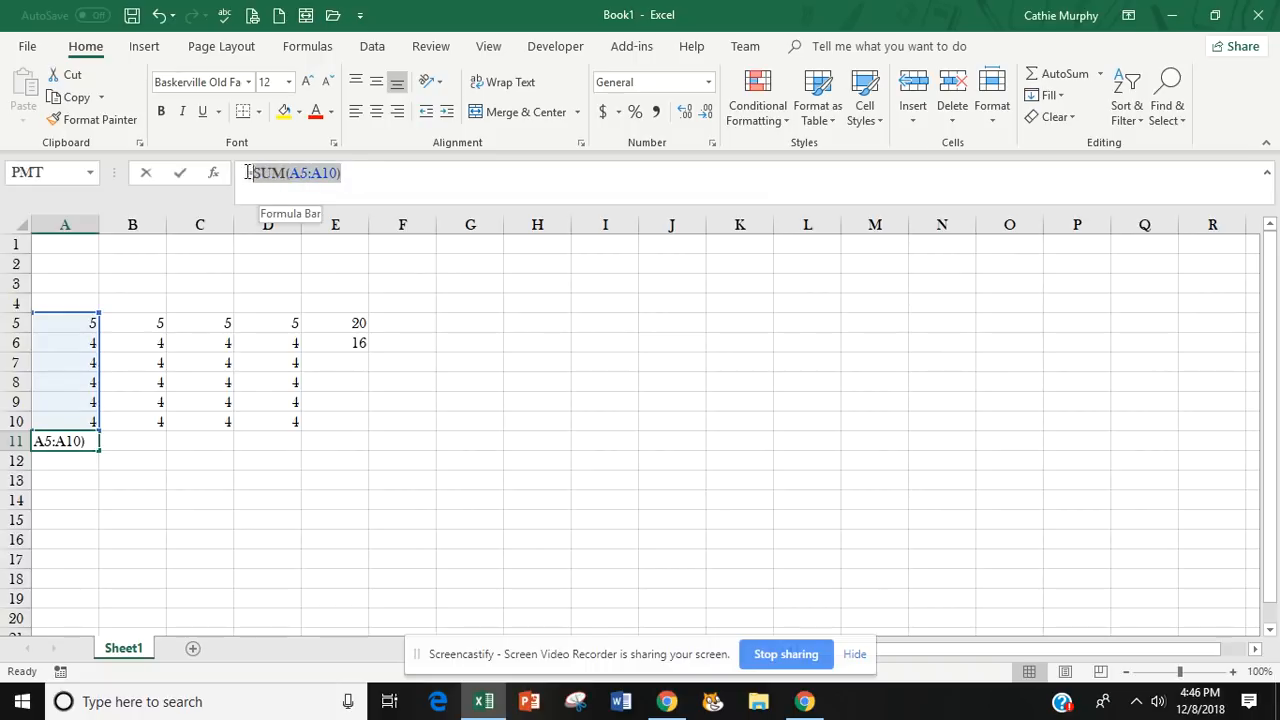
pyautogui.click(238, 462)
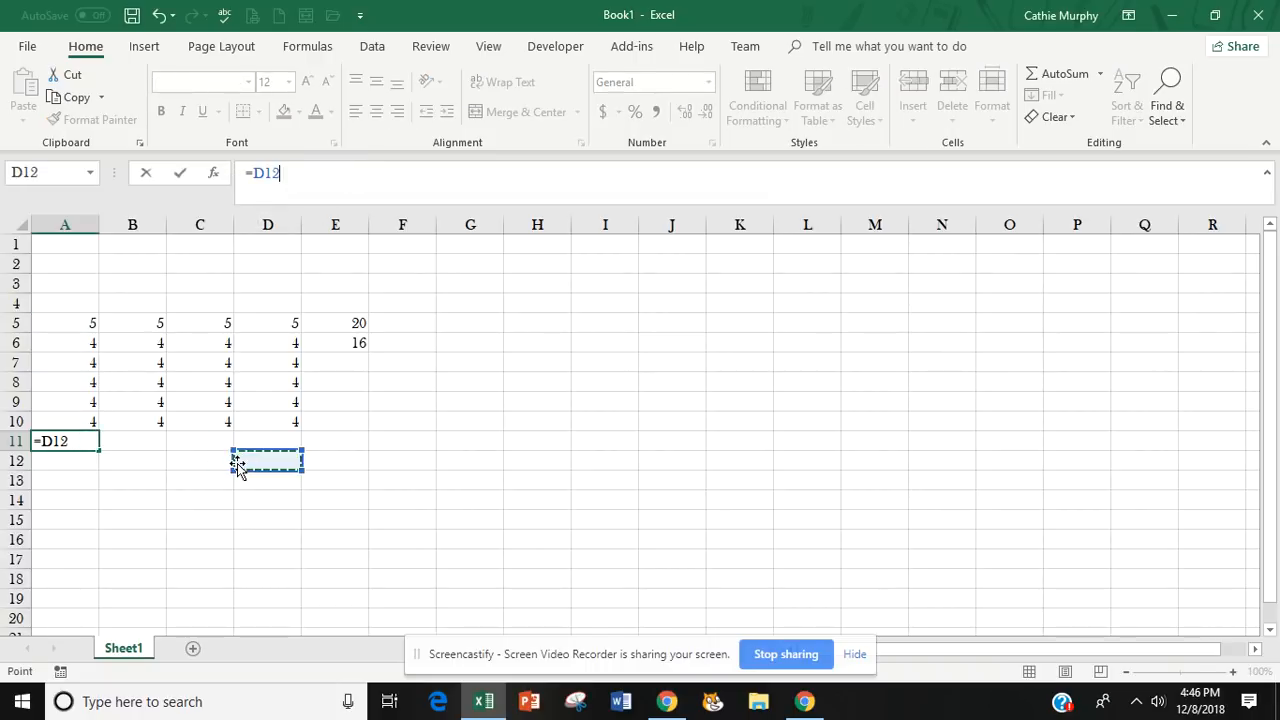
pyautogui.click(79, 302)
pyautogui.write('44')
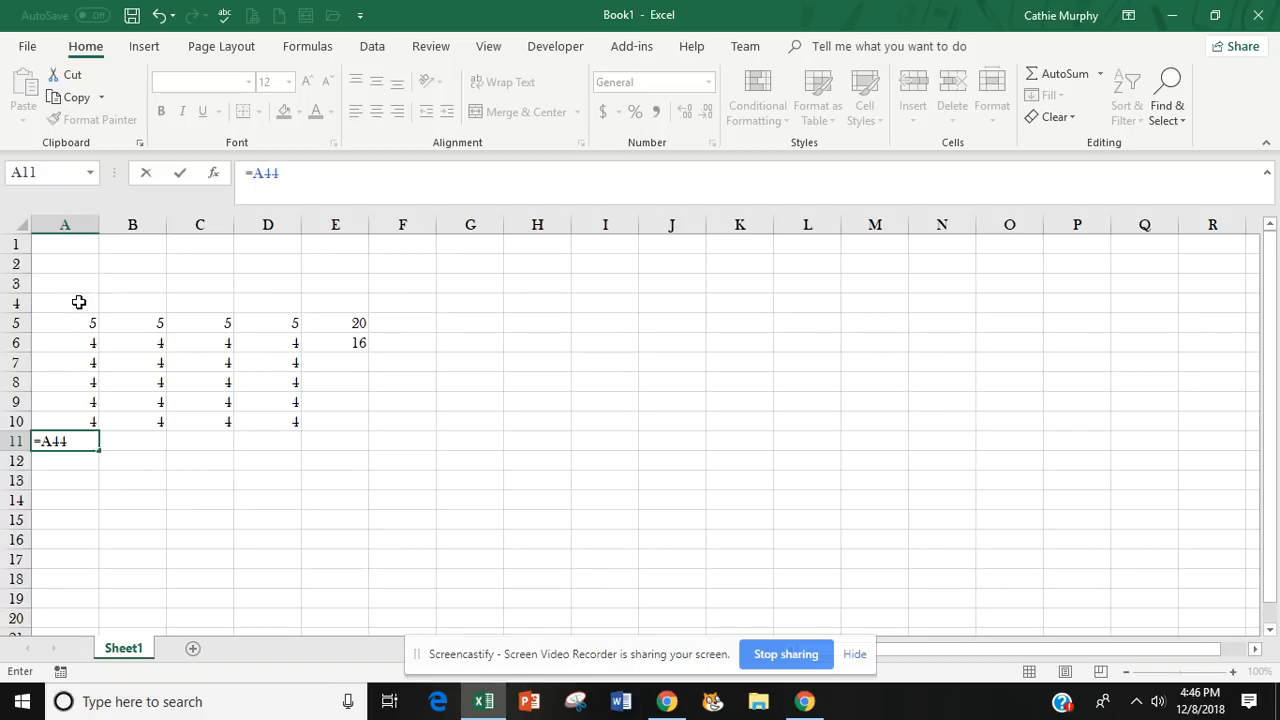
pyautogui.click(226, 536)
pyautogui.click(89, 438)
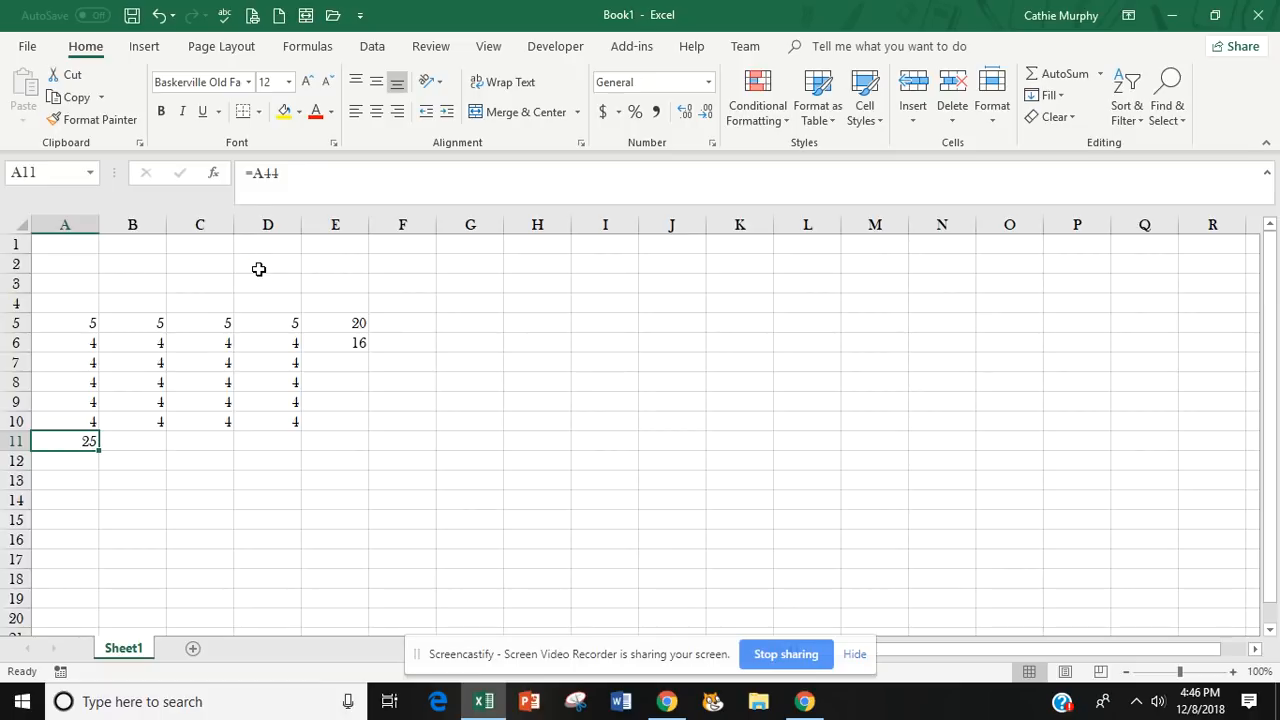
pyautogui.click(262, 499)
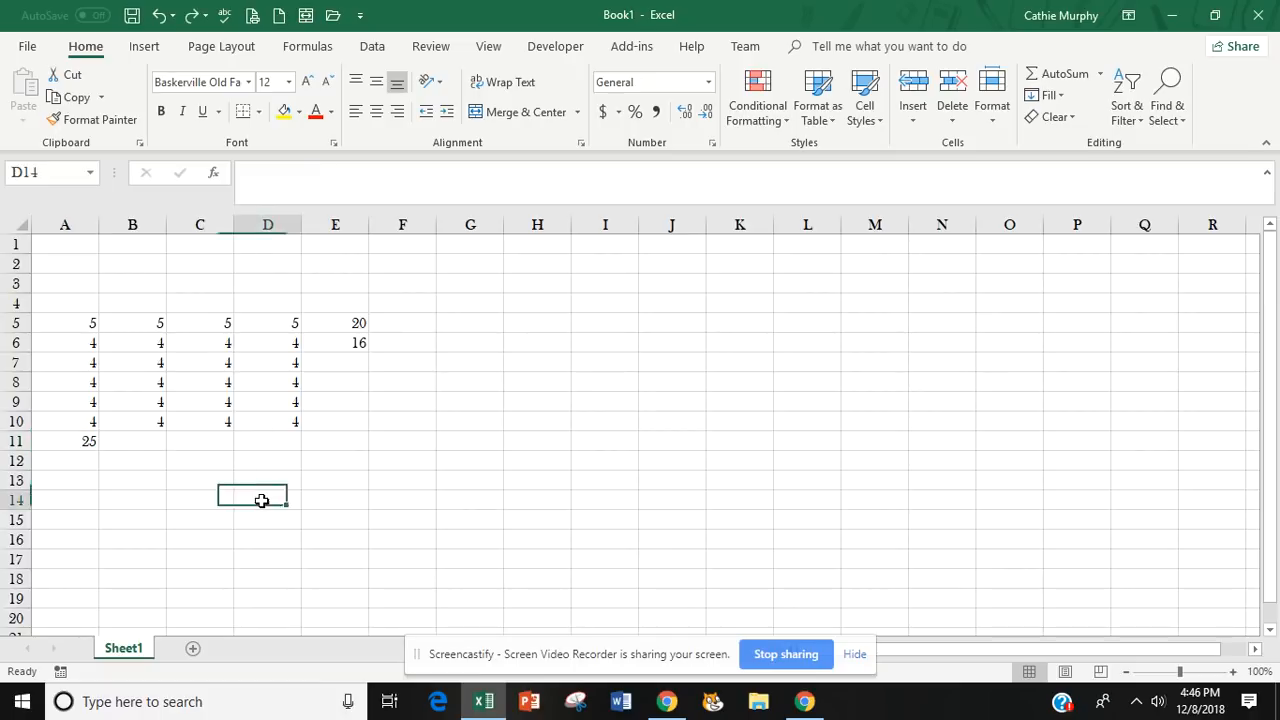
# Step: Enter the number 4 in cell A4, directly above the column A numbers
pyautogui.click(90, 304)
pyautogui.write('4')
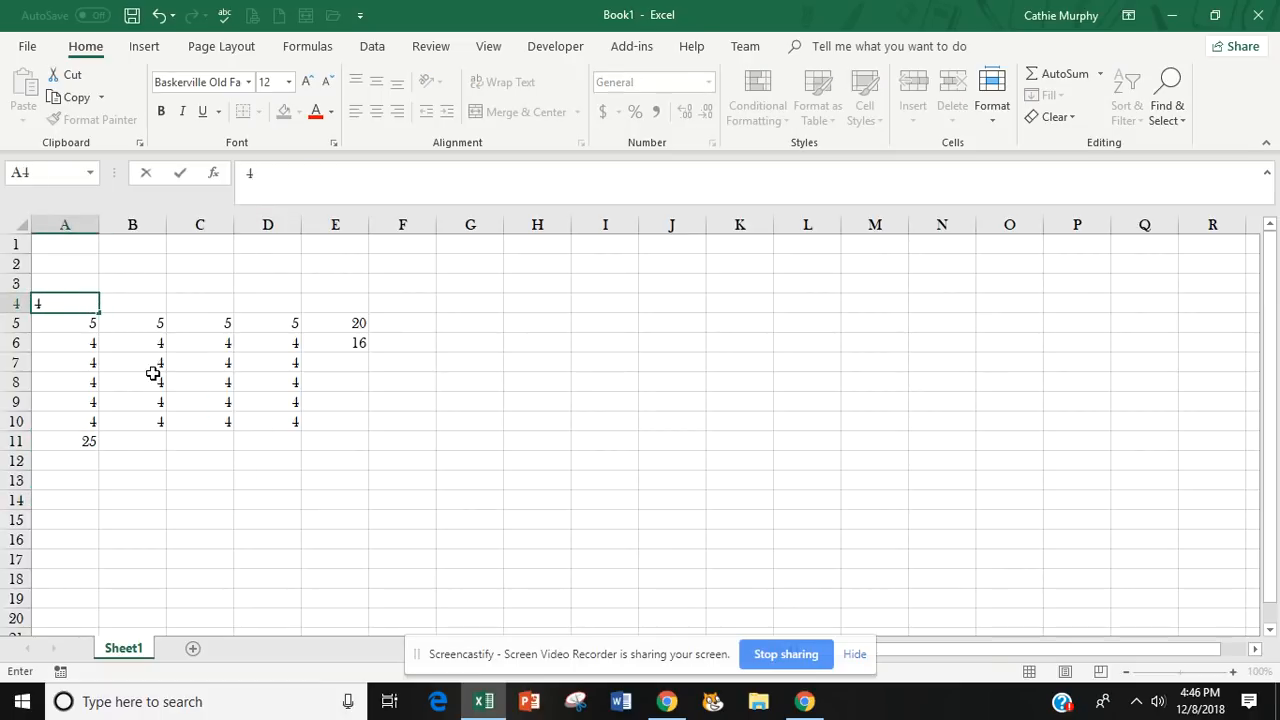
pyautogui.click(200, 466)
# Step: Check the error alert on cell A11 and change its formula to =SUM(A4:A10) to include the added number
pyautogui.click(81, 441)
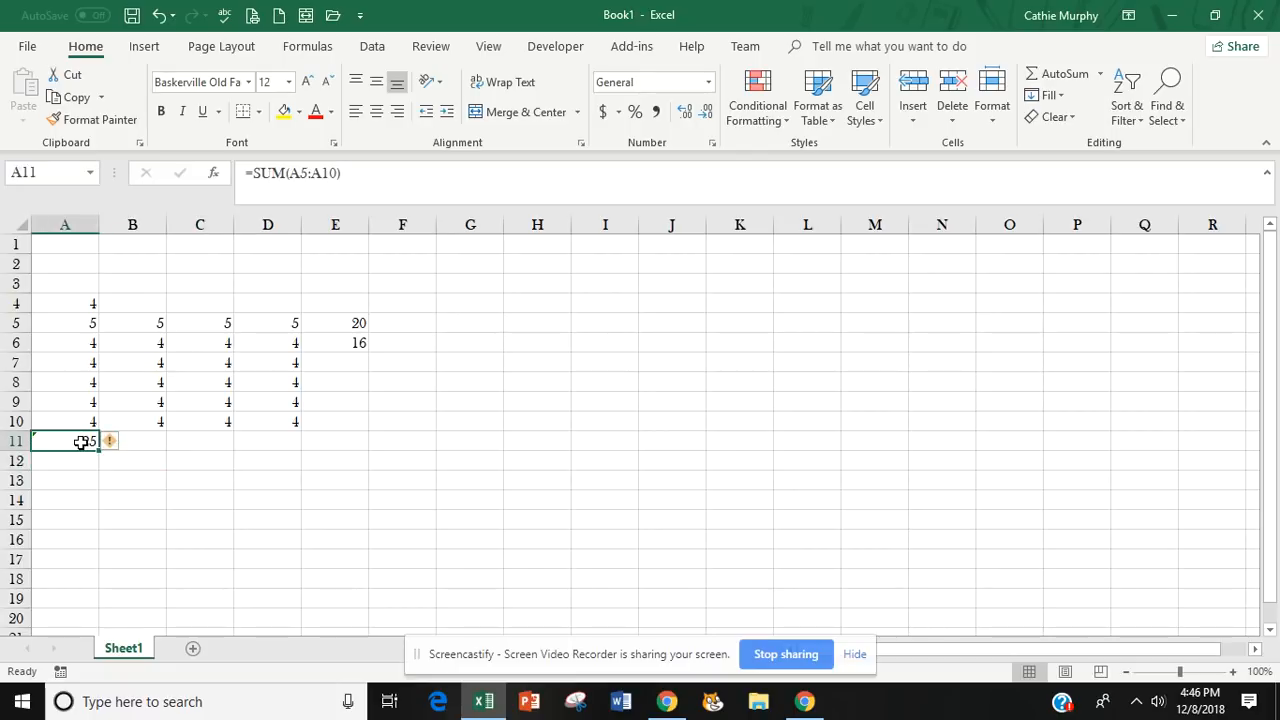
pyautogui.moveTo(122, 446)
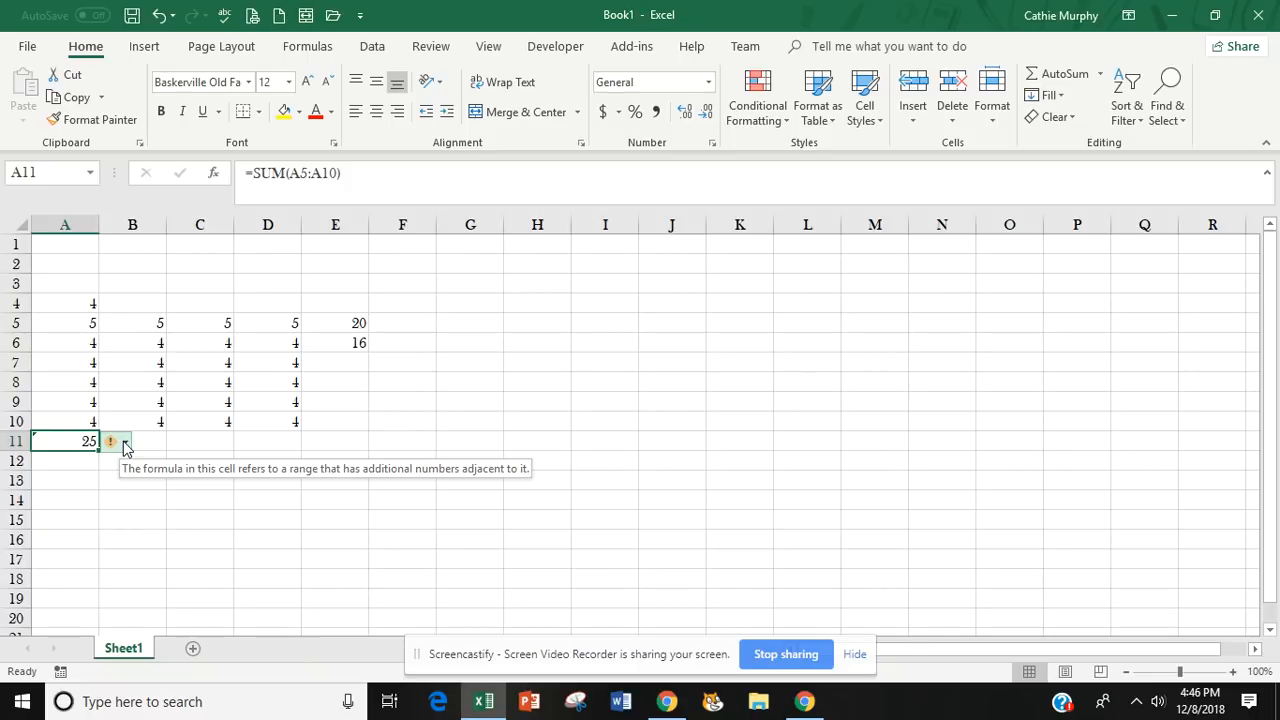
pyautogui.click(301, 174)
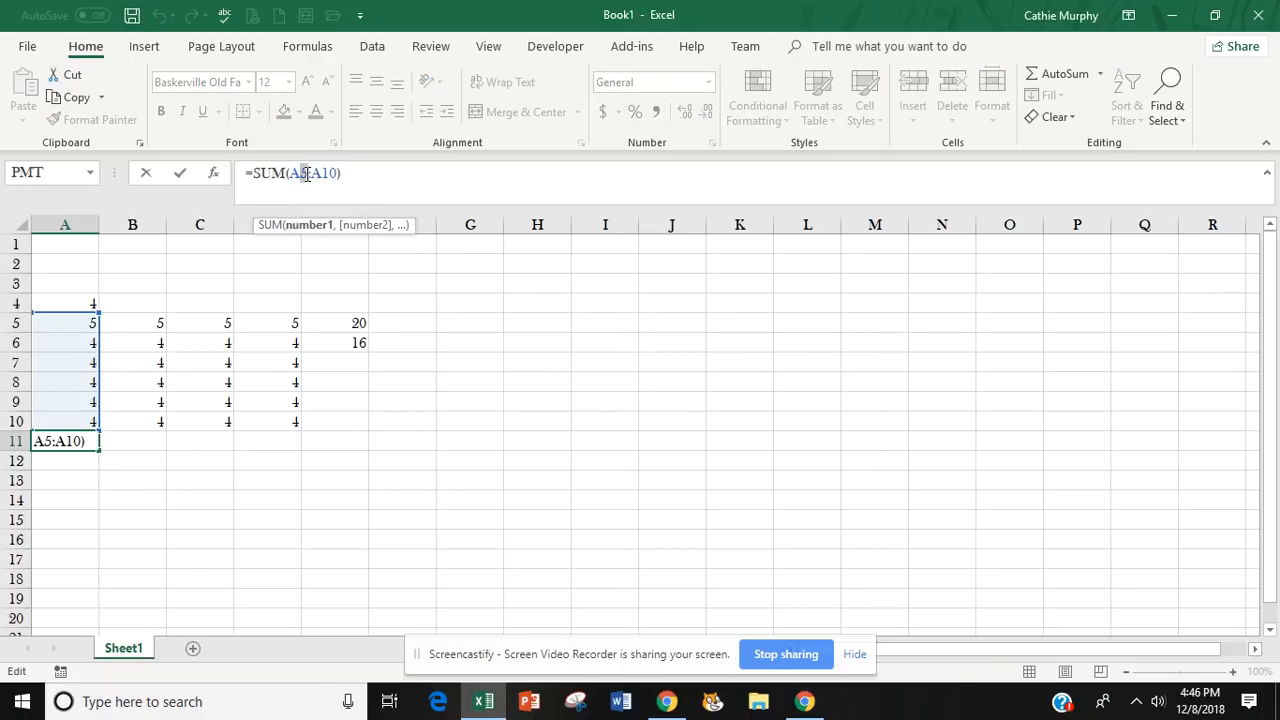
pyautogui.write('4')
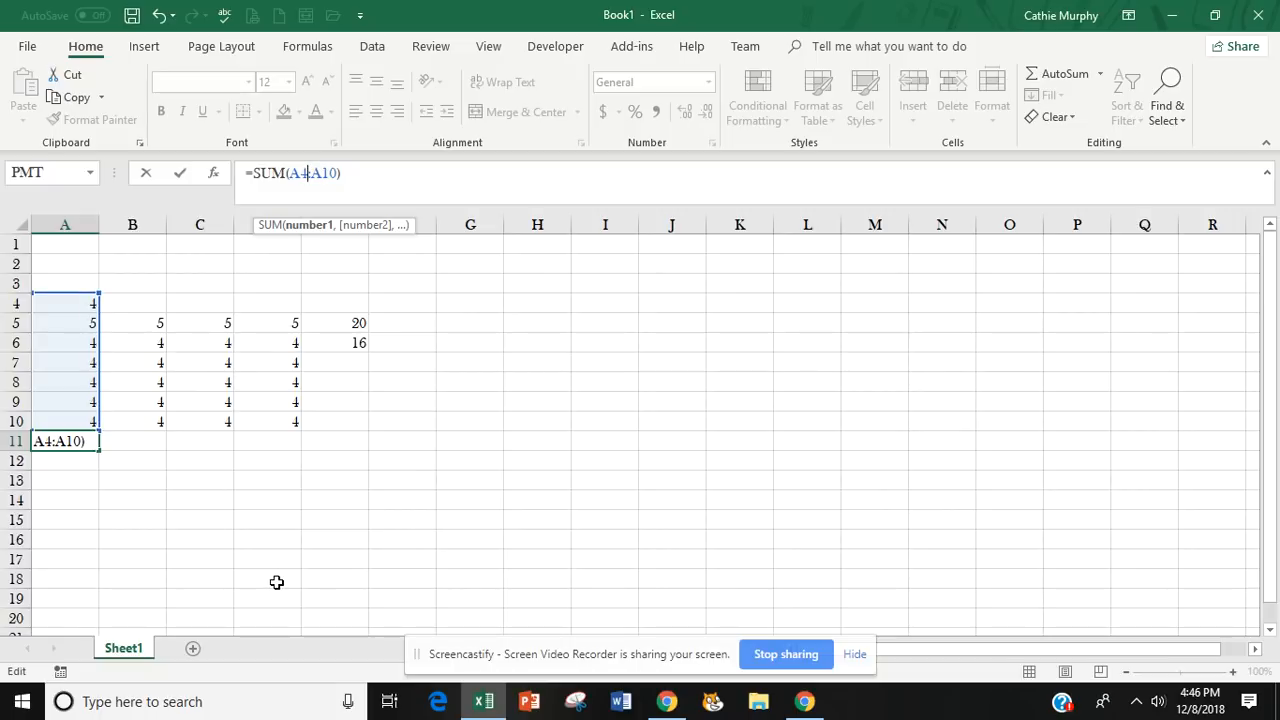
pyautogui.press('Return')
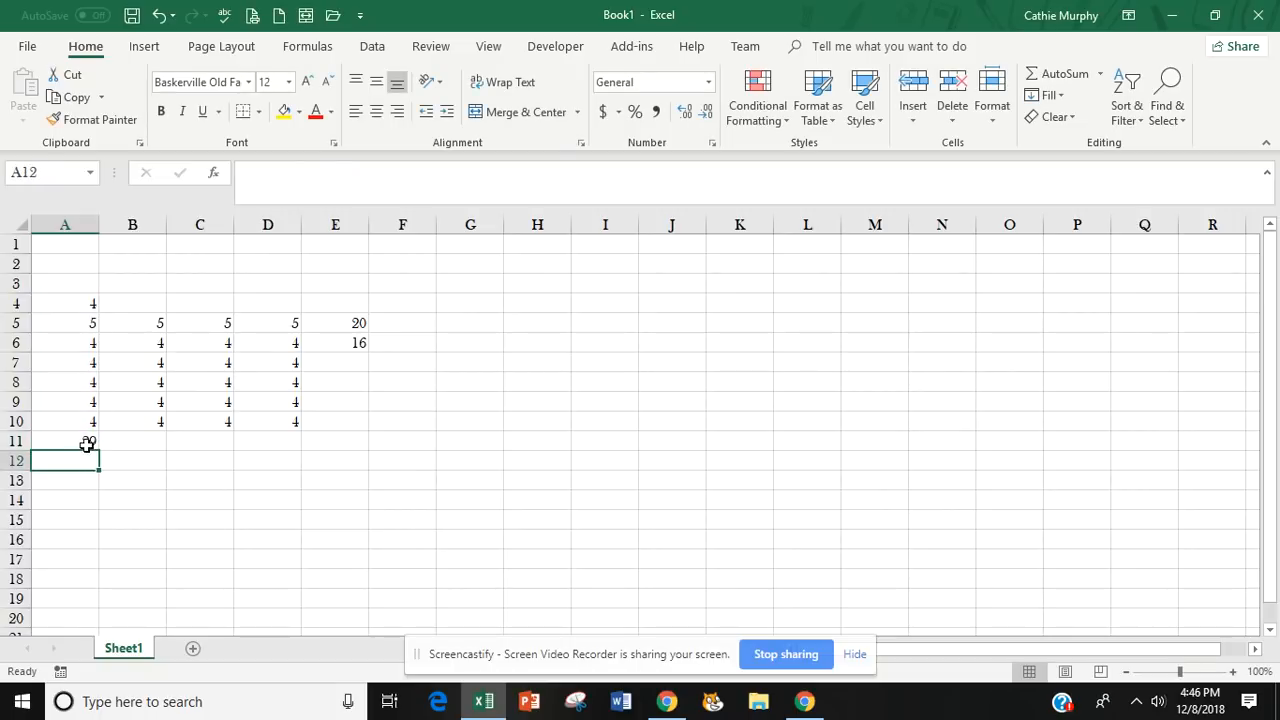
# Step: Review the SUM formula of cell A11 in the formula bar and leave editing without keeping any change
pyautogui.click(88, 443)
pyautogui.moveTo(367, 173); pyautogui.dragTo(241, 173)
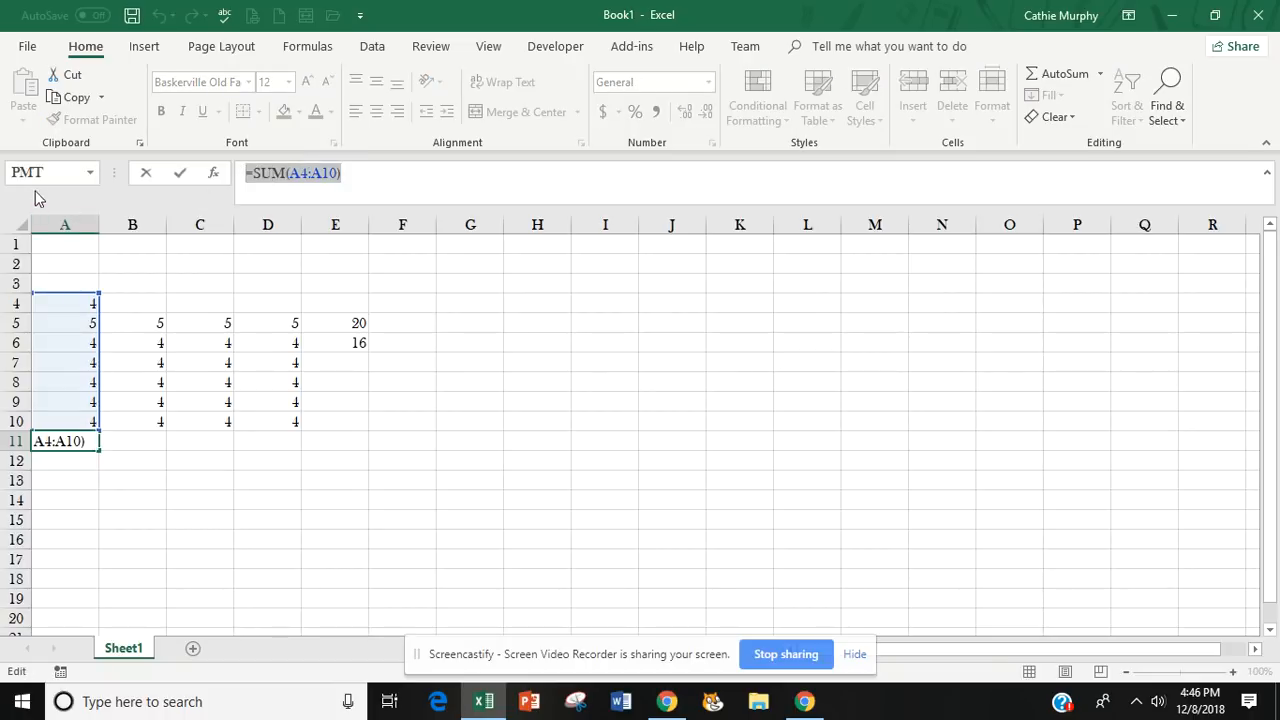
pyautogui.click(91, 172)
pyautogui.click(263, 520)
pyautogui.click(263, 520)
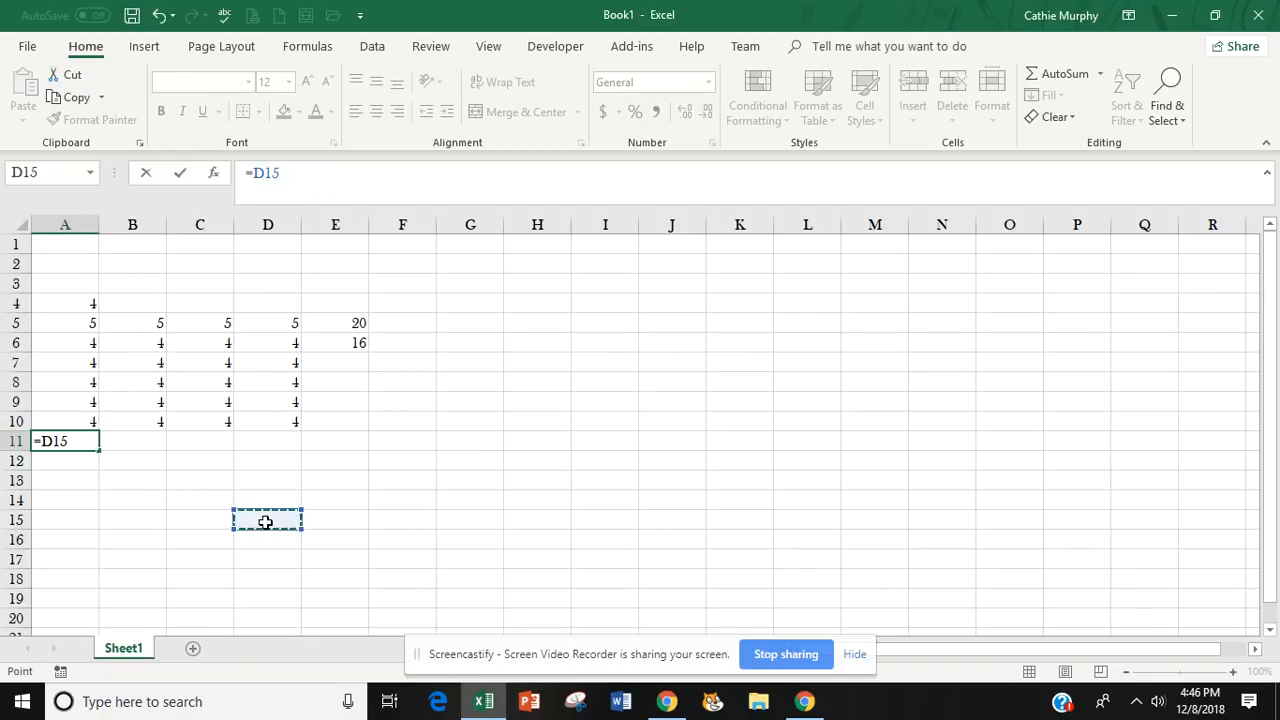
pyautogui.press('Escape')
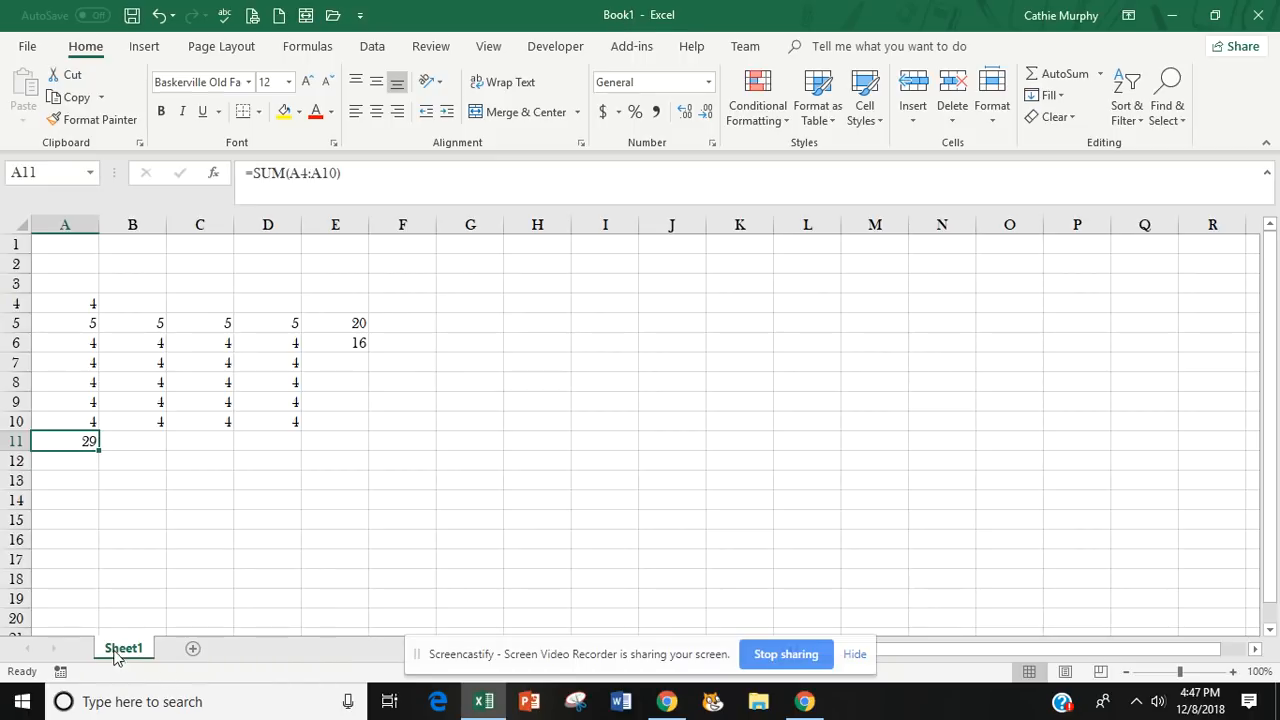
# Step: Add four new blank worksheets to the workbook after Sheet1
pyautogui.click(194, 650)
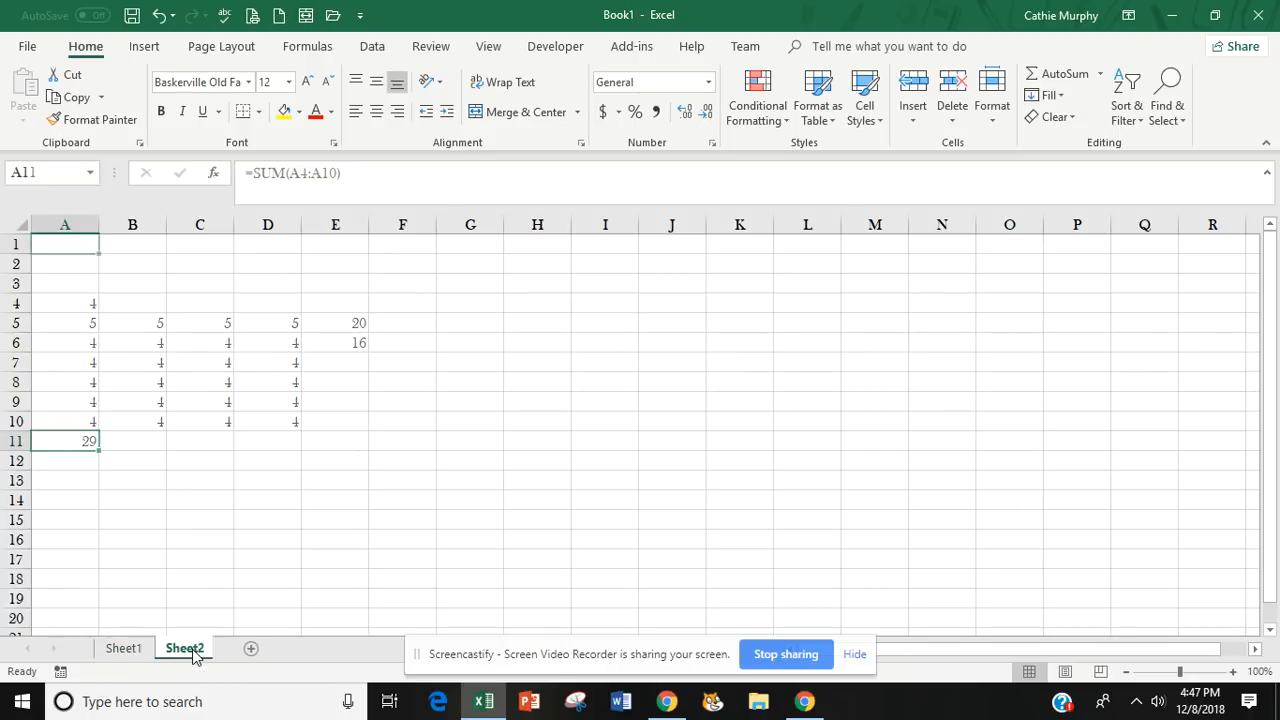
pyautogui.click(254, 650)
pyautogui.click(318, 652)
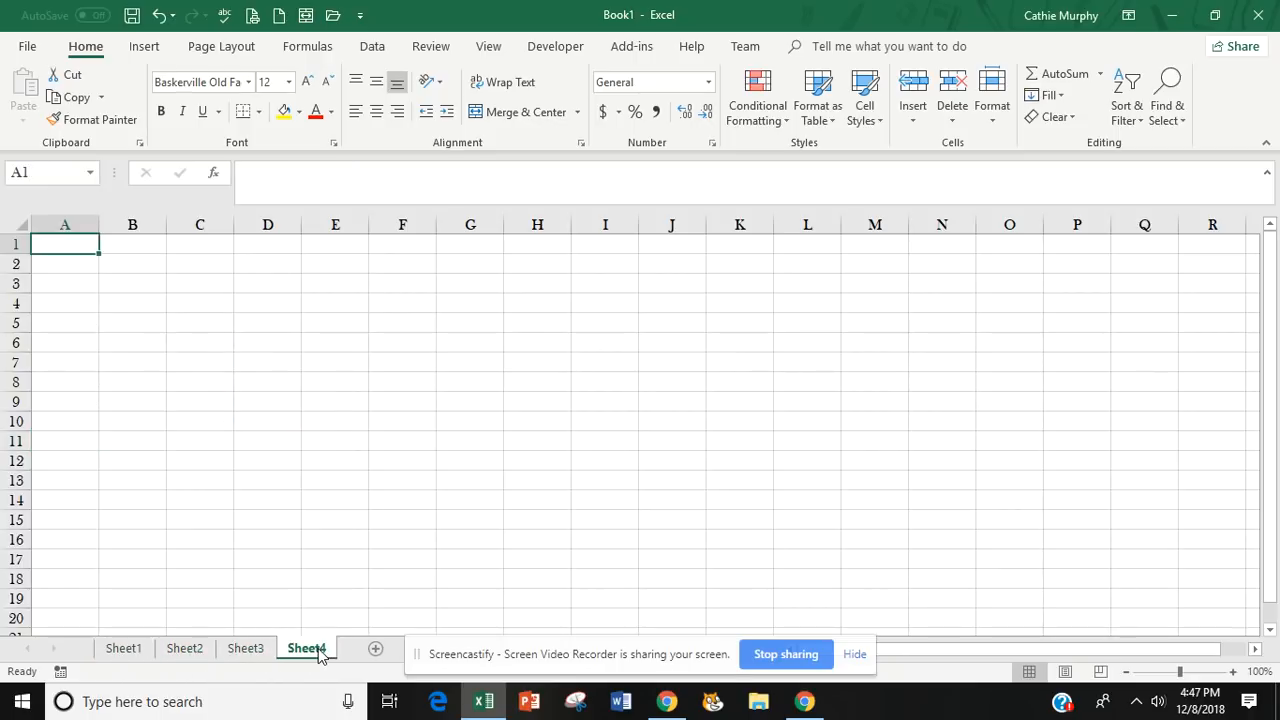
pyautogui.click(375, 652)
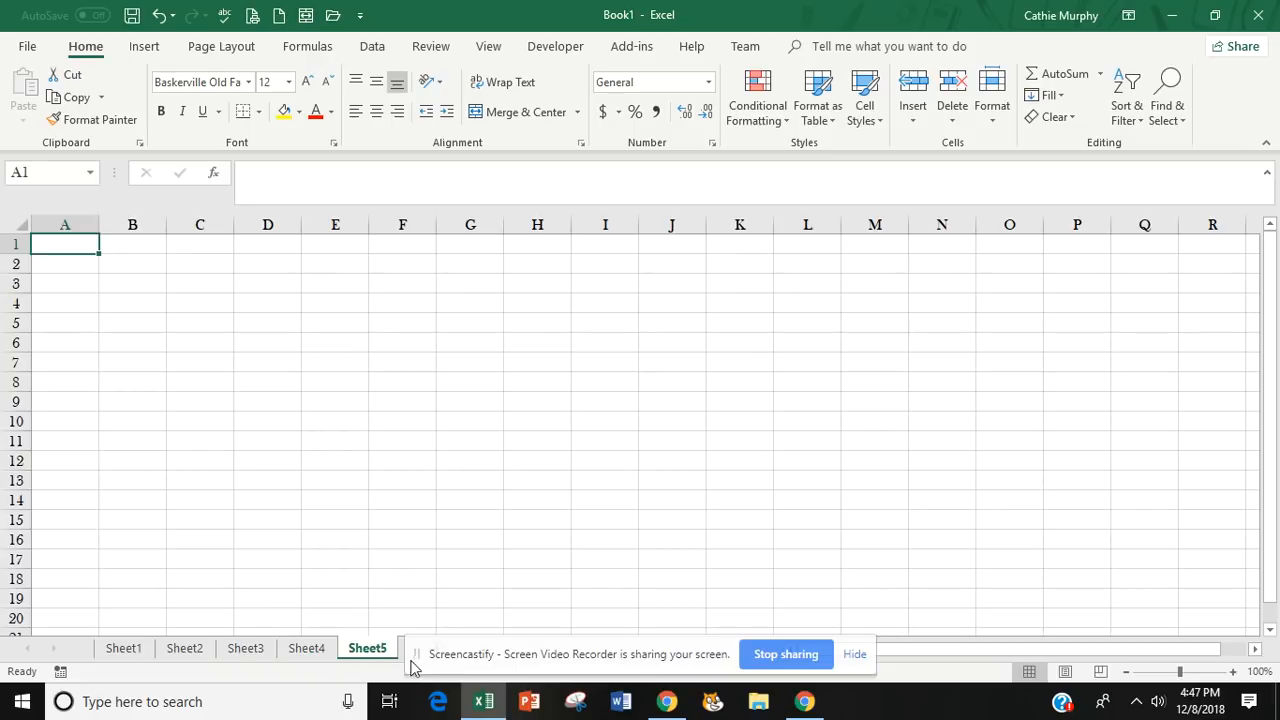
# Step: Delete the blank worksheets Sheet4, Sheet5 and Sheet3 from the workbook
pyautogui.rightClick(308, 650)
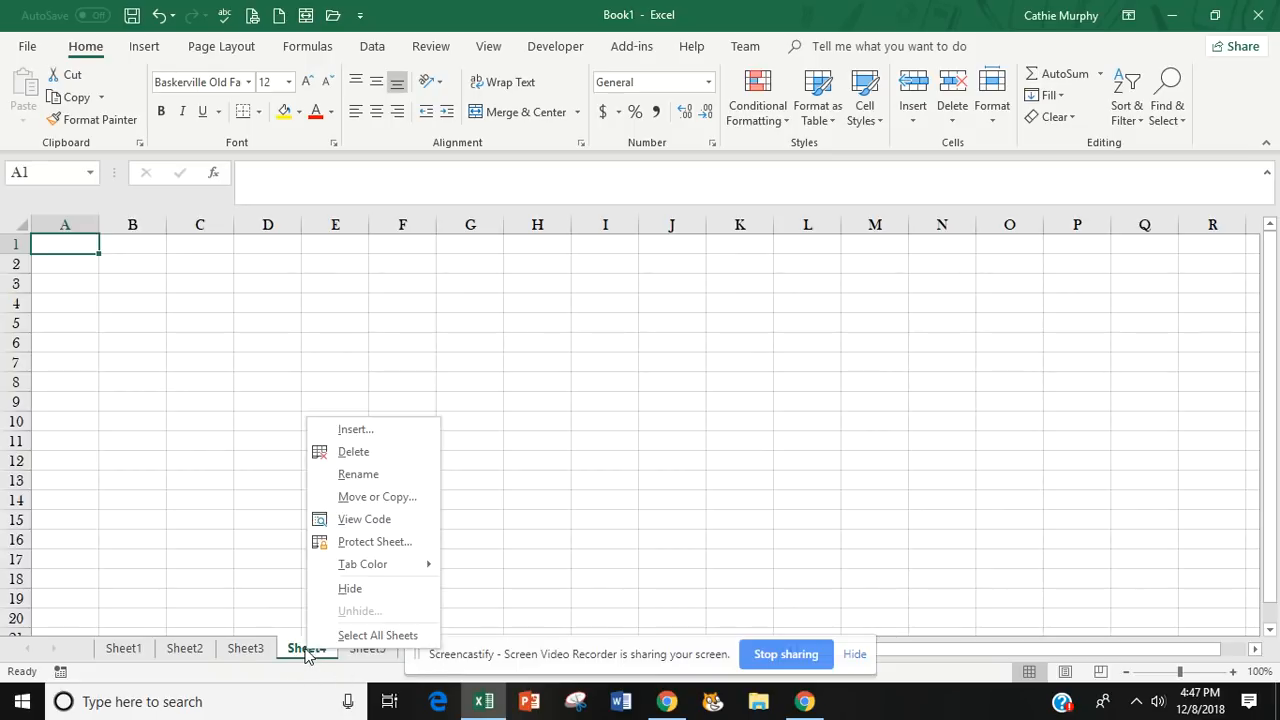
pyautogui.click(356, 455)
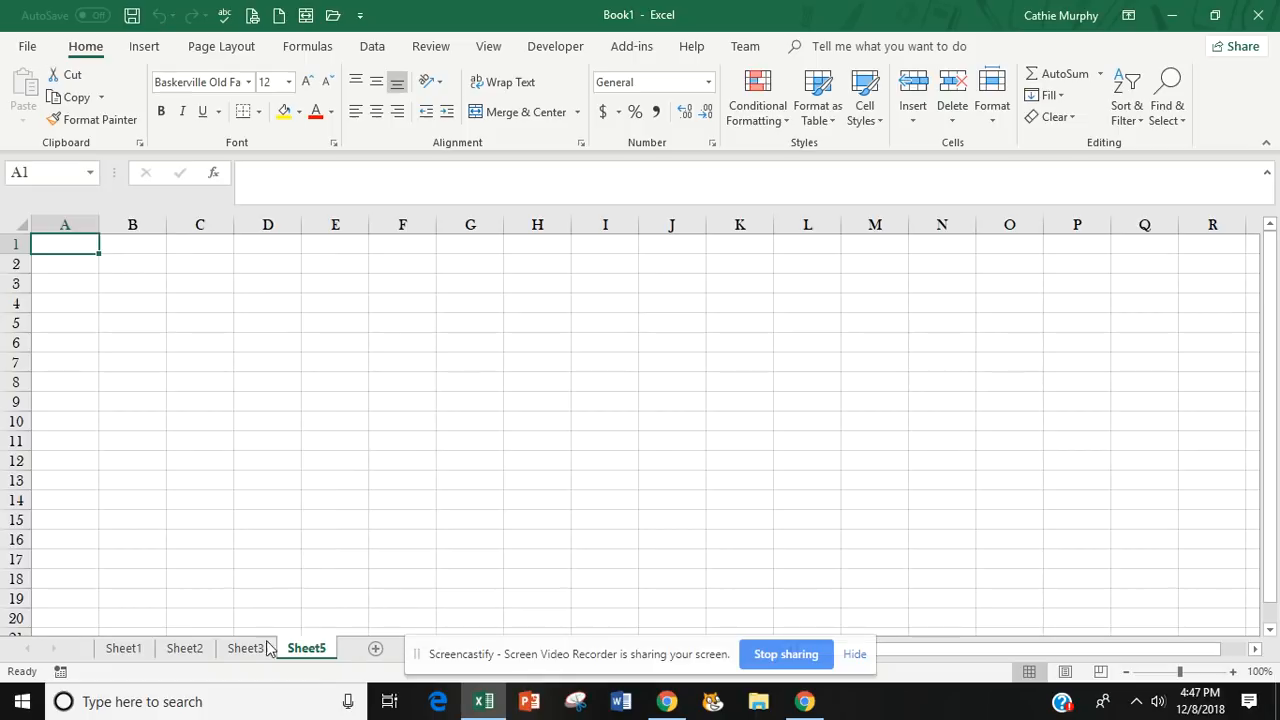
pyautogui.rightClick(304, 648)
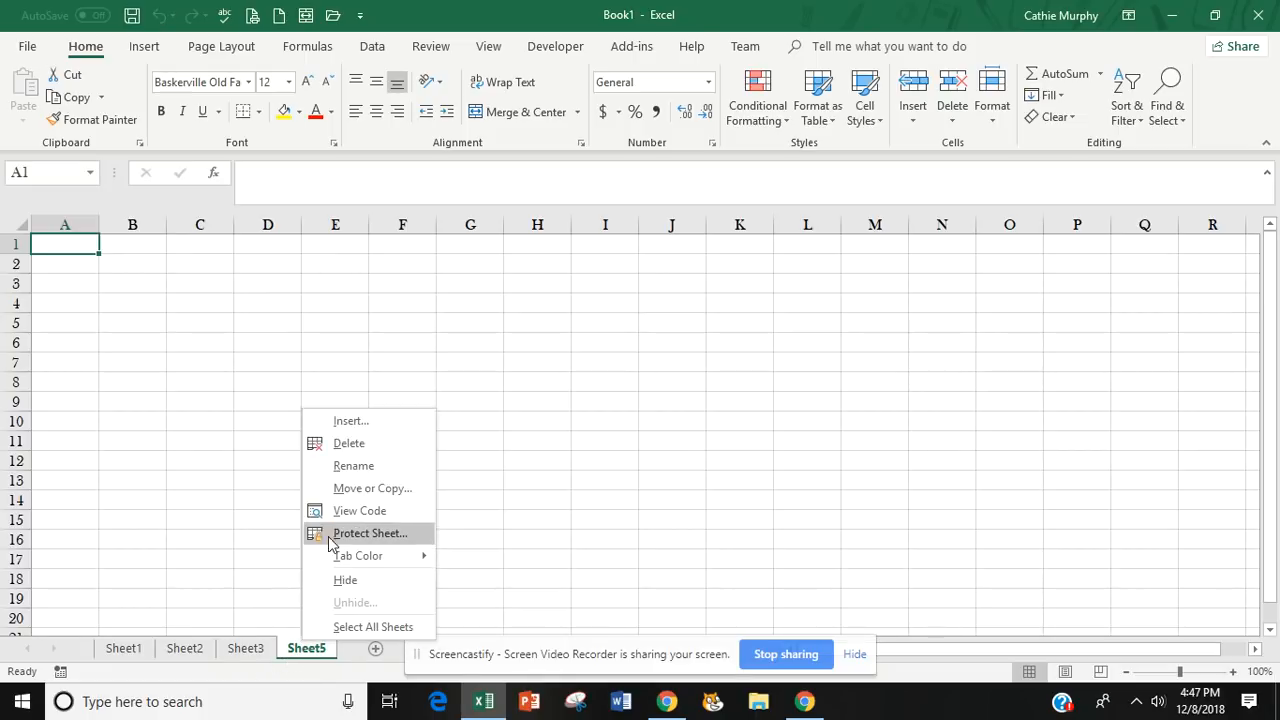
pyautogui.click(356, 453)
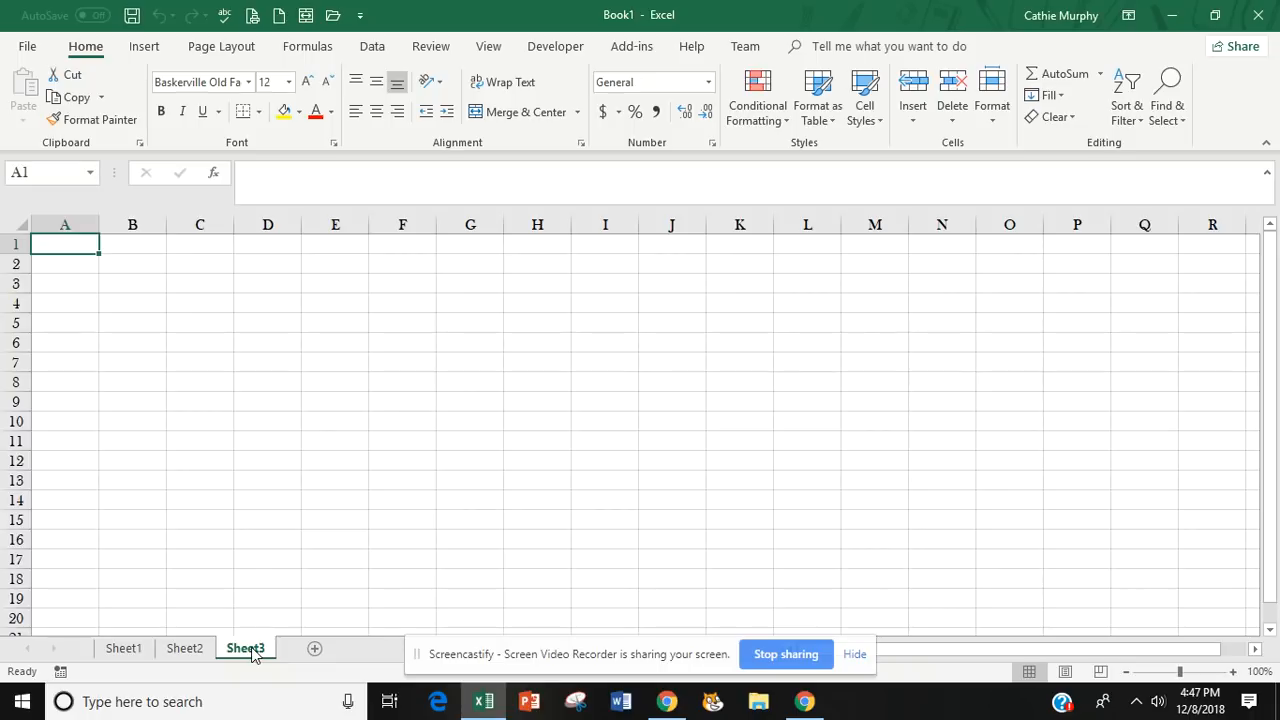
pyautogui.rightClick(251, 648)
pyautogui.click(302, 452)
# Step: Rename the worksheet Sheet1, which holds the numbers and formulas, as Marketing
pyautogui.click(123, 650)
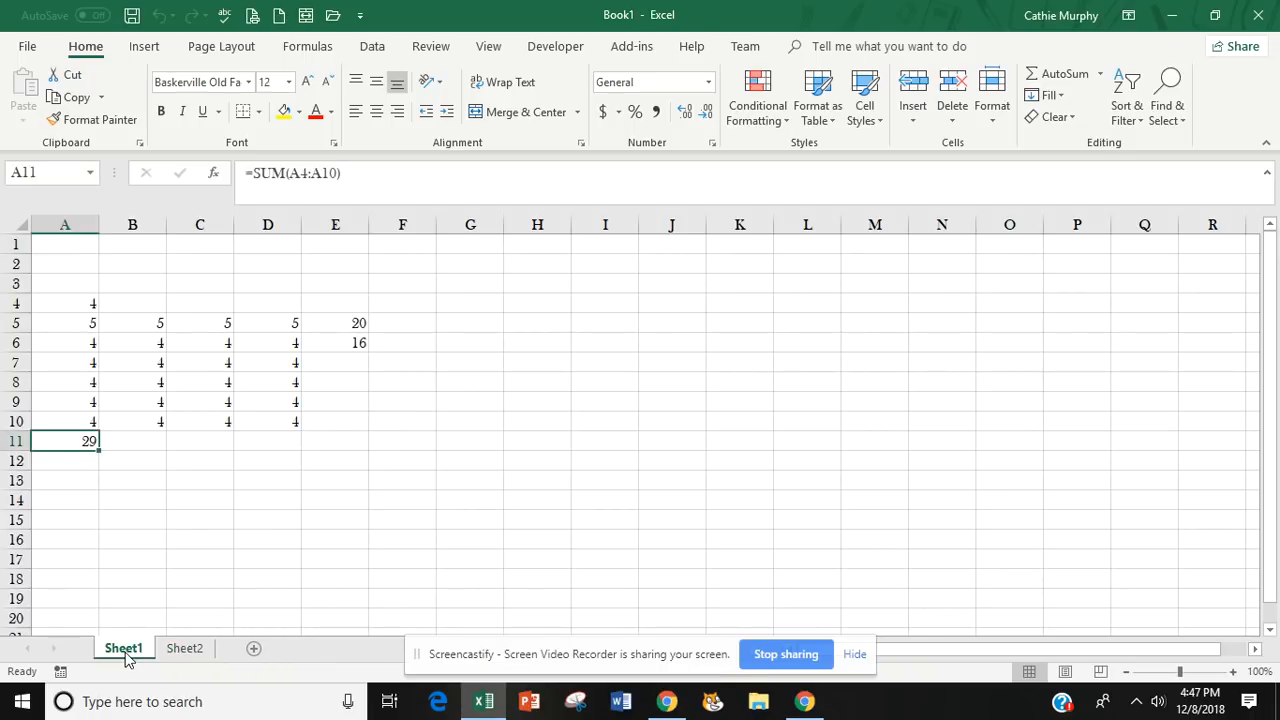
pyautogui.rightClick(125, 657)
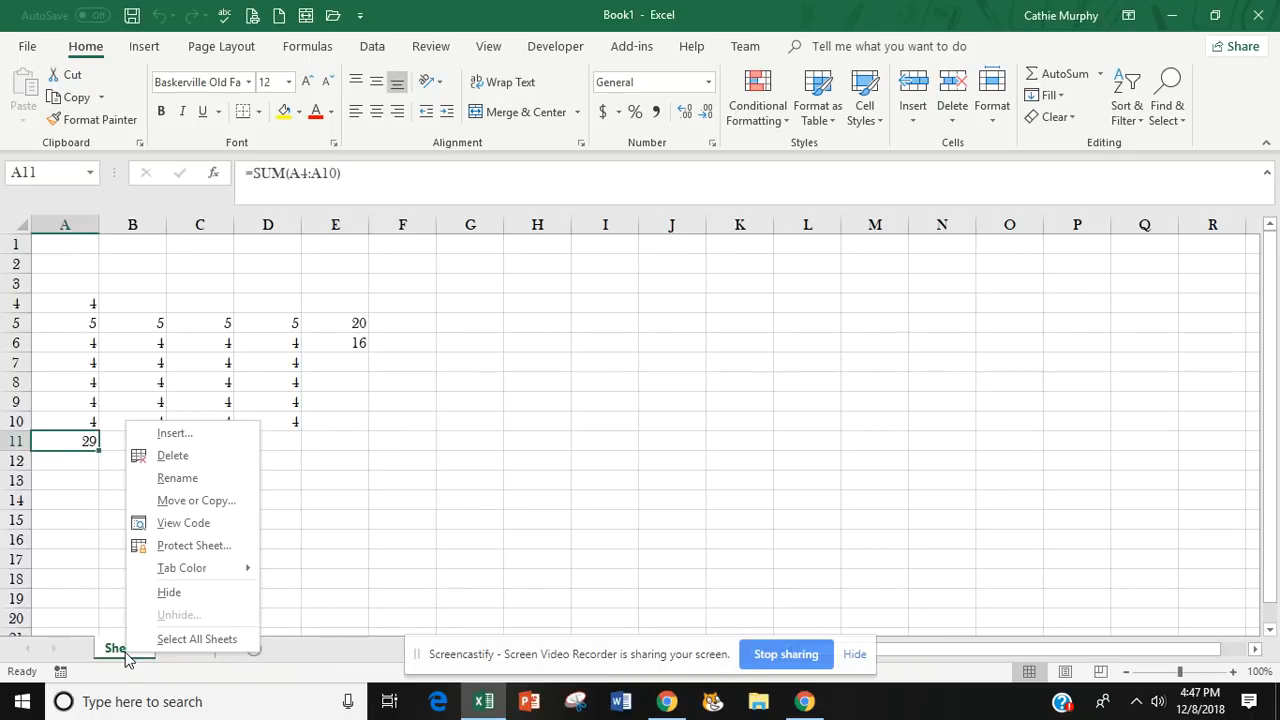
pyautogui.click(180, 480)
pyautogui.write('Marketing')
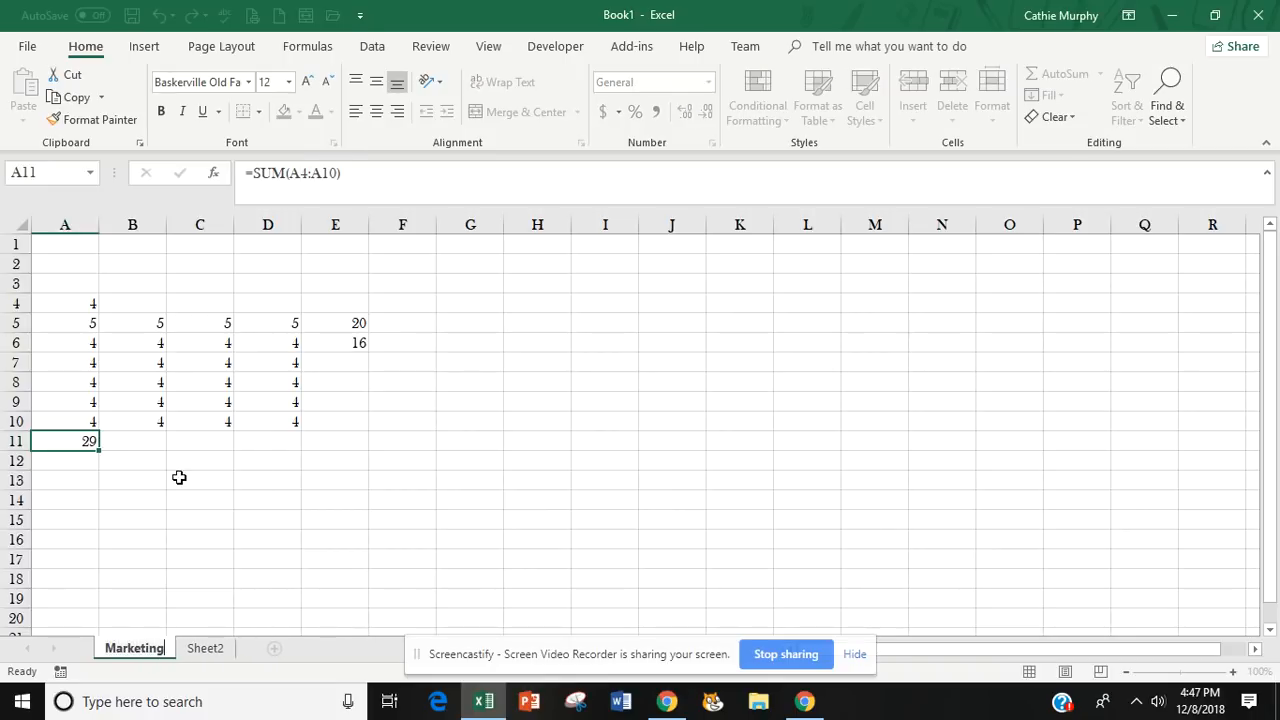
# Step: Rename the blank worksheet Sheet2 as Accounting
pyautogui.click(207, 650)
pyautogui.rightClick(209, 652)
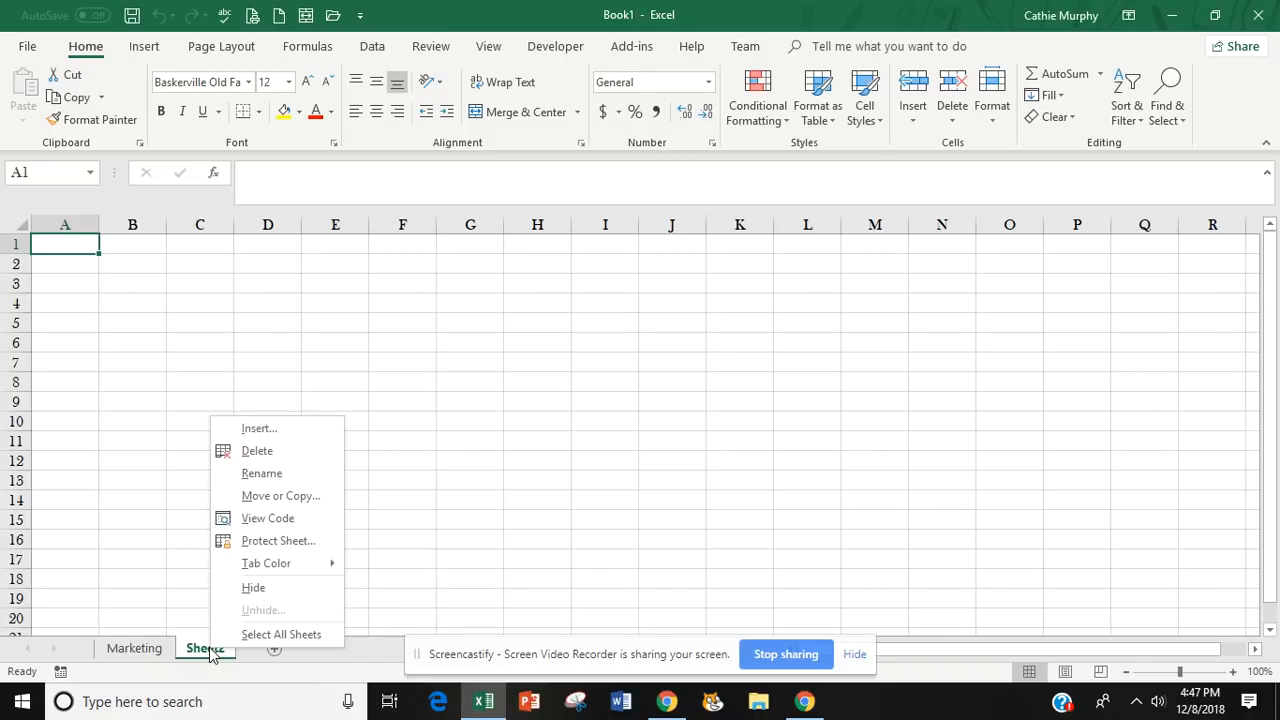
pyautogui.click(265, 473)
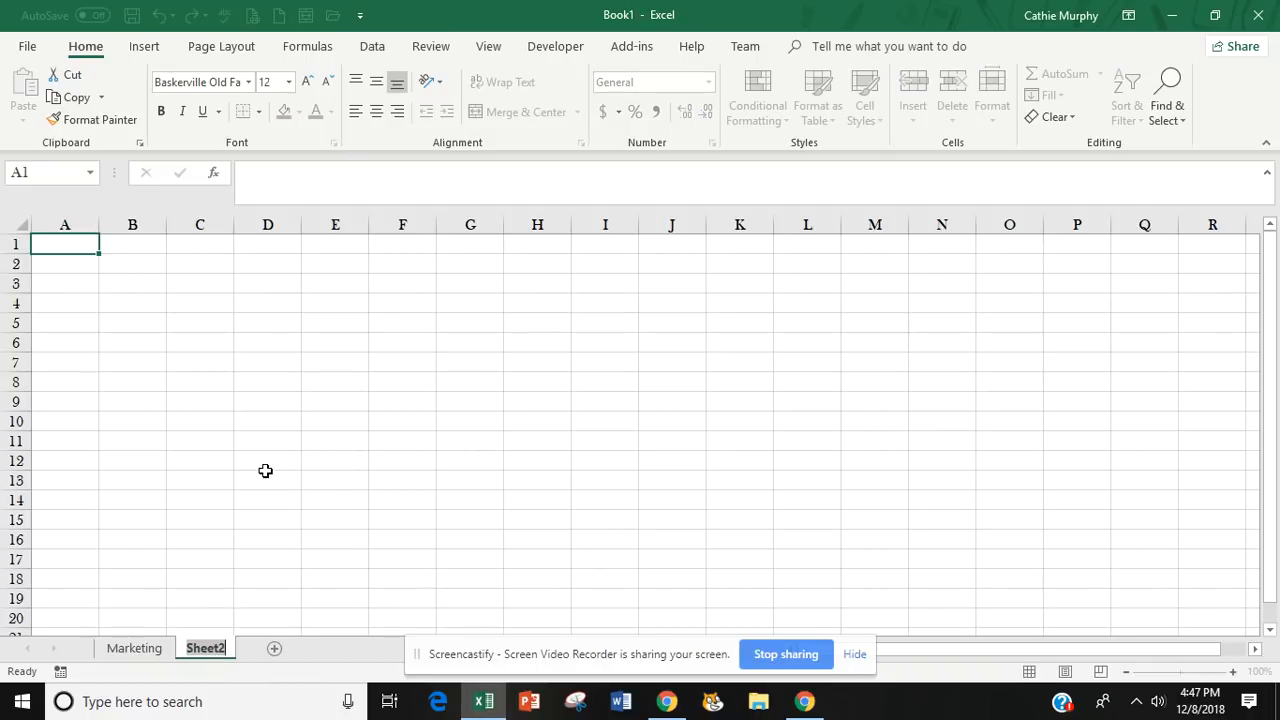
pyautogui.write('Accounting')
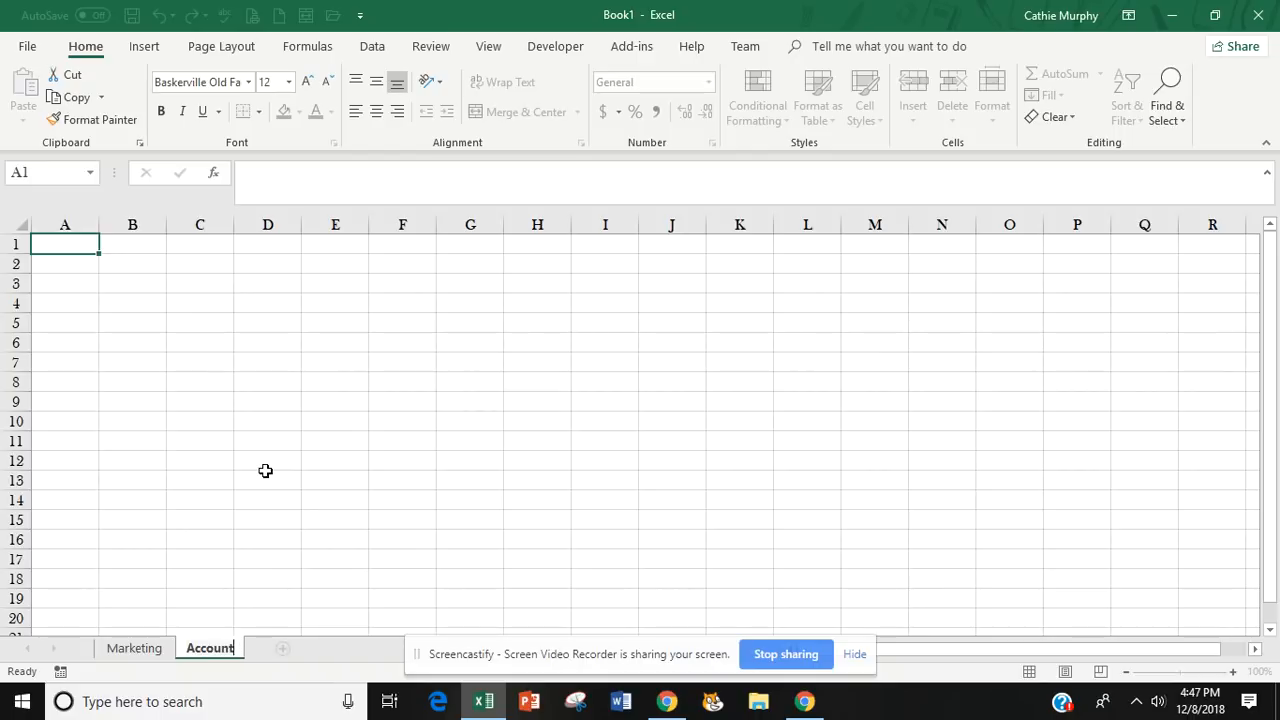
# Step: Color the Marketing worksheet's tab dark blue
pyautogui.click(140, 649)
pyautogui.rightClick(149, 650)
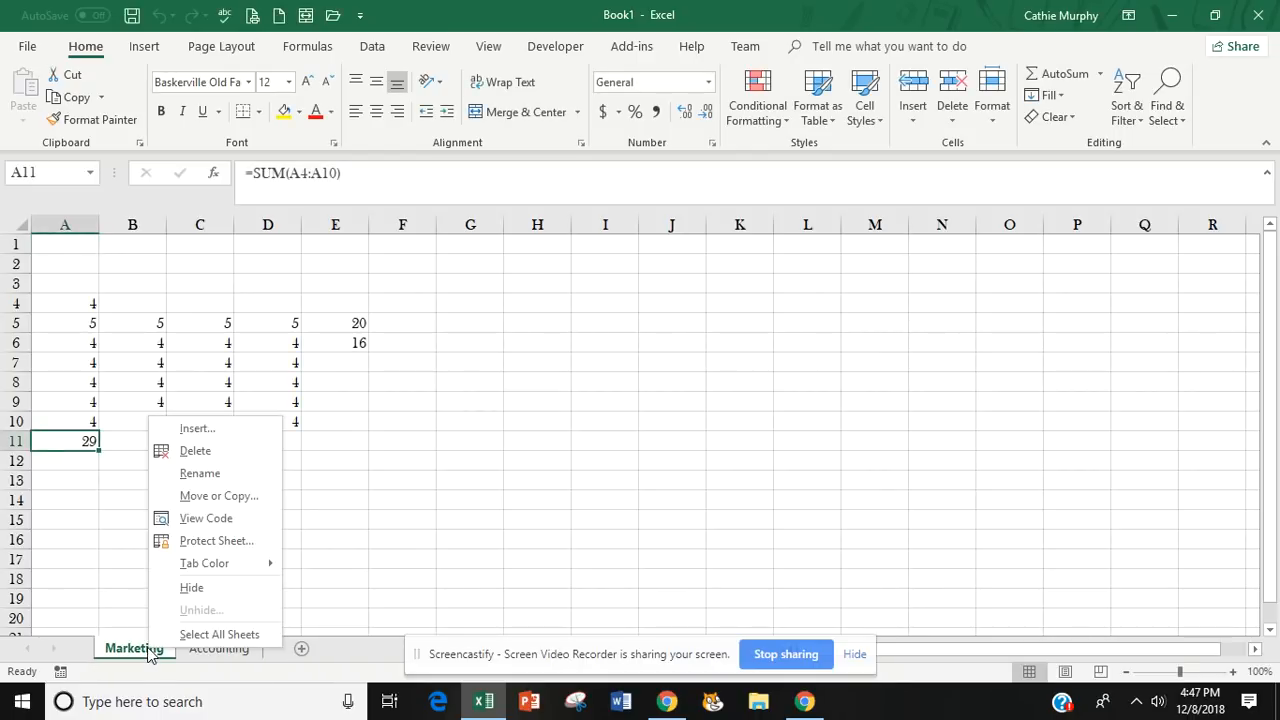
pyautogui.moveTo(207, 566)
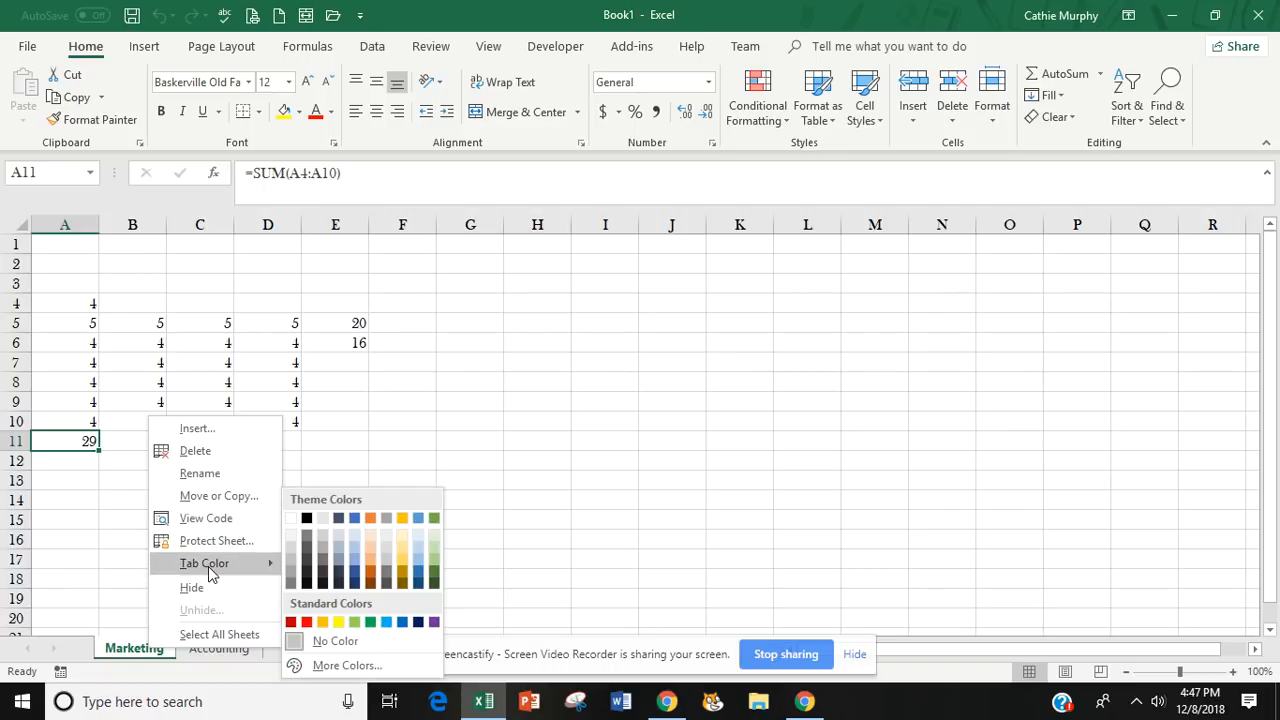
pyautogui.click(349, 568)
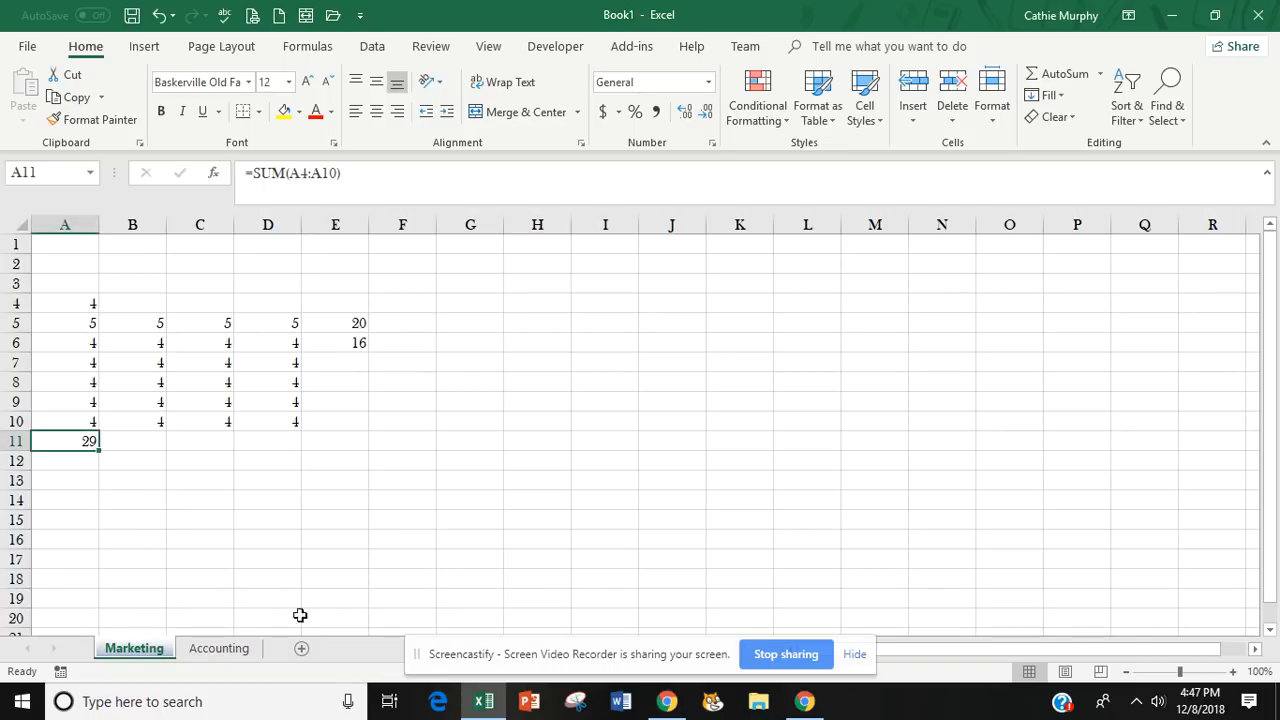
# Step: Color the Accounting worksheet's tab dark green and switch between both sheets to compare their tabs
pyautogui.click(221, 649)
pyautogui.rightClick(226, 653)
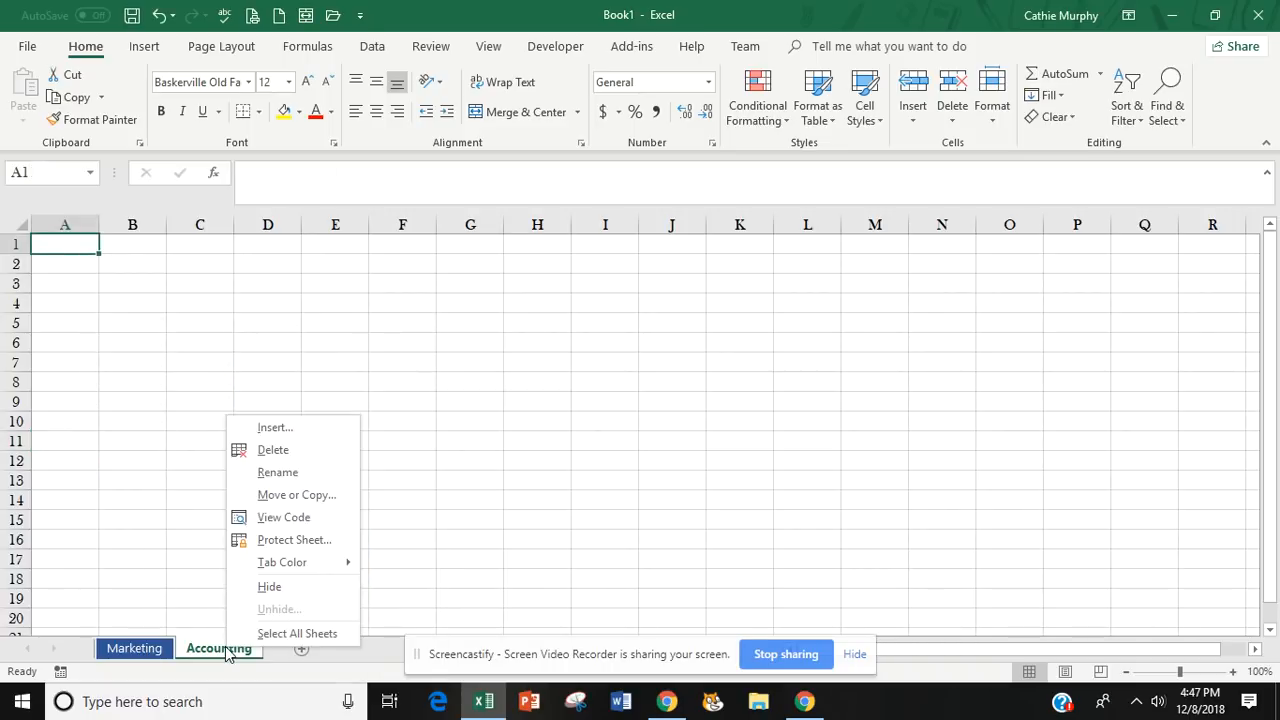
pyautogui.moveTo(284, 566)
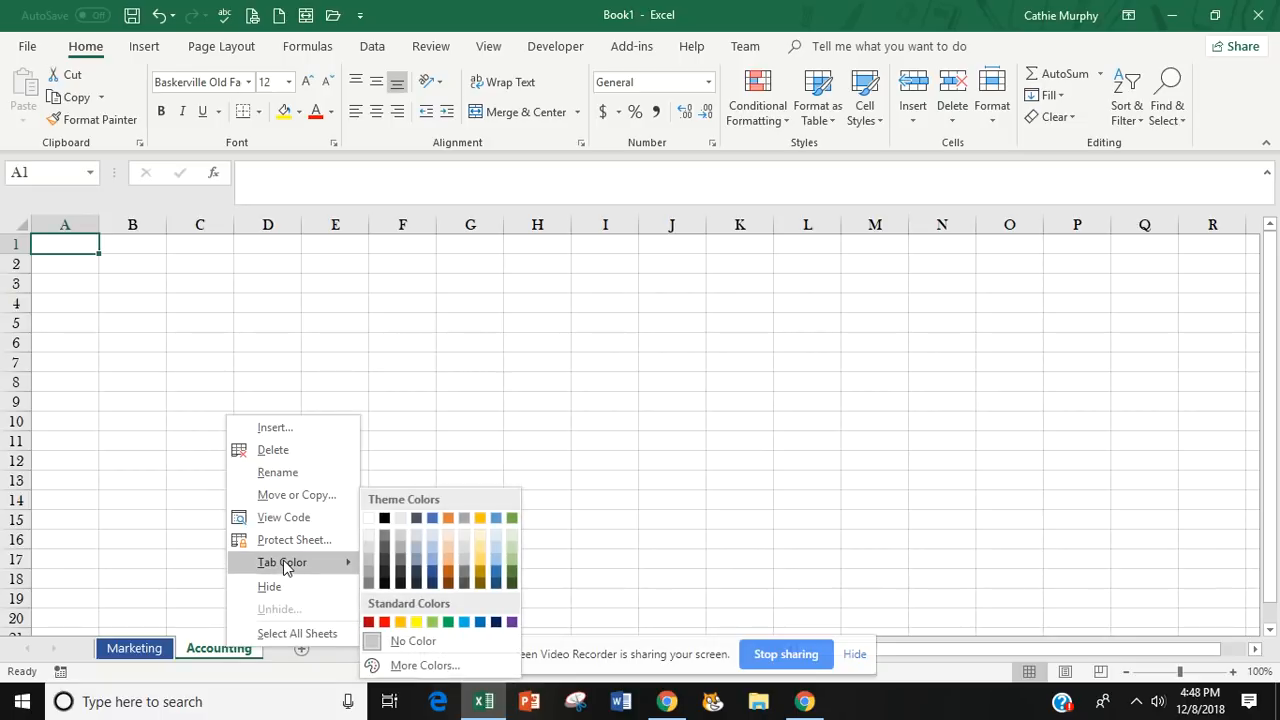
pyautogui.click(511, 578)
pyautogui.click(138, 650)
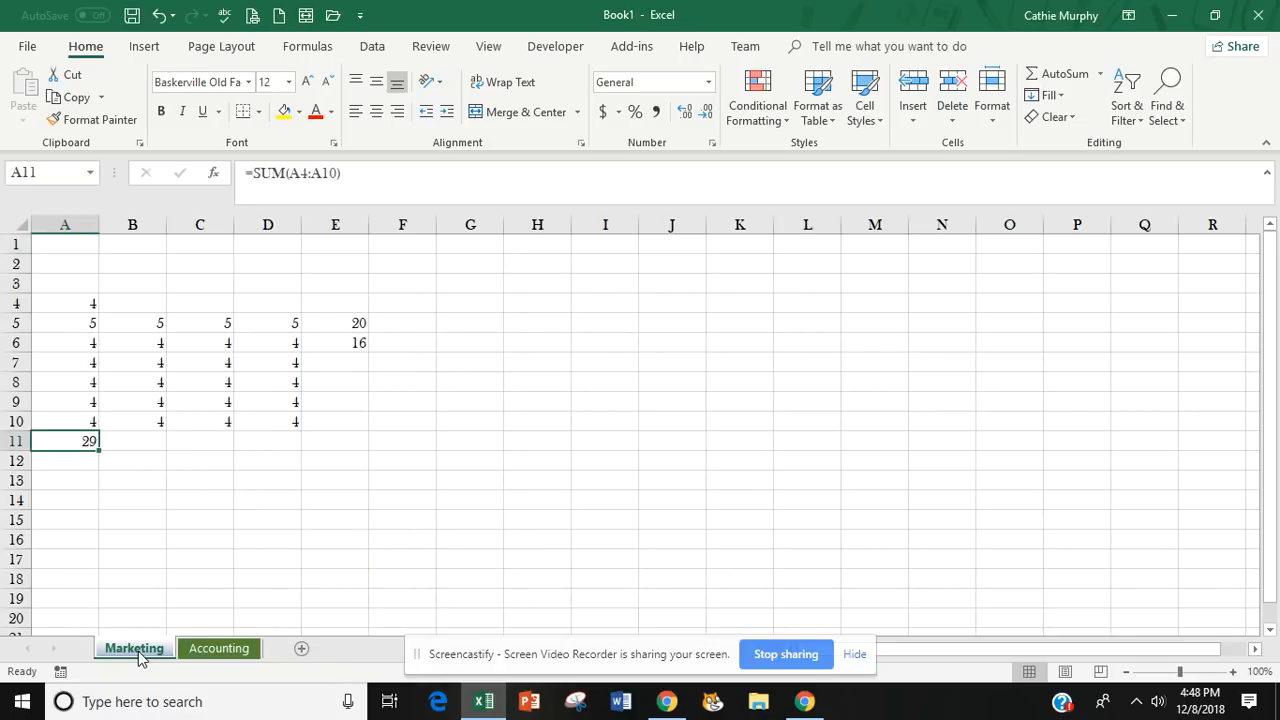
pyautogui.click(223, 651)
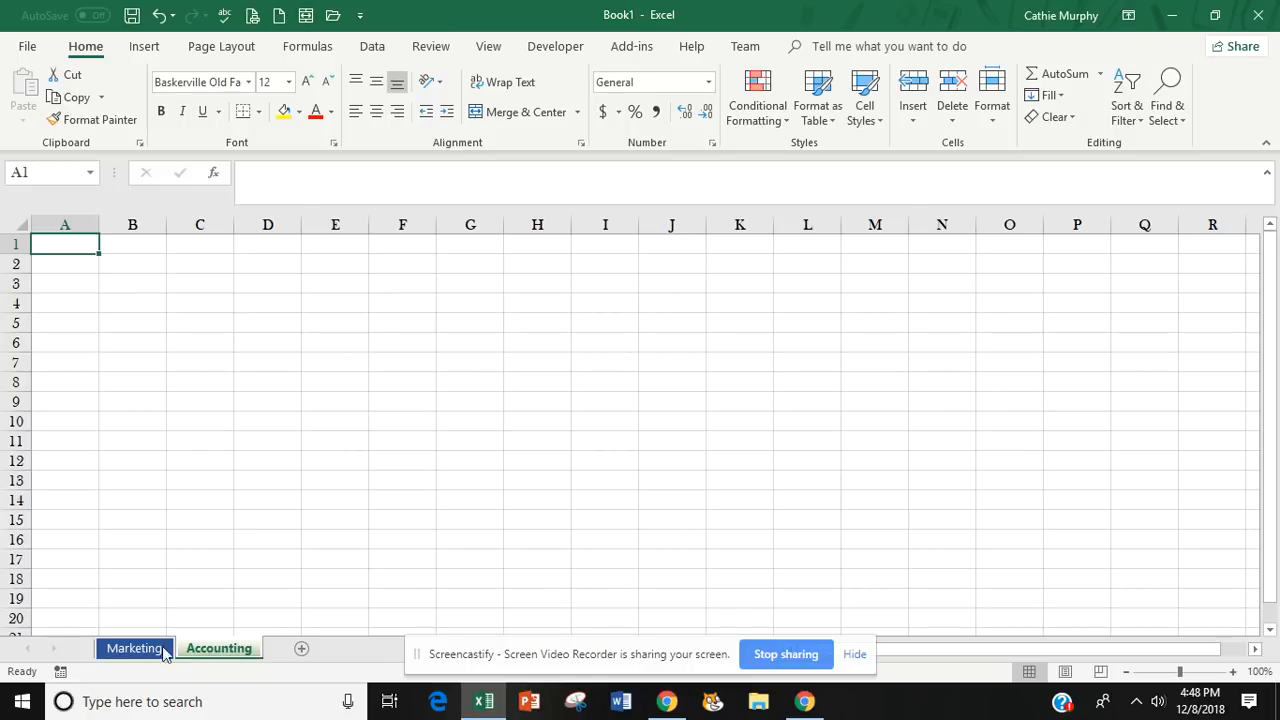
# Step: Select cell E10 on the Accounting sheet and review its address and the formula bar
pyautogui.click(362, 426)
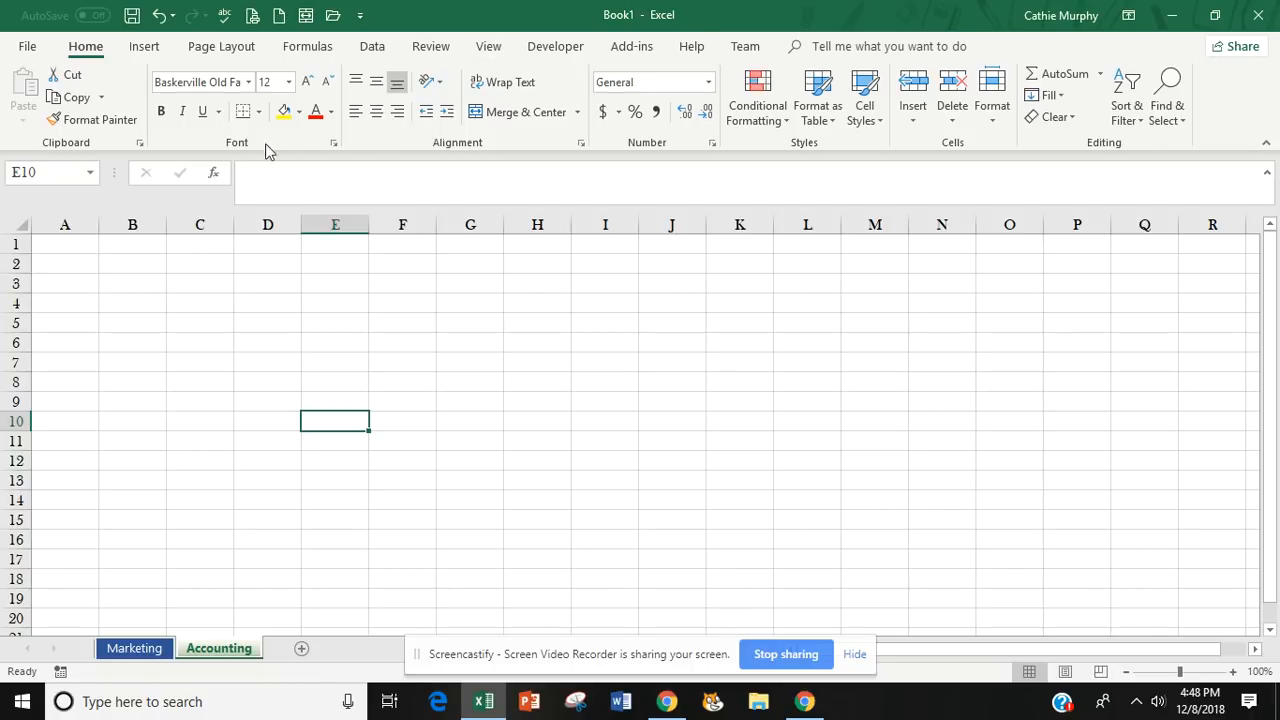
pyautogui.click(49, 172)
pyautogui.click(277, 168)
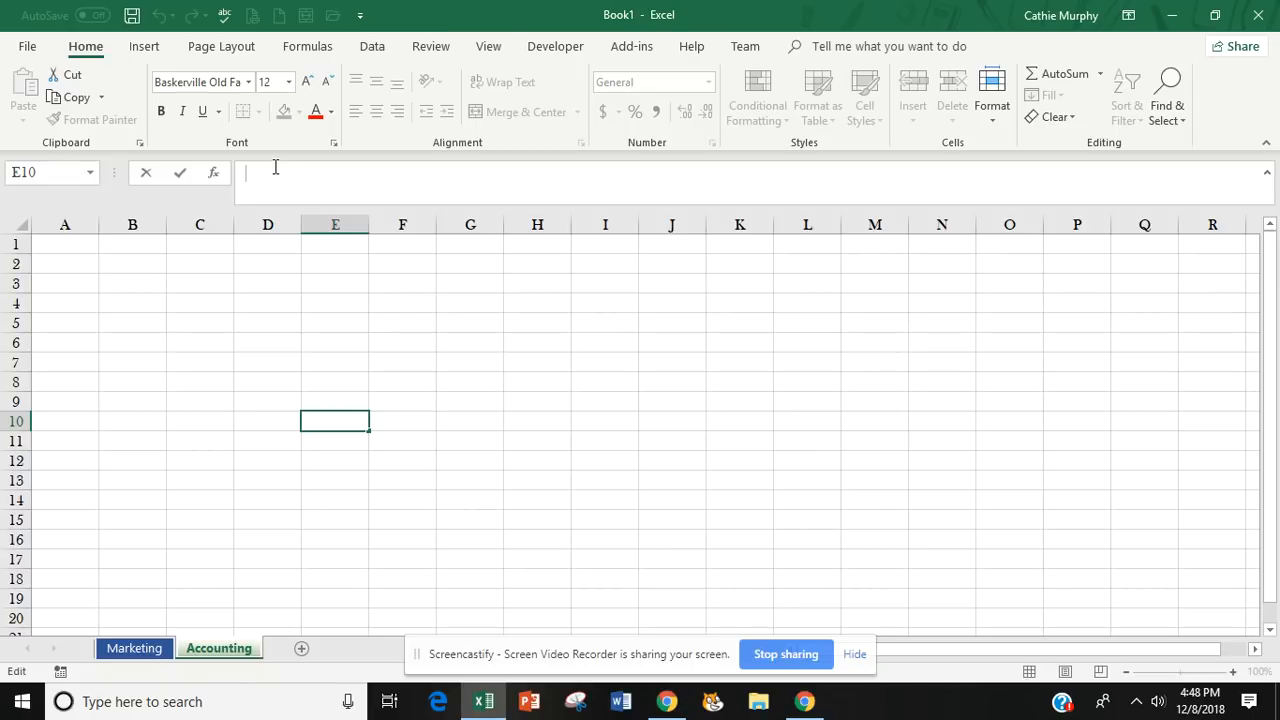
# Step: Review the column and row headings by selecting columns B, C and D, and rows 3, 4 and 5 one at a time
pyautogui.click(137, 222)
pyautogui.click(196, 224)
pyautogui.click(267, 224)
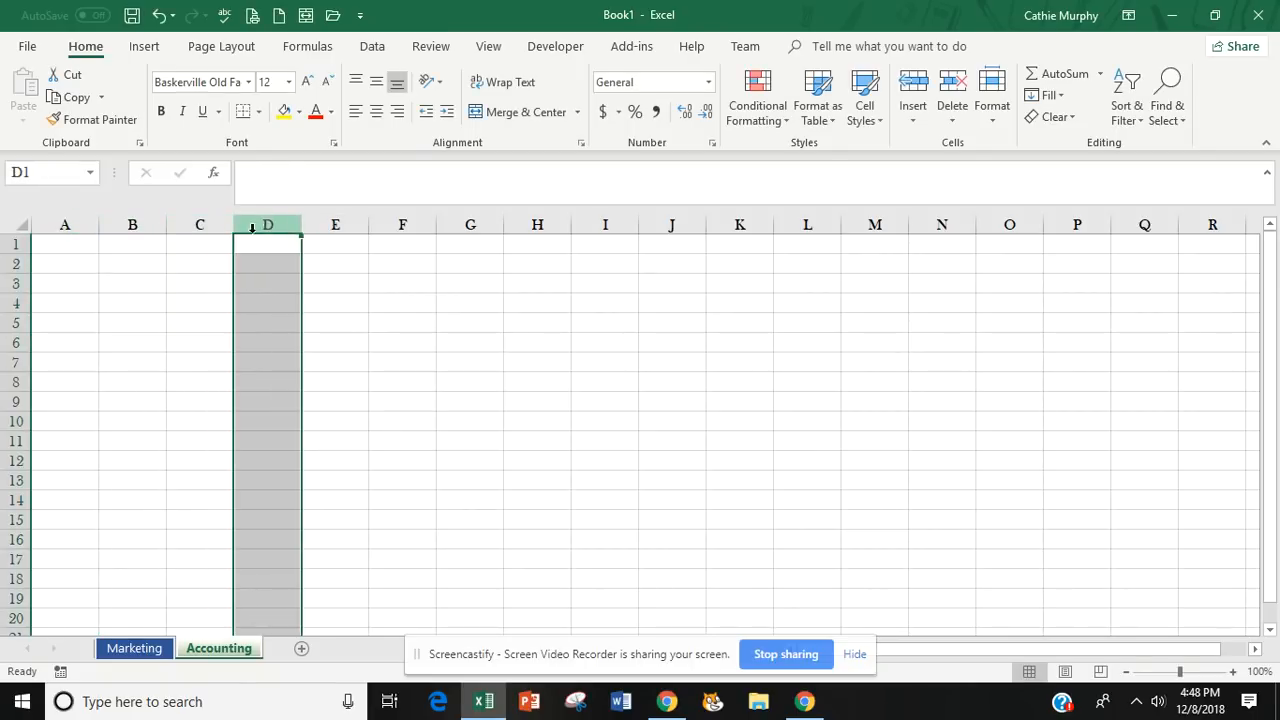
pyautogui.click(12, 286)
pyautogui.click(11, 302)
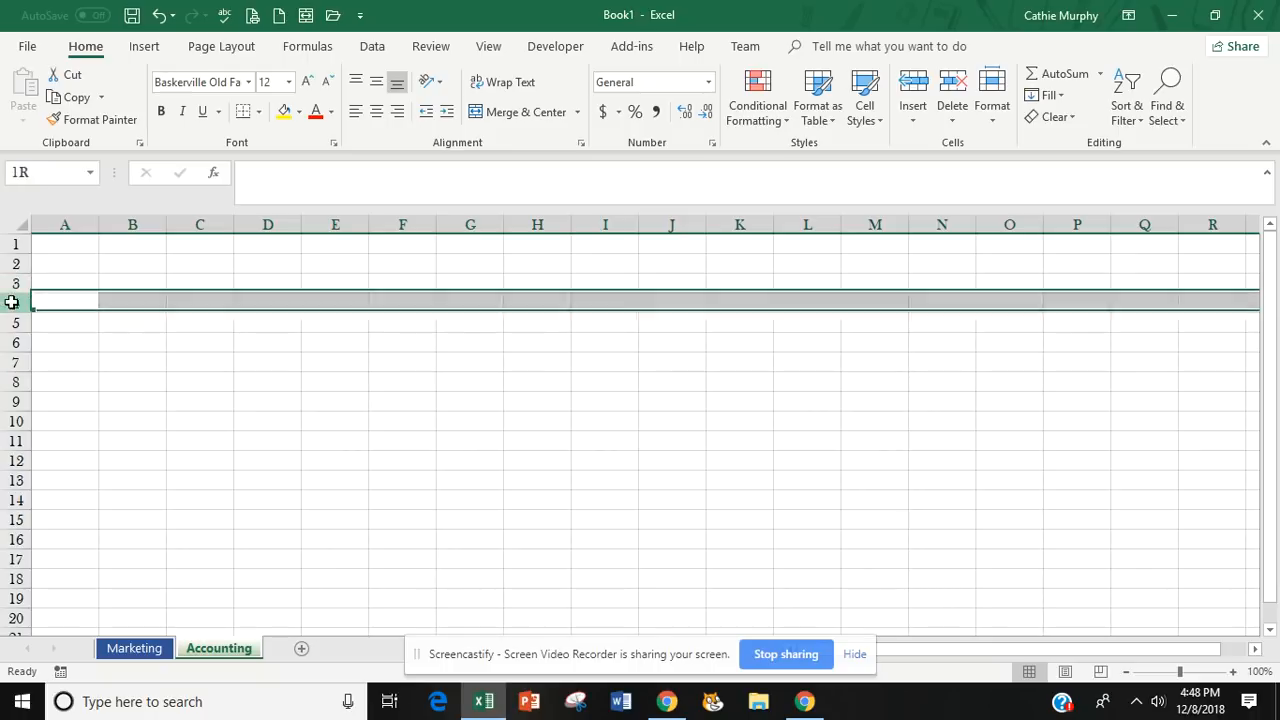
pyautogui.click(8, 323)
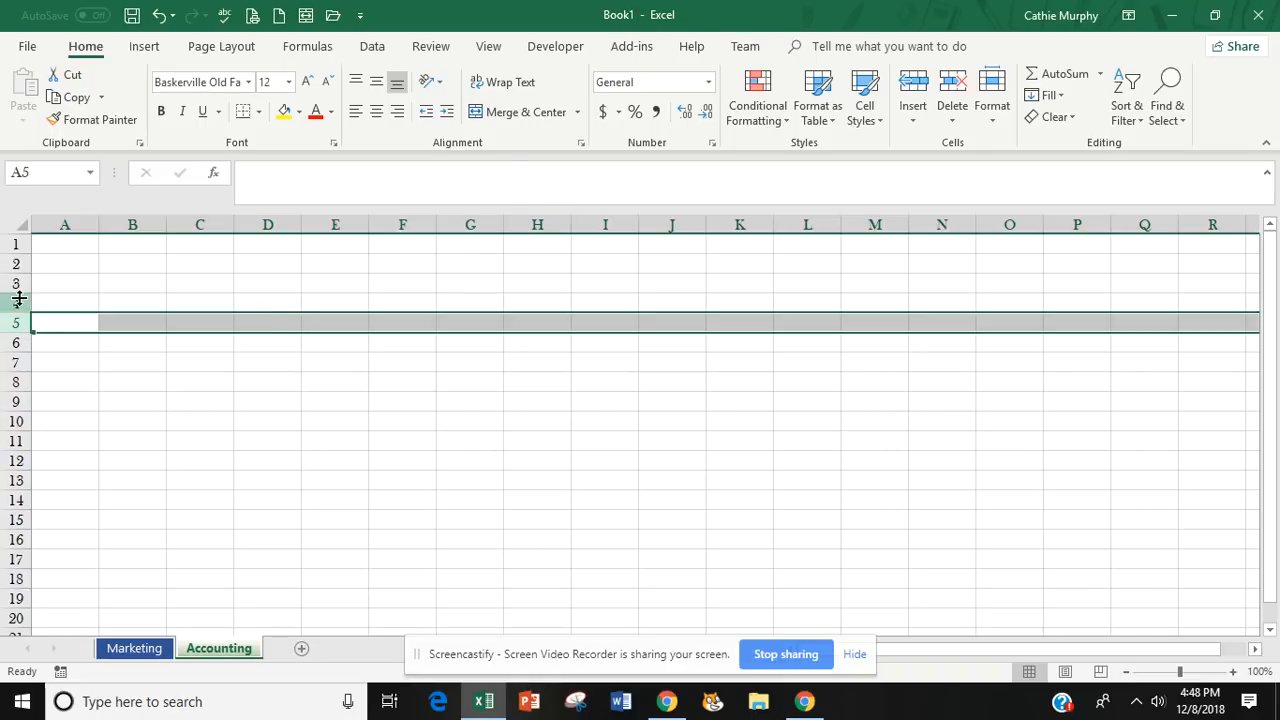
# Step: Make row 3 slightly taller and column A slightly narrower on the Accounting sheet, and finish with cell D9 selected
pyautogui.moveTo(22, 294)
pyautogui.mouseDown()
pyautogui.moveTo(22, 313)
pyautogui.moveTo(22, 294)
pyautogui.mouseUp()
pyautogui.moveTo(21, 294)
pyautogui.mouseDown()
pyautogui.moveTo(21, 320)
pyautogui.moveTo(17, 296)
pyautogui.mouseUp()
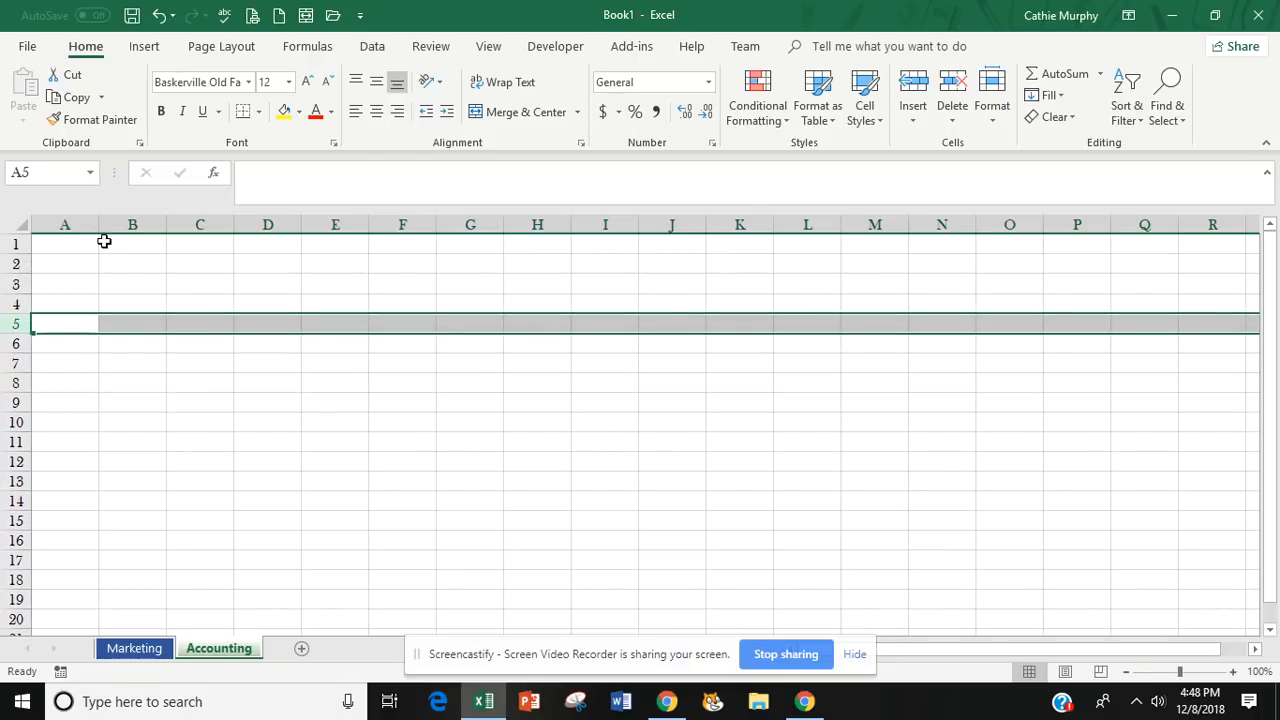
pyautogui.moveTo(100, 224)
pyautogui.mouseDown()
pyautogui.moveTo(200, 223)
pyautogui.moveTo(97, 224)
pyautogui.mouseUp()
pyautogui.click(262, 398)
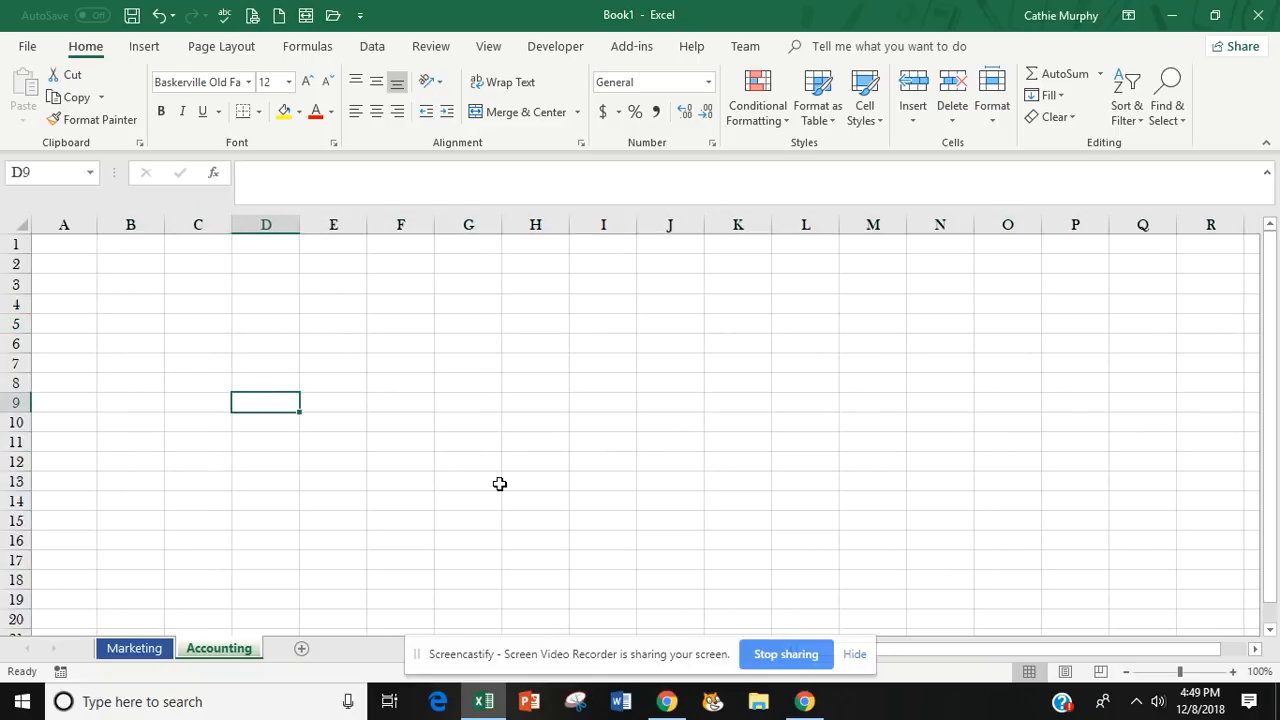